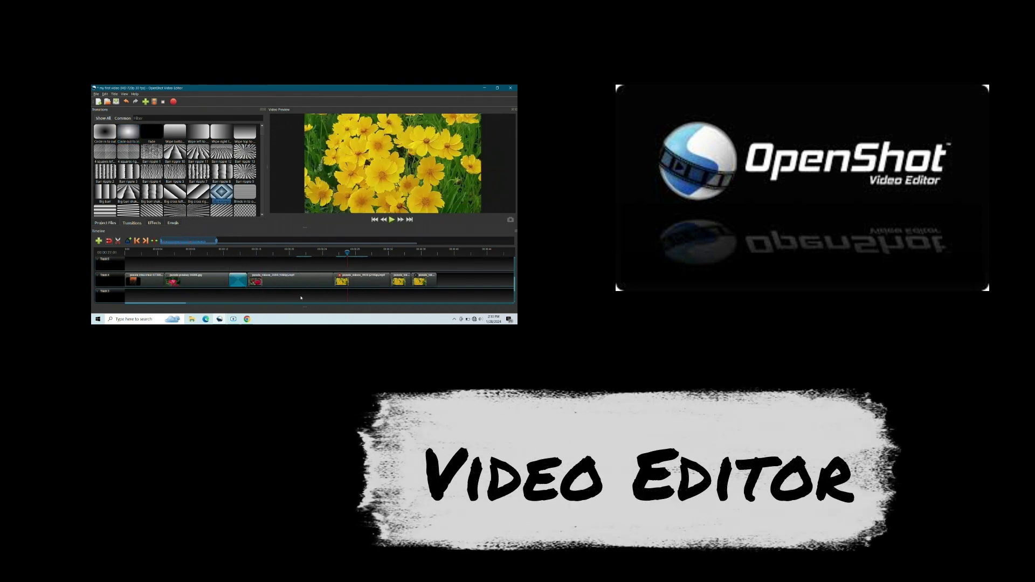
pyautogui.click(115, 94)
pyautogui.click(164, 100)
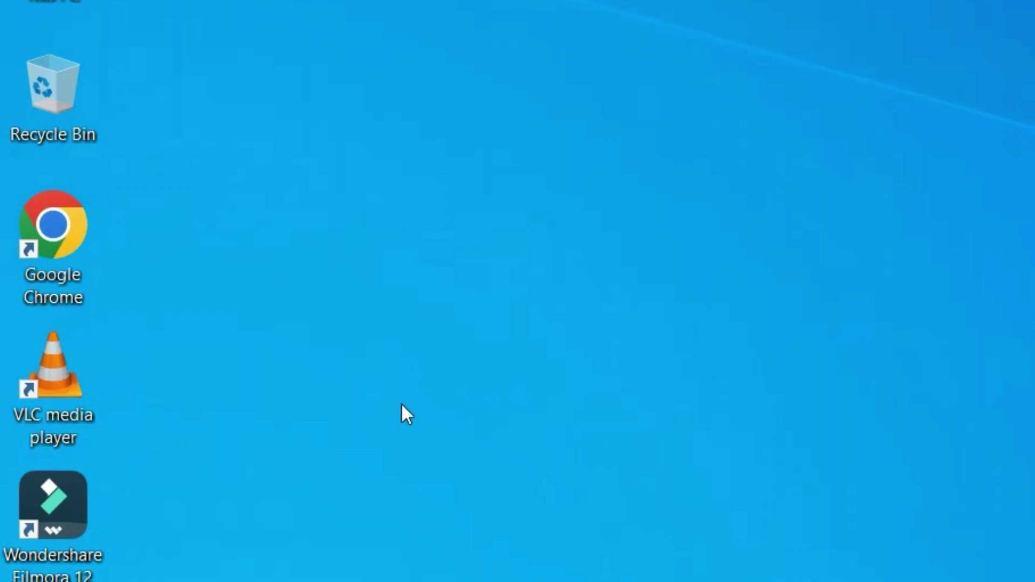
# Open Google Chrome, search Google for "openshot video editor" and go to the openshot.org website
pyautogui.doubleClick(82, 229)
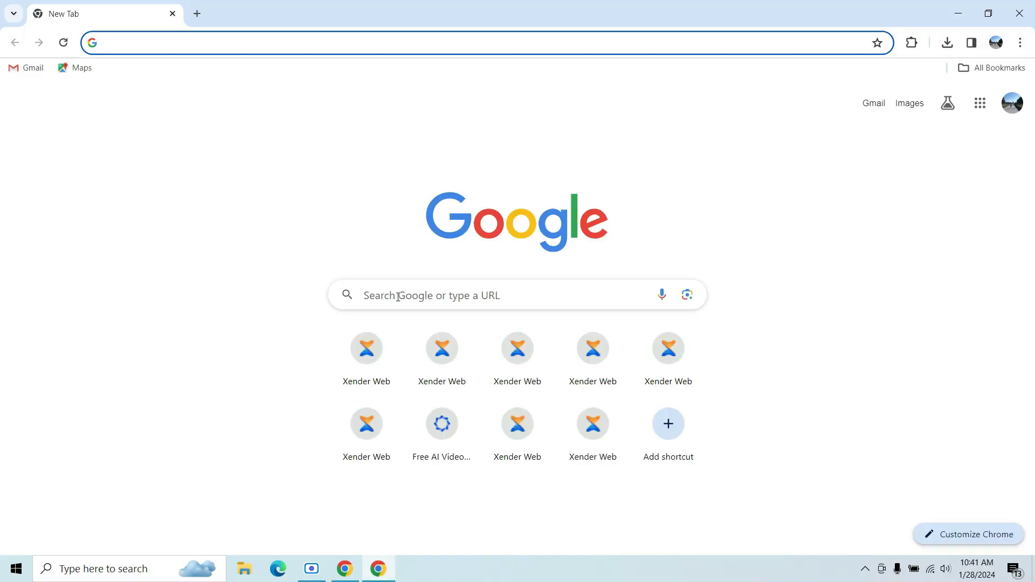
pyautogui.click(398, 297)
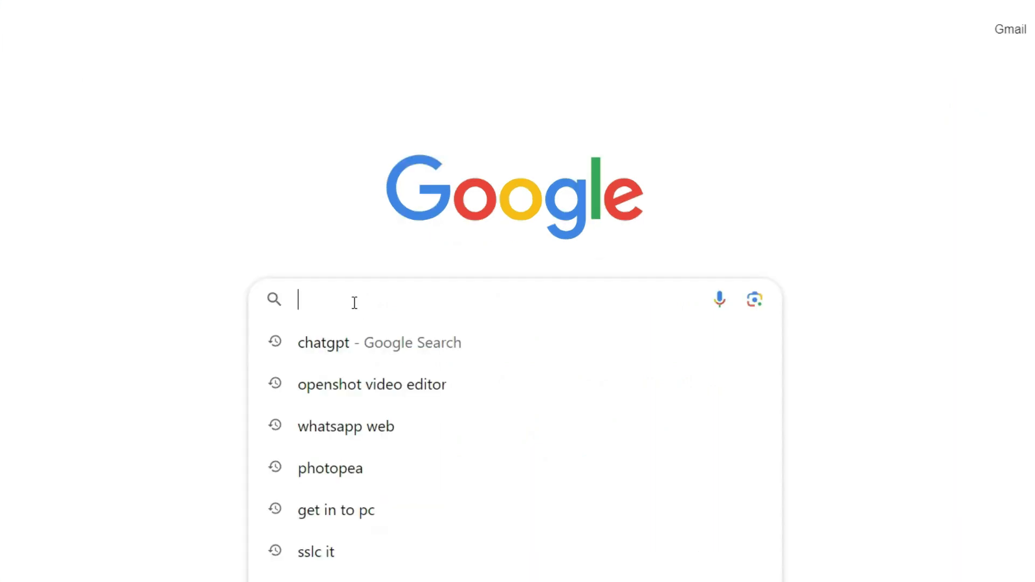
pyautogui.write('openshot video editor')
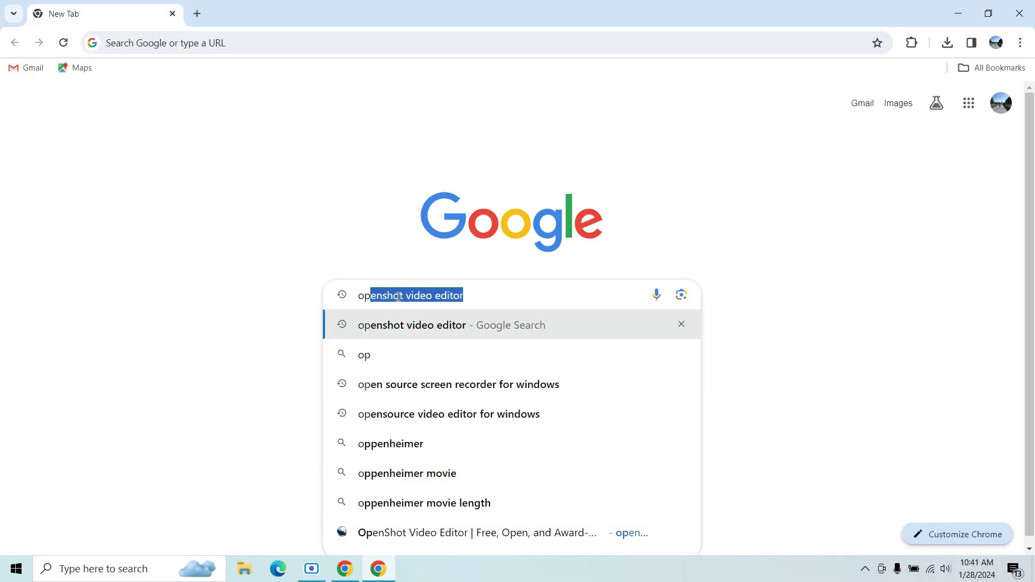
pyautogui.press('Return')
pyautogui.click(202, 285)
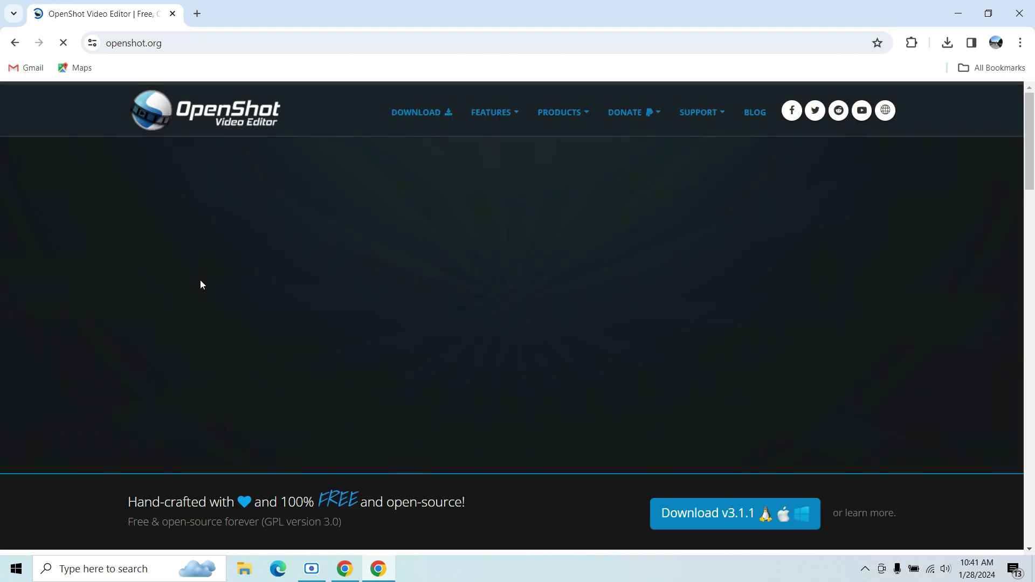
# Download the Windows 64-bit installer of OpenShot v3.1.1 from the site's download page
pyautogui.click(432, 115)
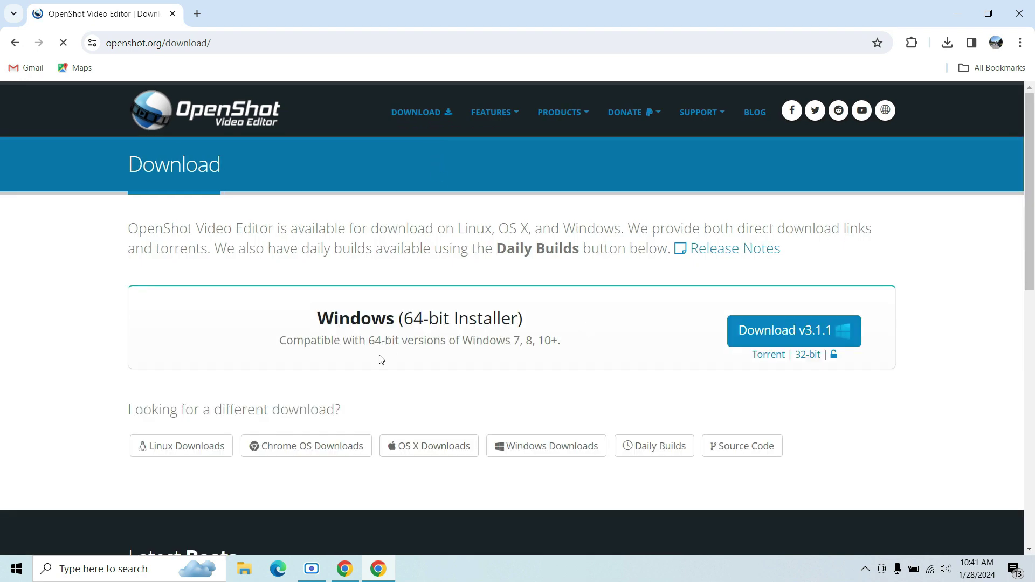
pyautogui.click(761, 344)
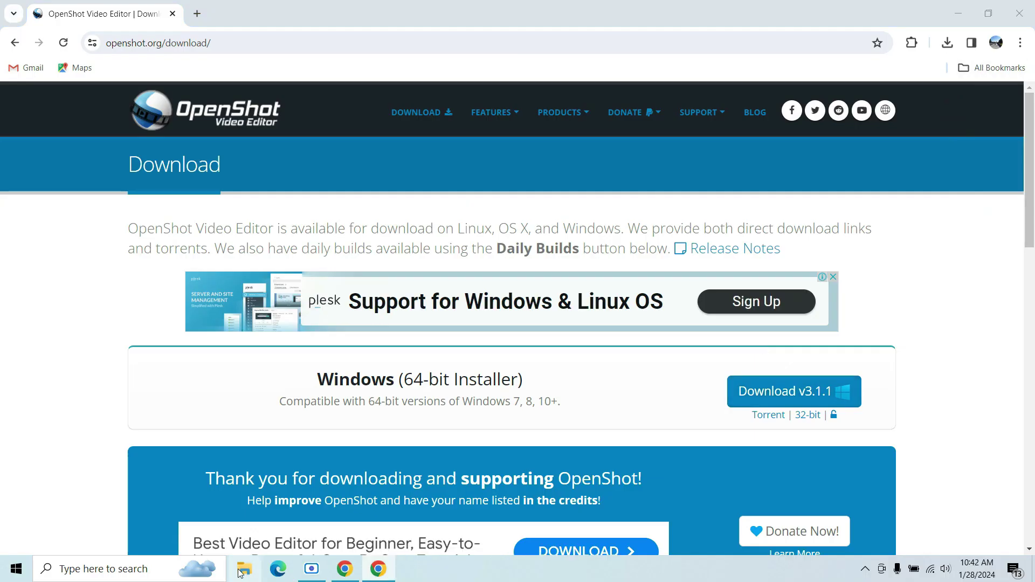
# Run the OpenShot-v3.1.1-x86_64 installer from the Downloads folder in File Explorer
pyautogui.click(242, 571)
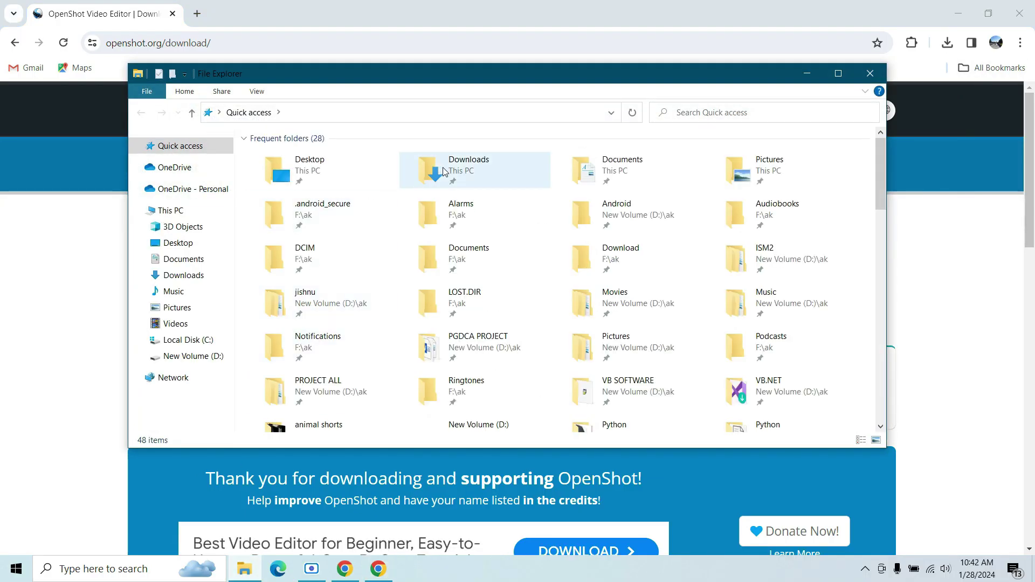
pyautogui.click(186, 276)
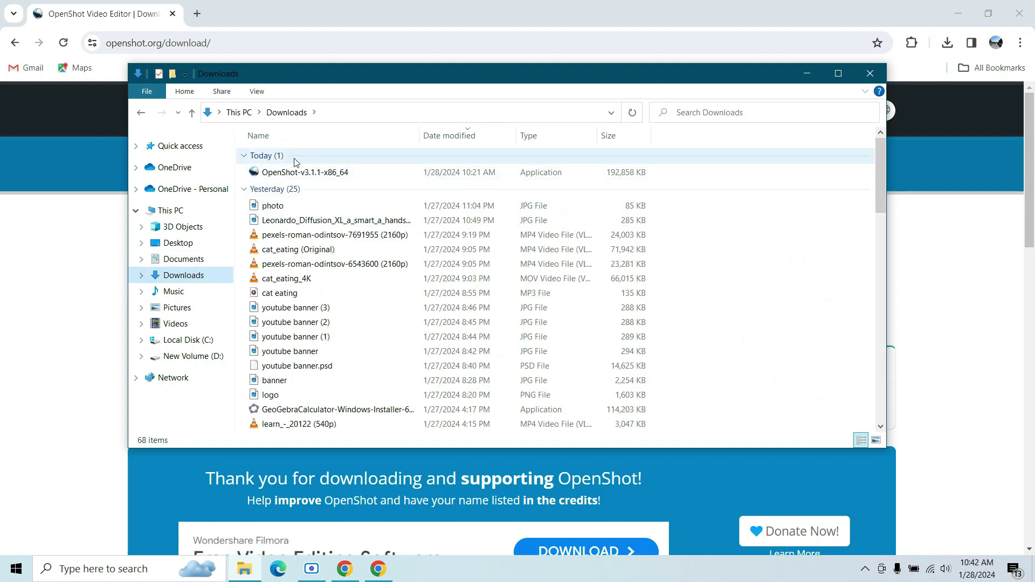
pyautogui.doubleClick(327, 175)
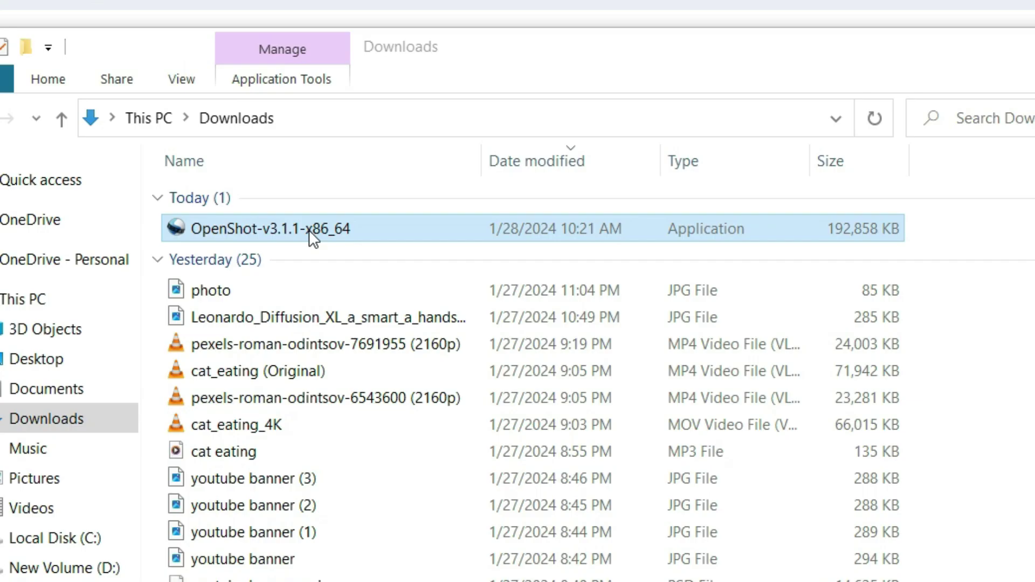
pyautogui.doubleClick(309, 230)
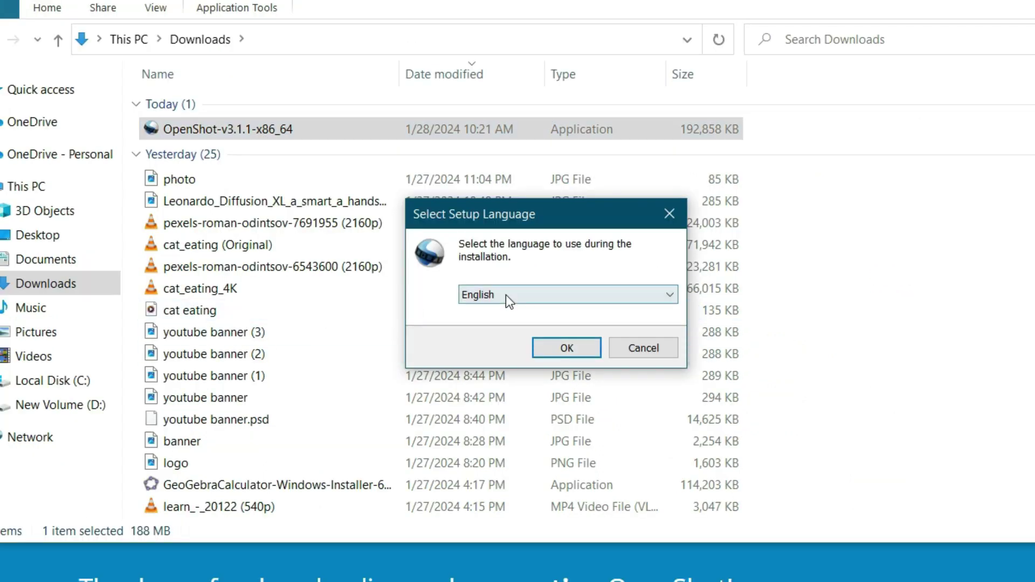
# Install OpenShot in English with the license accepted, the default destination folder and a desktop shortcut
pyautogui.click(567, 348)
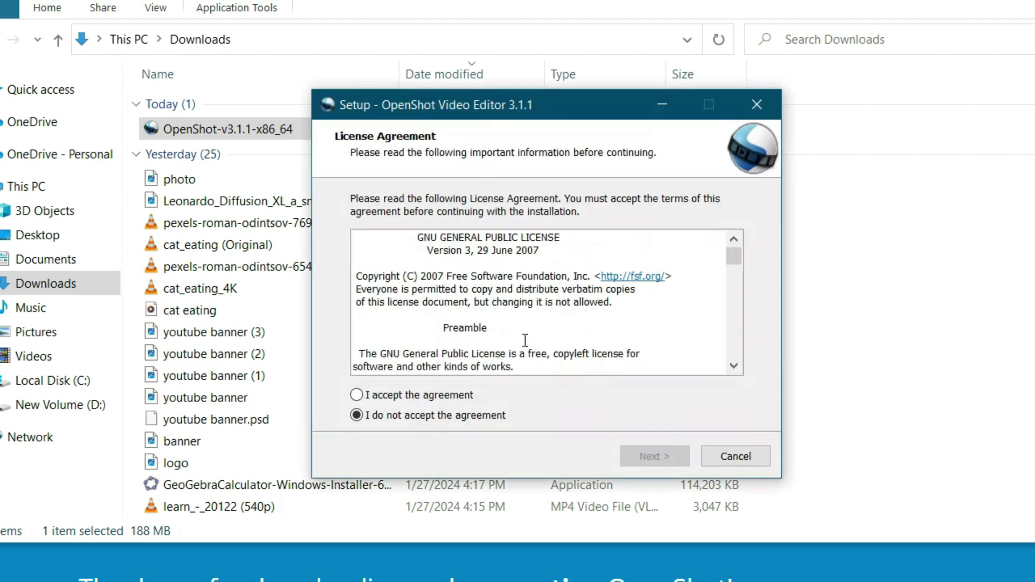
pyautogui.click(358, 396)
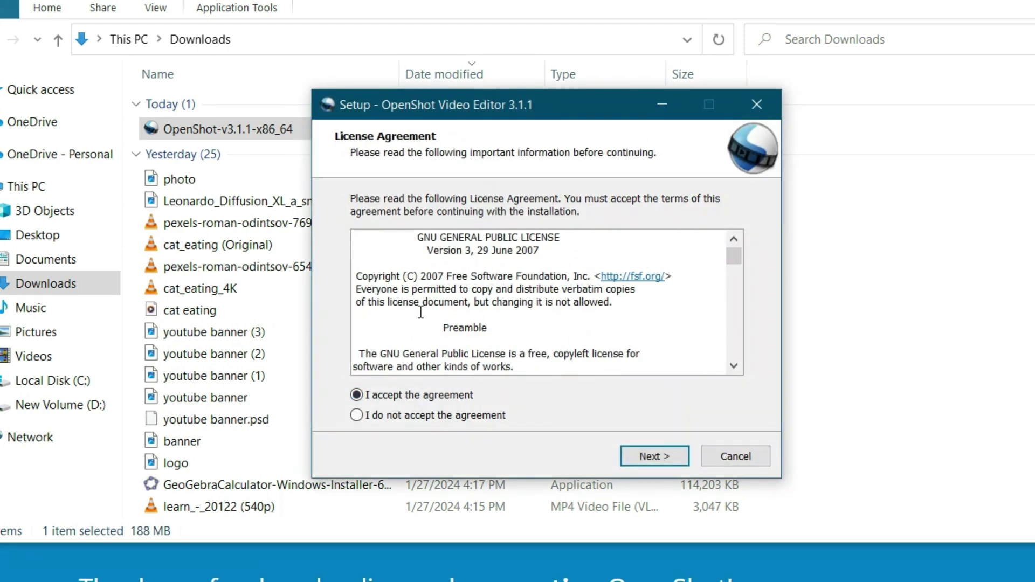
pyautogui.click(656, 453)
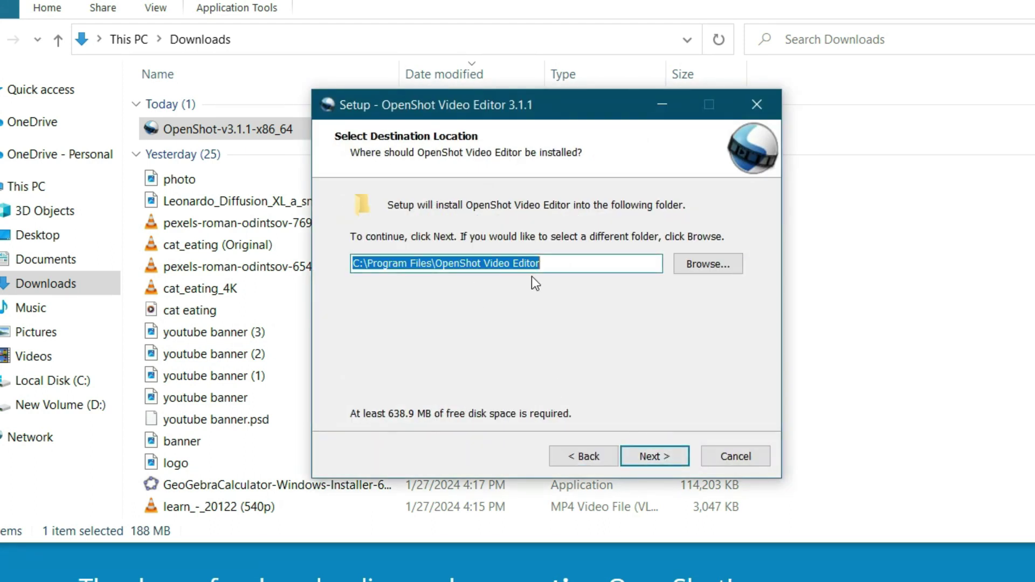
pyautogui.click(663, 456)
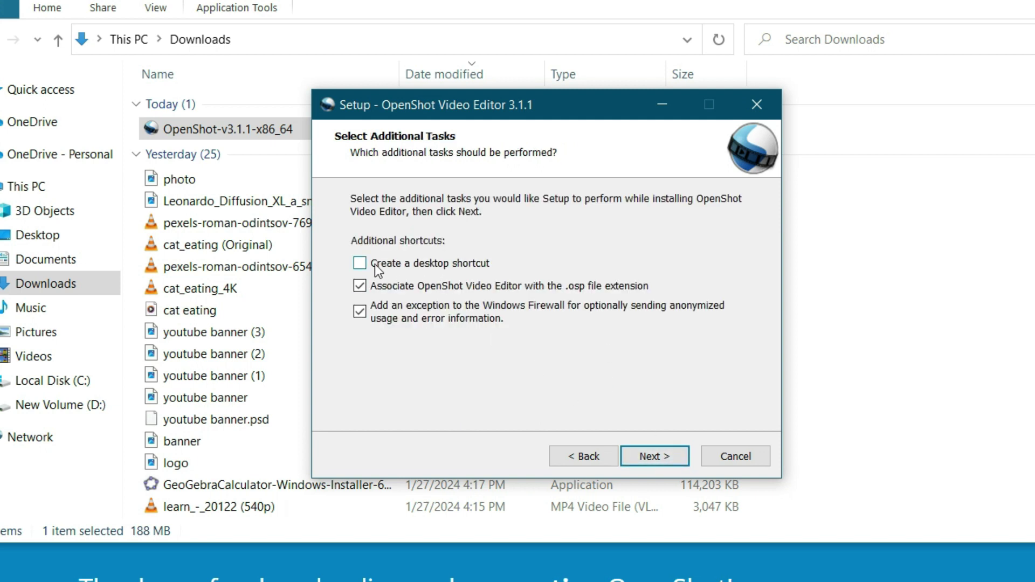
pyautogui.click(650, 456)
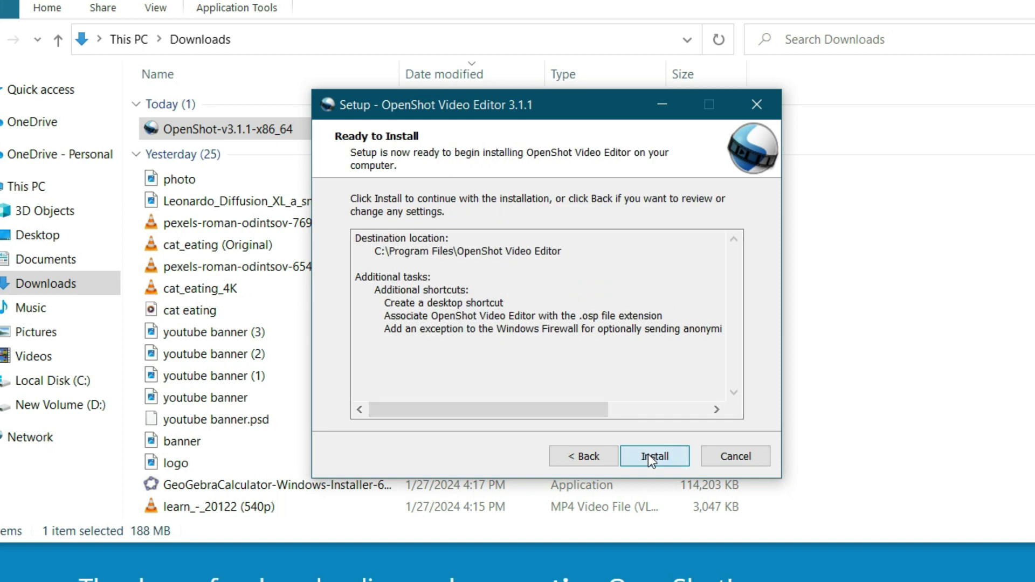
pyautogui.click(650, 456)
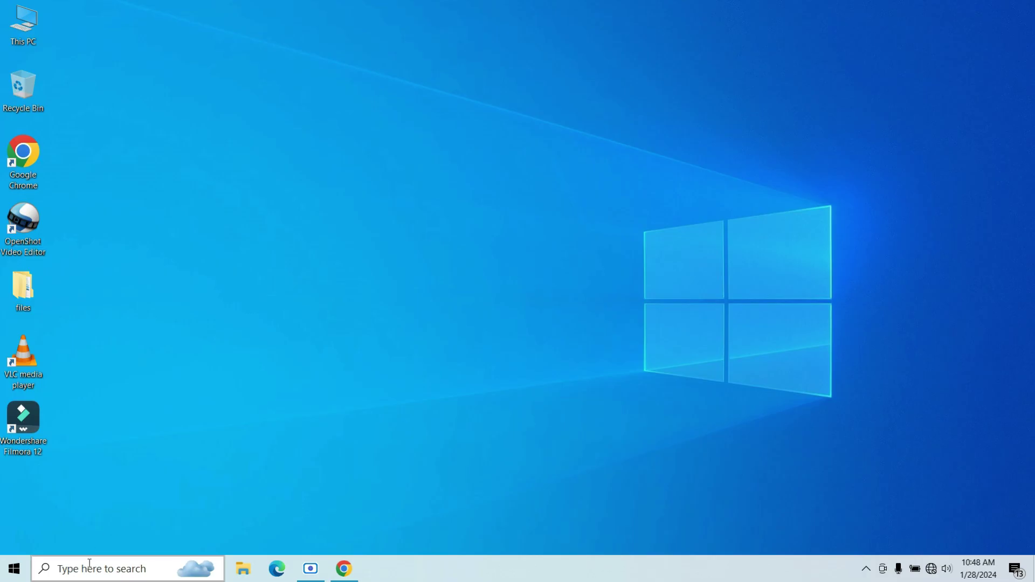
# Find OpenShot Video Editor by searching Windows for "open", launch it, and close its window
pyautogui.click(89, 563)
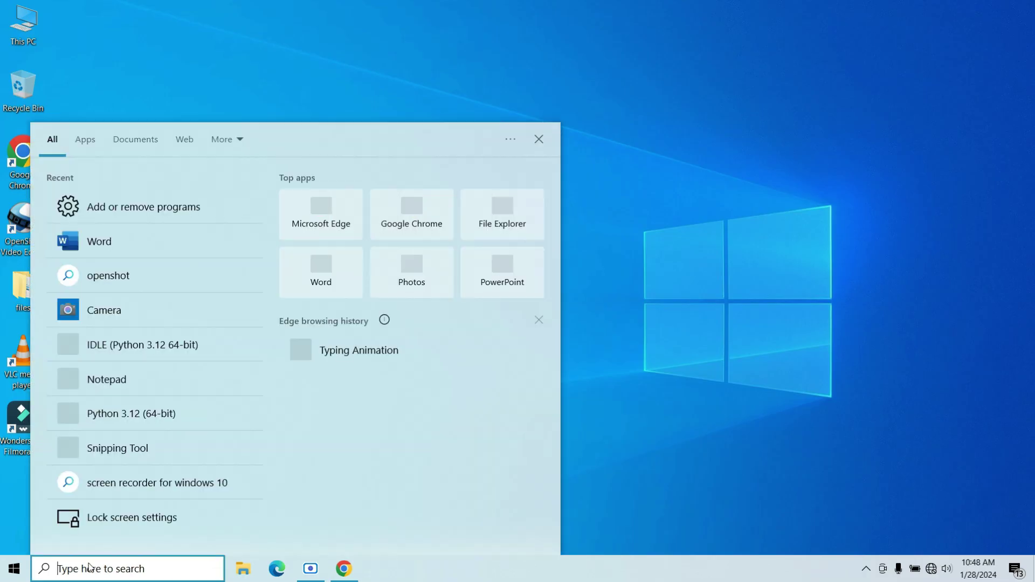
pyautogui.write('open')
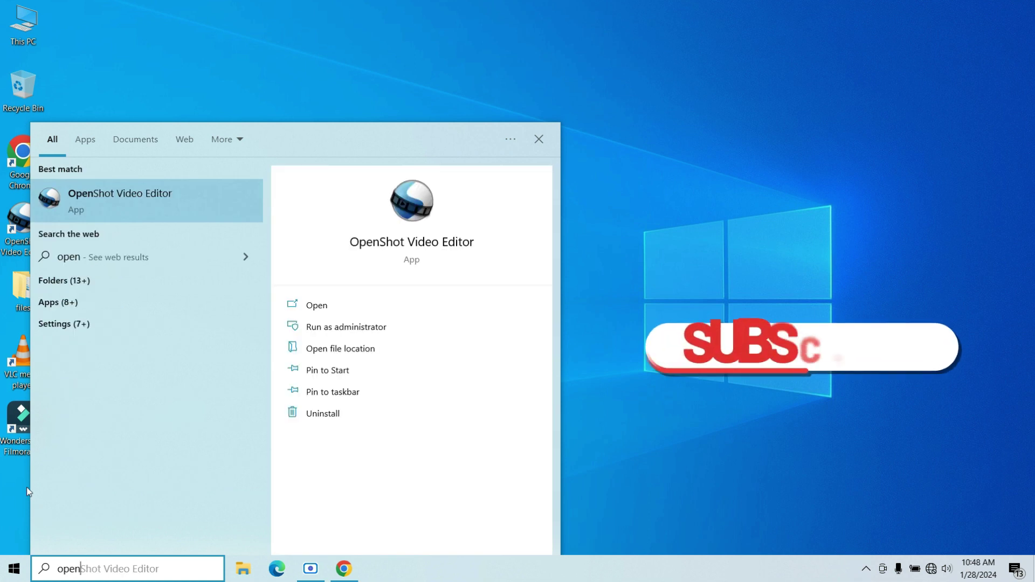
pyautogui.click(161, 184)
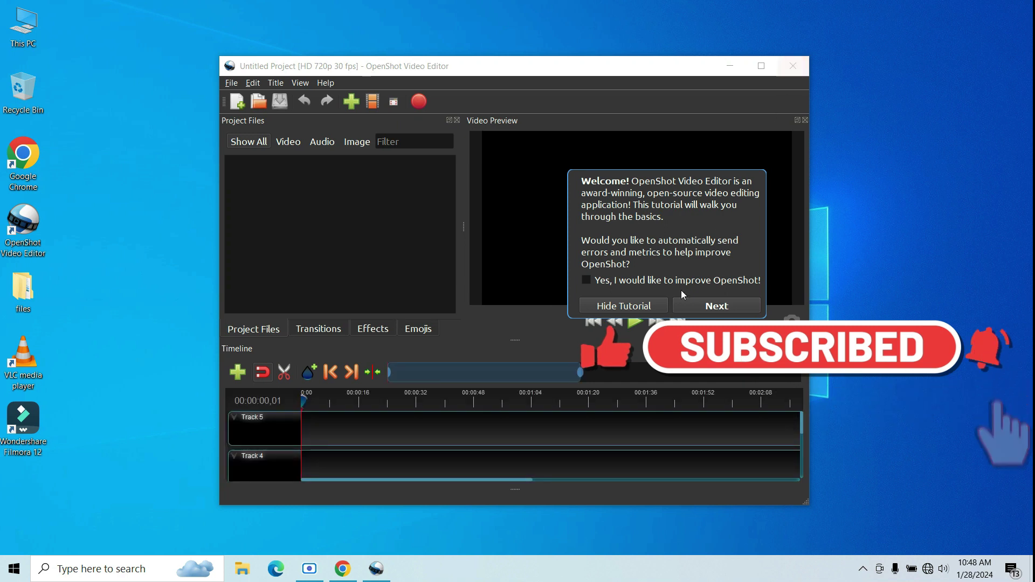
pyautogui.click(793, 66)
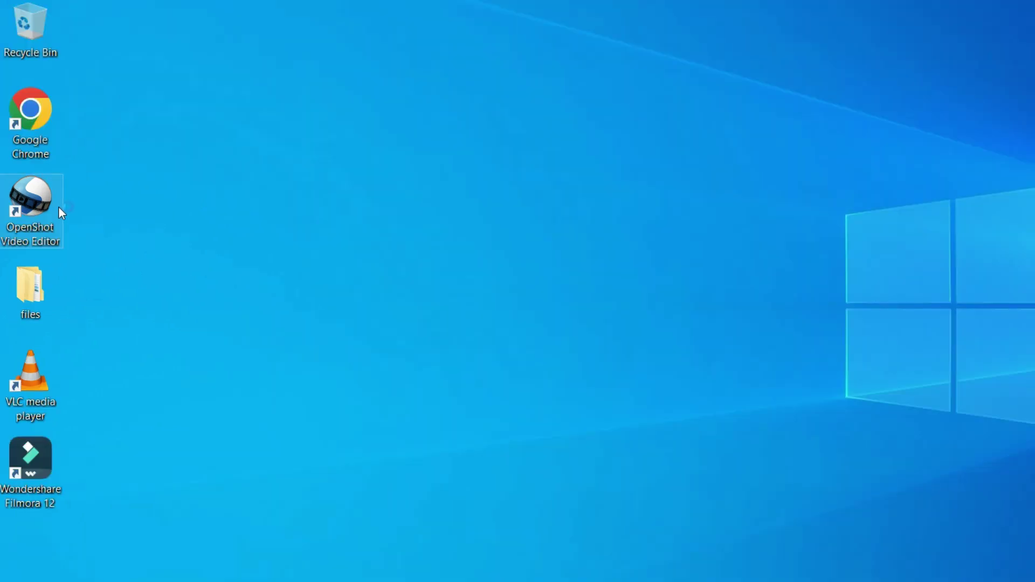
# Launch OpenShot Video Editor from its desktop shortcut and start a new project
pyautogui.doubleClick(60, 200)
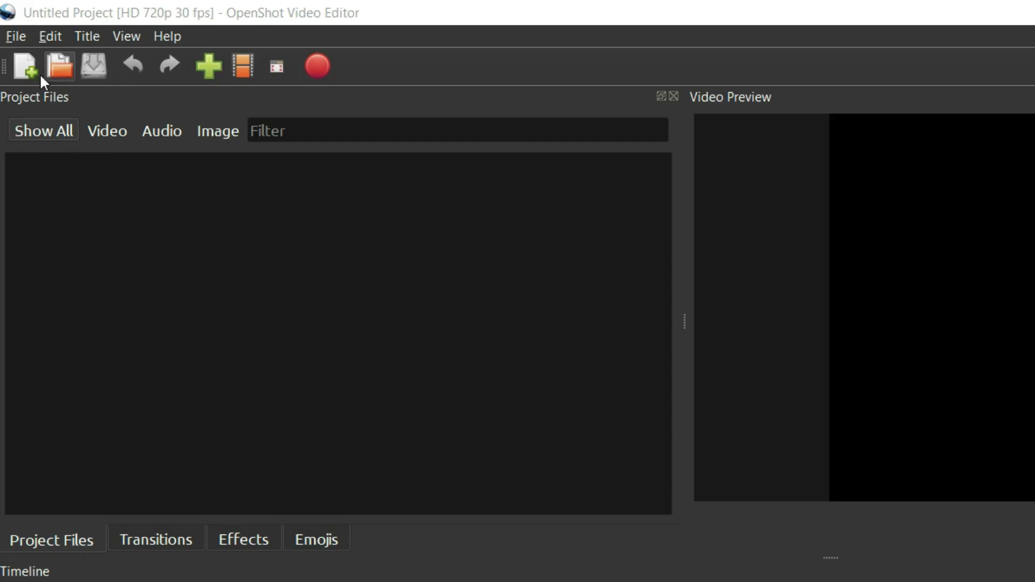
pyautogui.click(12, 23)
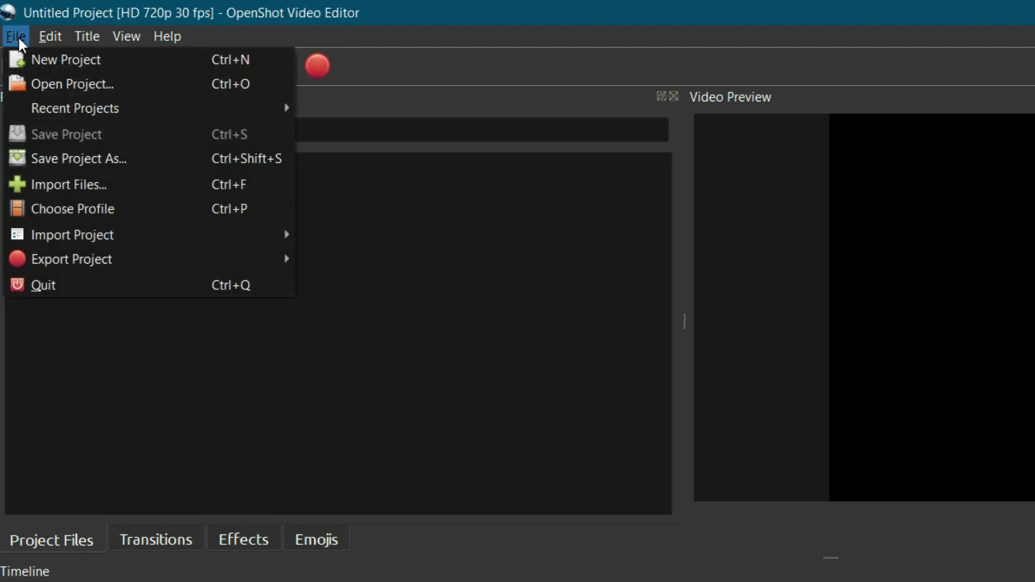
pyautogui.click(279, 61)
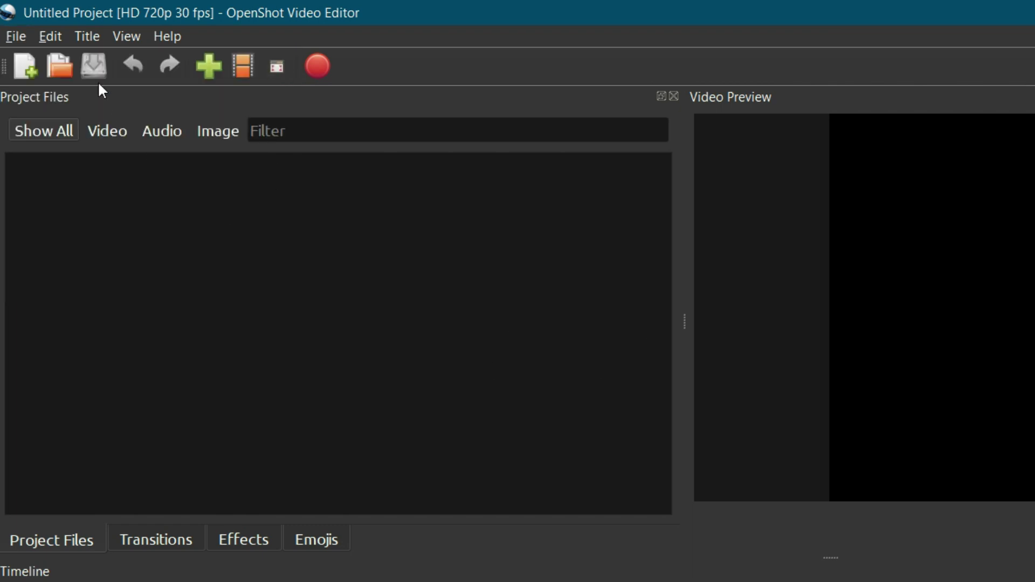
pyautogui.click(24, 35)
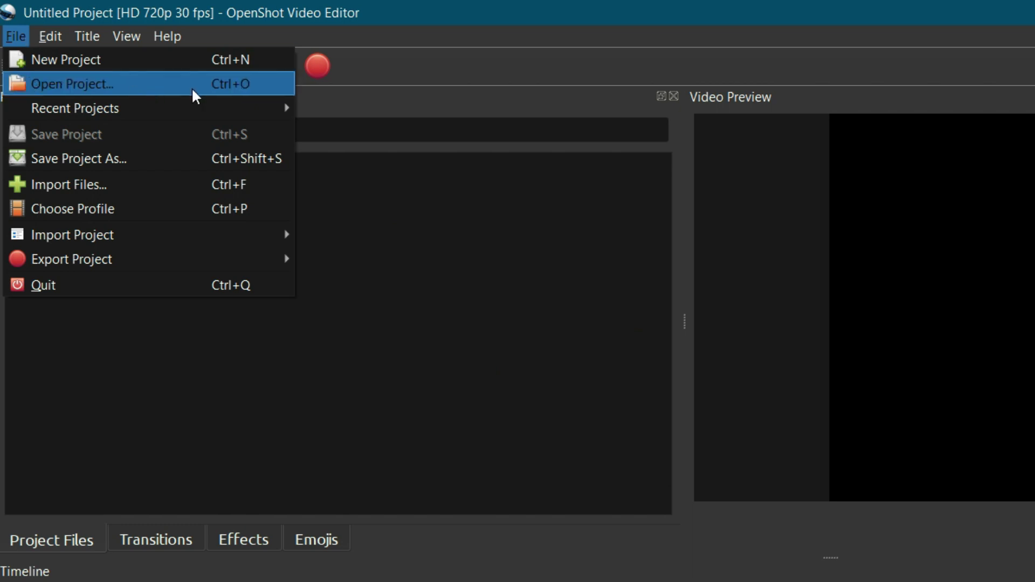
pyautogui.click(258, 86)
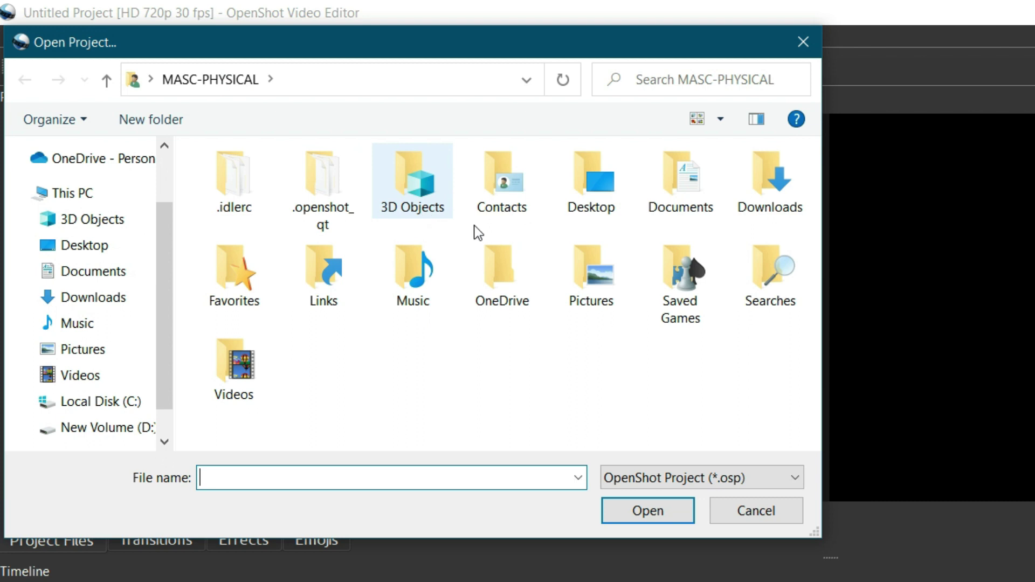
pyautogui.click(688, 480)
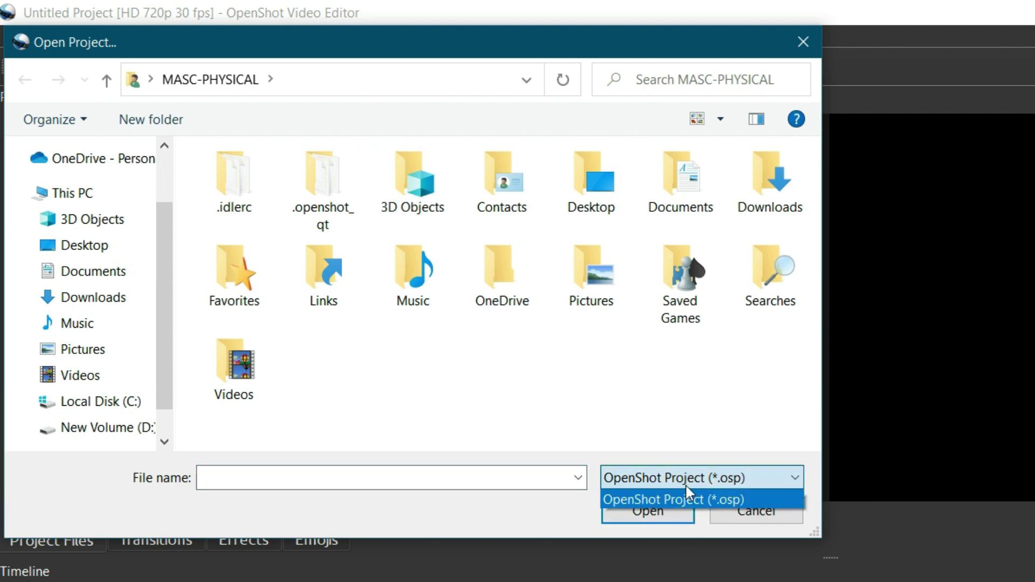
pyautogui.click(693, 501)
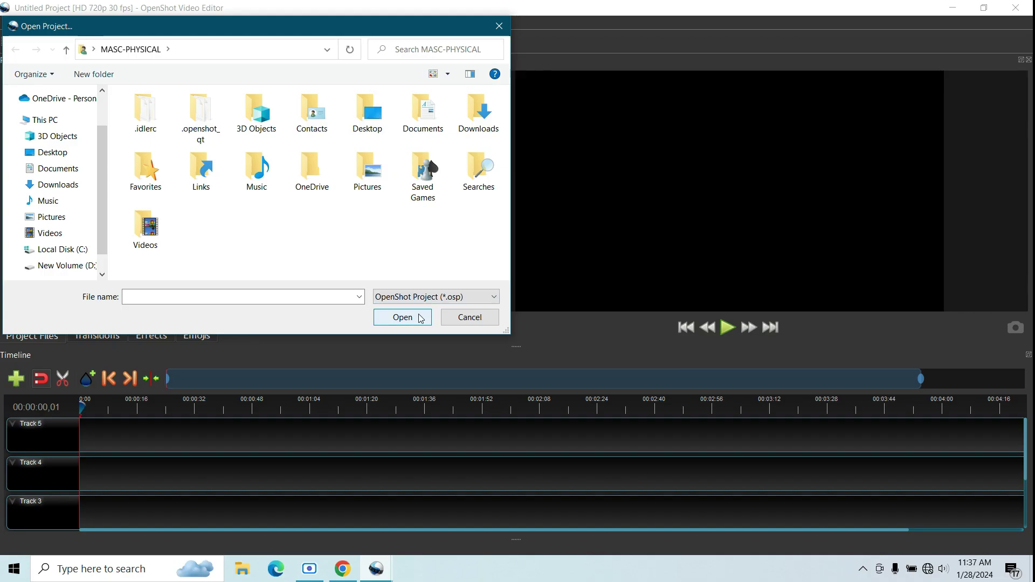
pyautogui.click(465, 318)
# Import the audio file ambient-piano-and-strings-10711 from the Video files folder on the Desktop into the project
pyautogui.hotkey('alt', 'f')
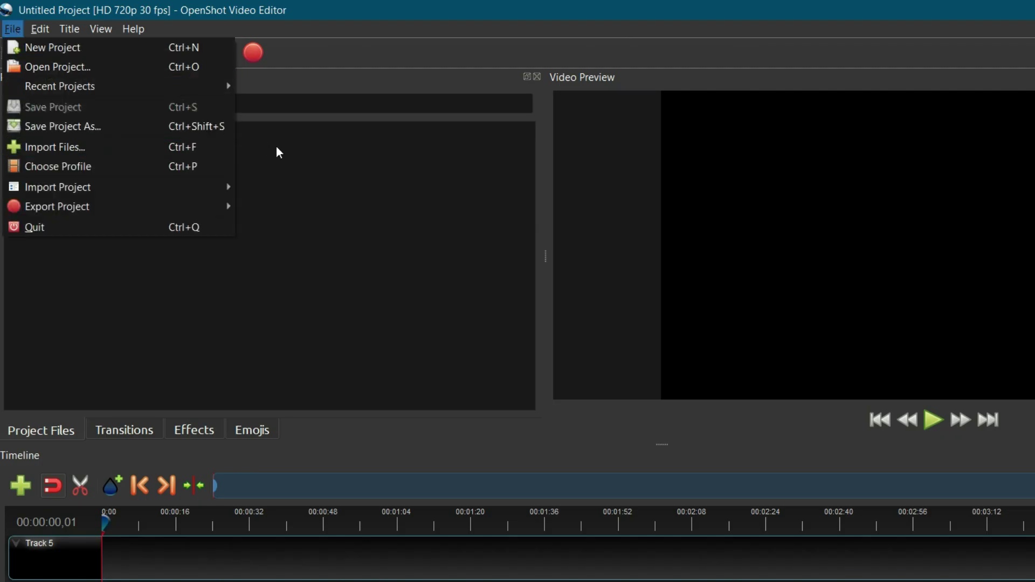
pyautogui.click(225, 147)
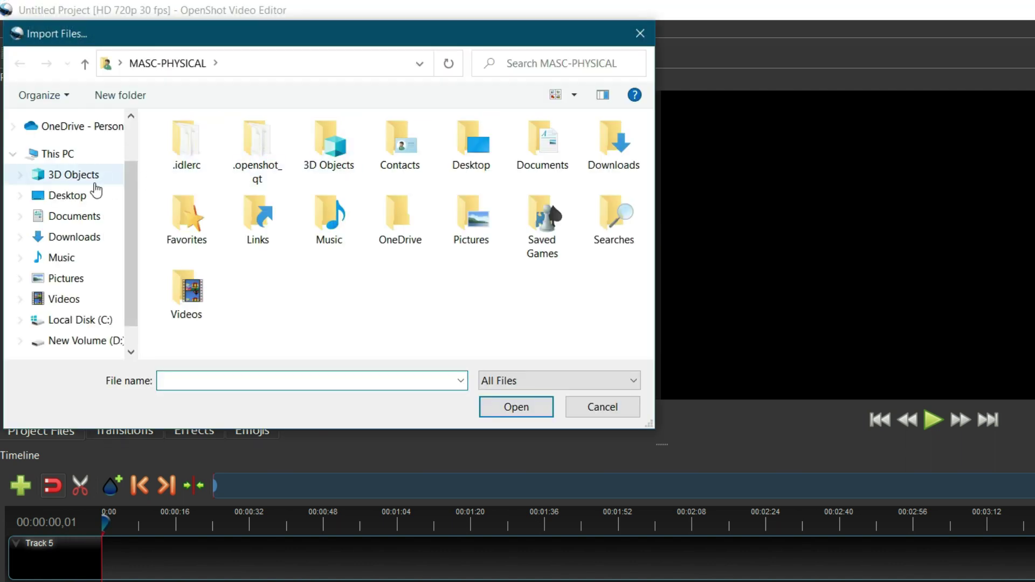
pyautogui.click(87, 195)
pyautogui.click(201, 165)
pyautogui.doubleClick(201, 165)
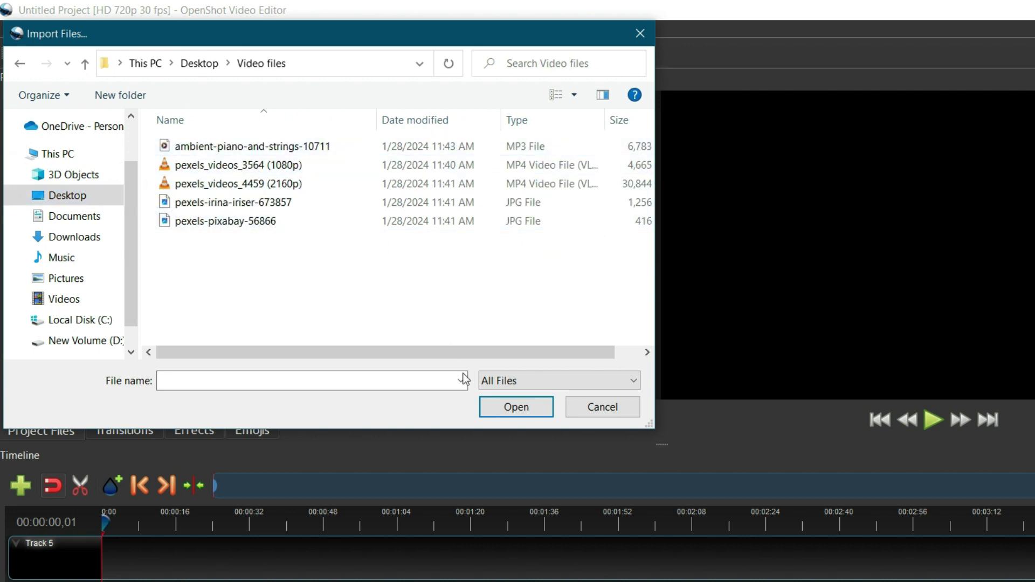
pyautogui.click(210, 145)
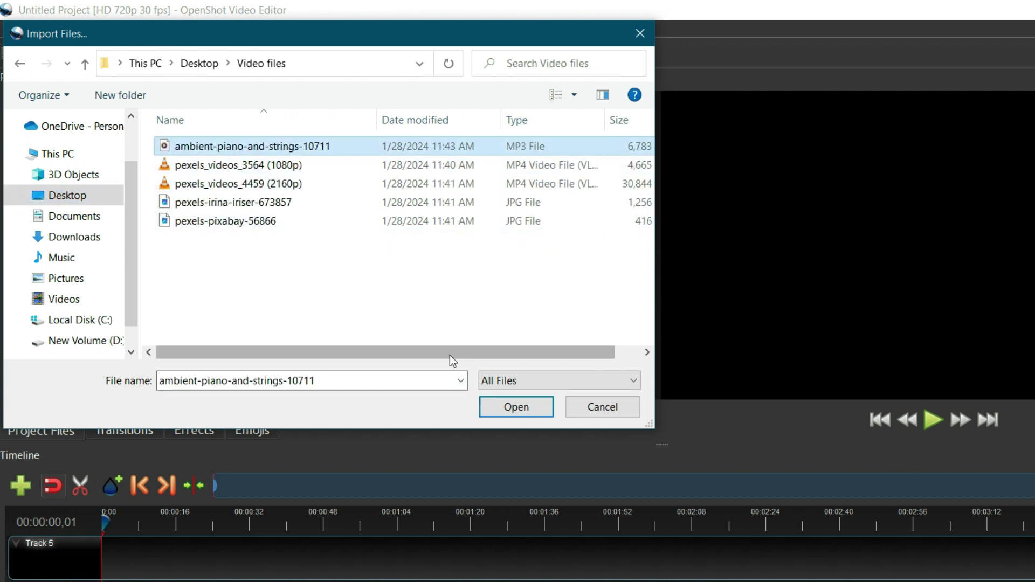
pyautogui.click(499, 412)
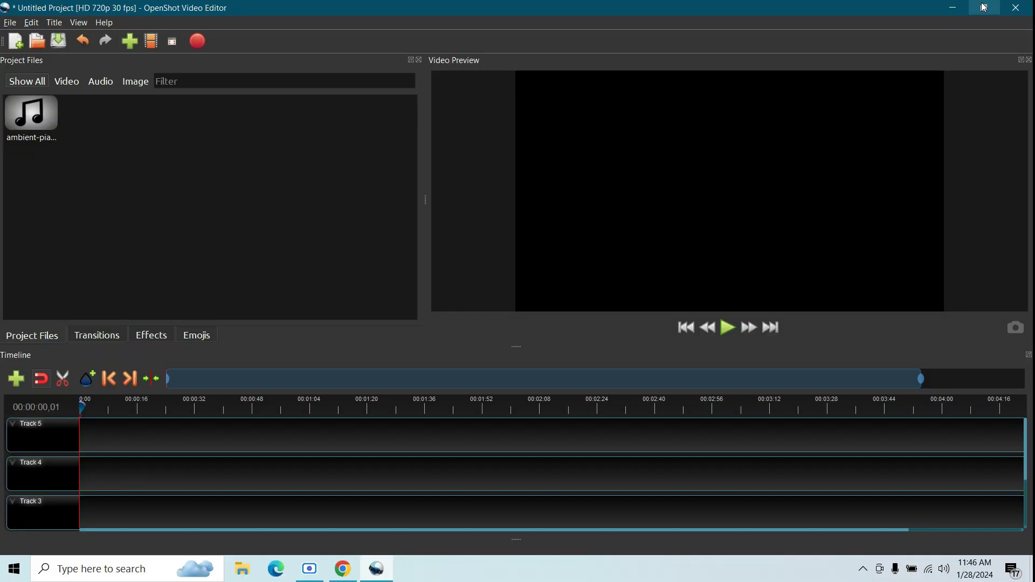
# Restore down the editor window and add pexels_videos_3564 (1080p) to the project files from the desktop's Video files folder
pyautogui.click(985, 7)
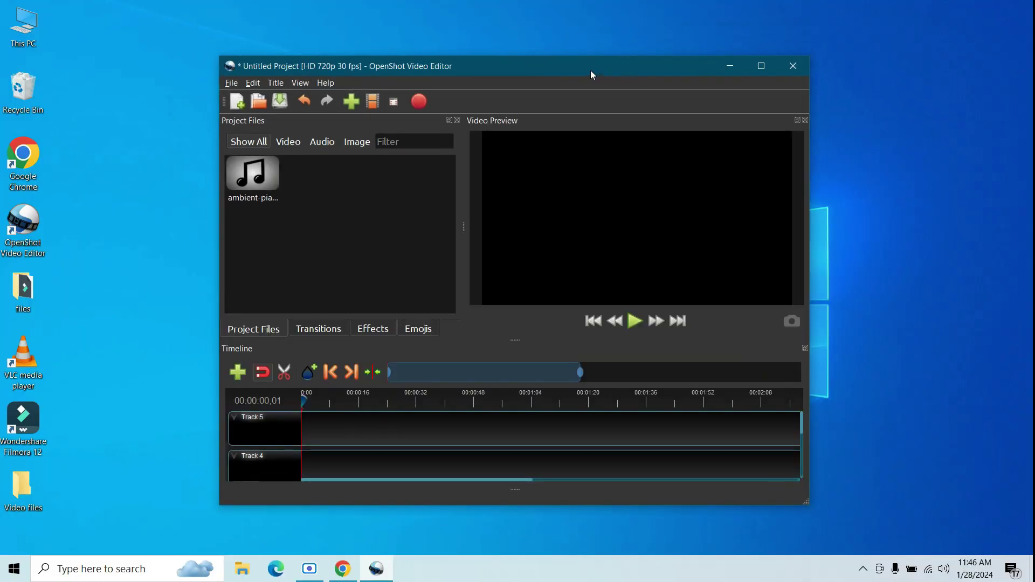
pyautogui.moveTo(591, 71); pyautogui.dragTo(664, 51)
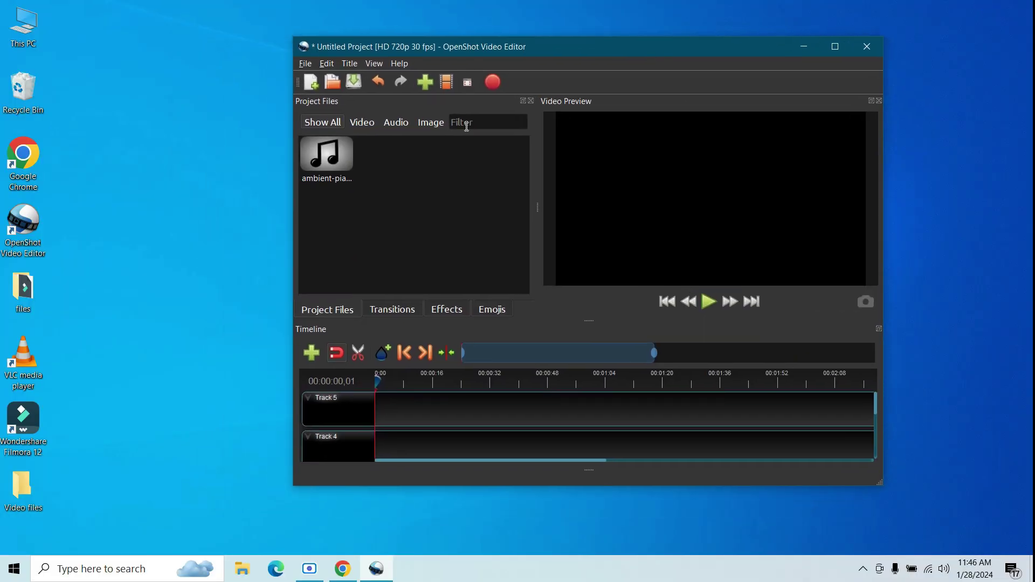
pyautogui.doubleClick(31, 487)
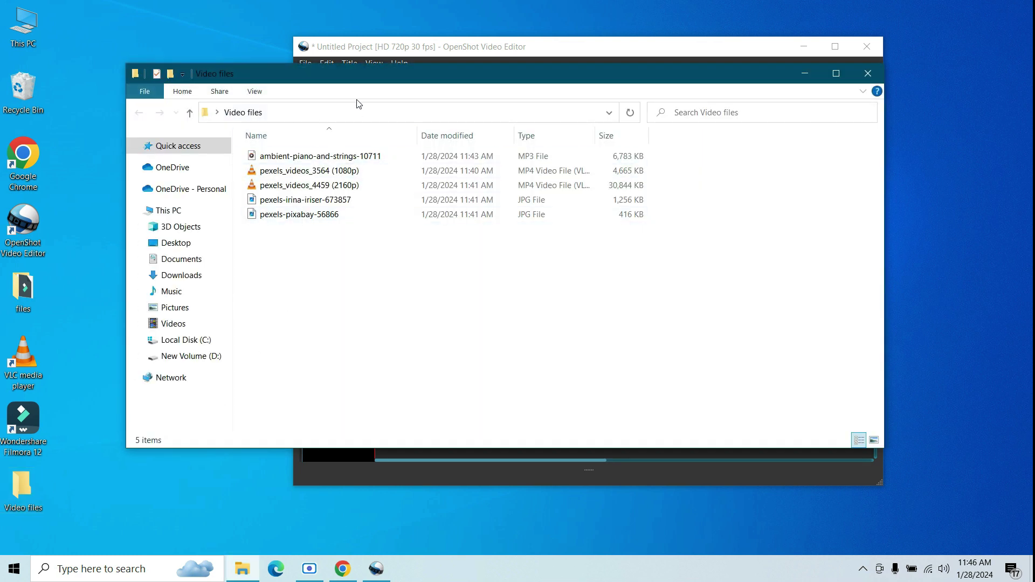
pyautogui.moveTo(371, 76); pyautogui.dragTo(719, 183)
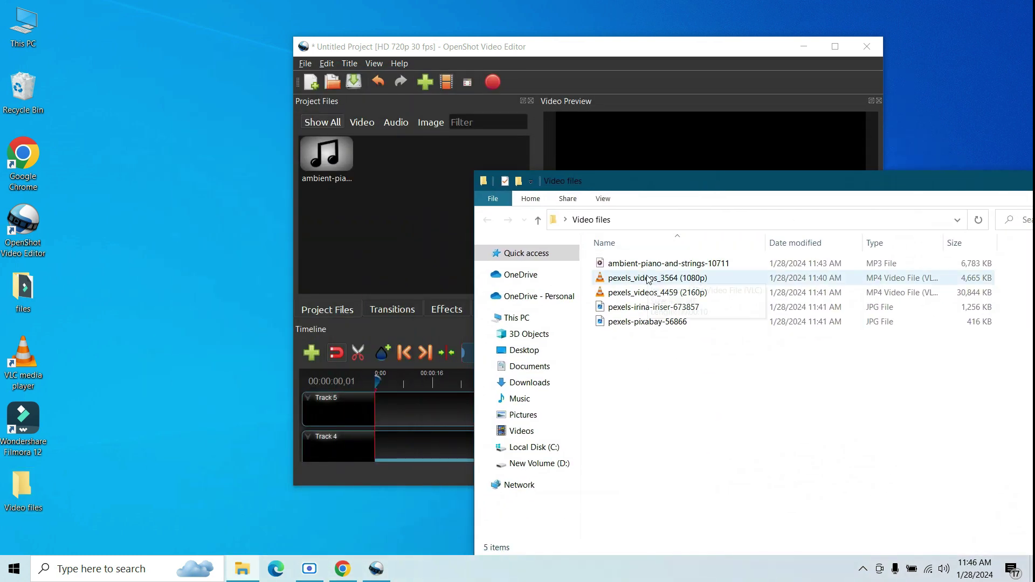
pyautogui.moveTo(650, 278); pyautogui.dragTo(393, 230)
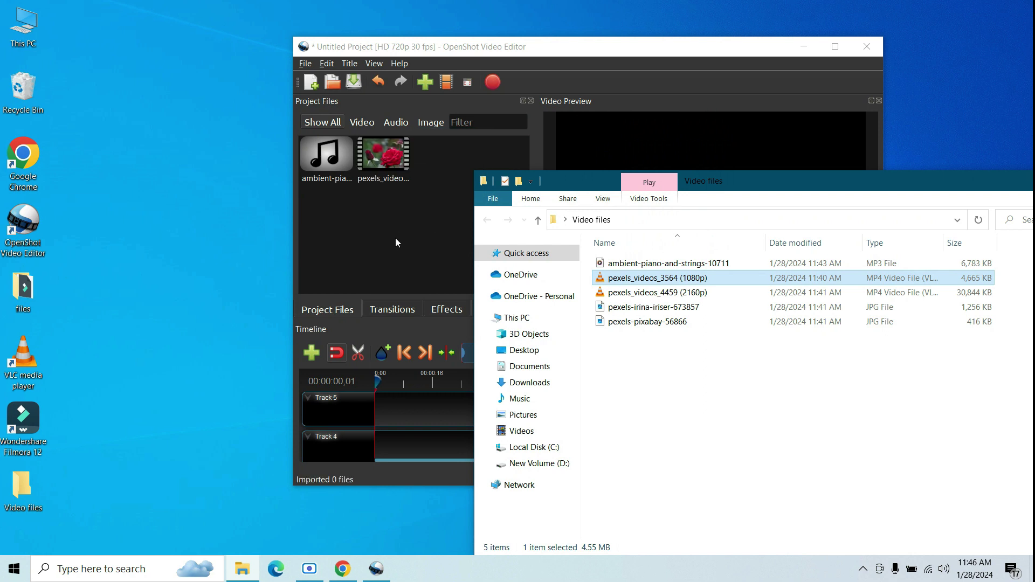
pyautogui.moveTo(730, 183); pyautogui.dragTo(400, 190)
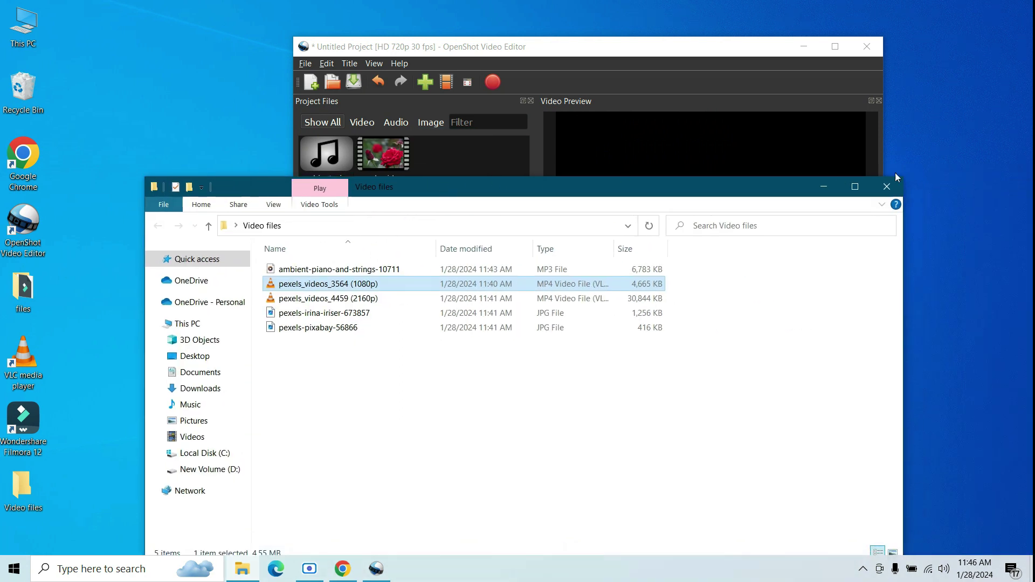
pyautogui.click(886, 187)
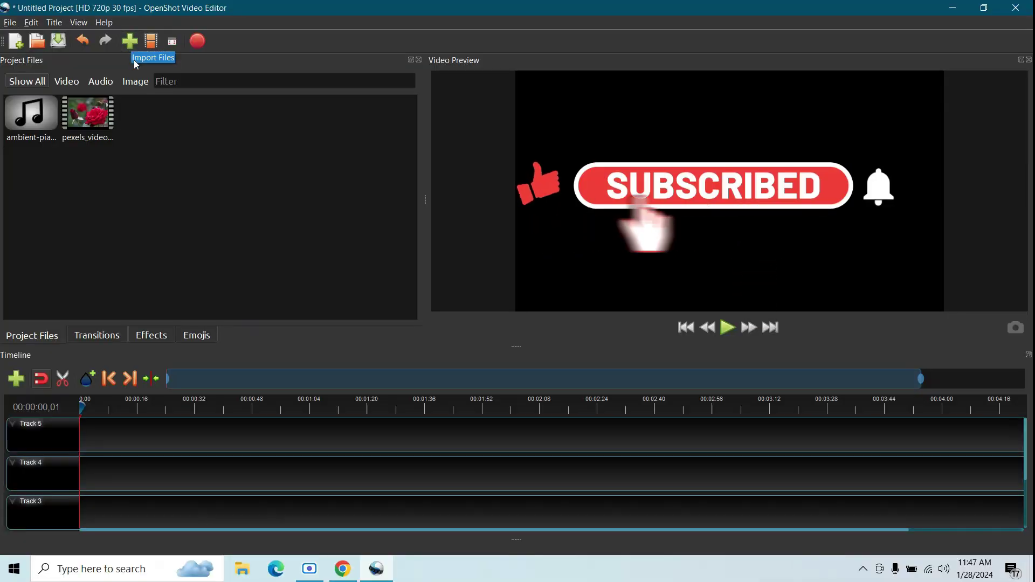
# Import pexels_videos_4459 (2160p), pexels-irina-iriser-673857 and pexels-pixabay-56866 from the Video files folder into the project
pyautogui.click(130, 40)
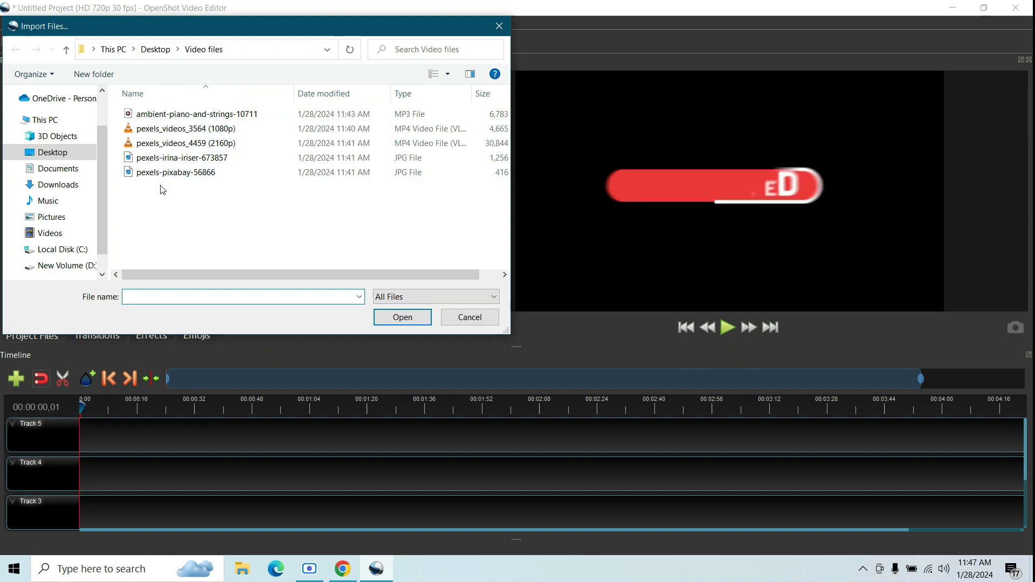
pyautogui.moveTo(160, 186); pyautogui.dragTo(162, 157)
pyautogui.click(403, 317)
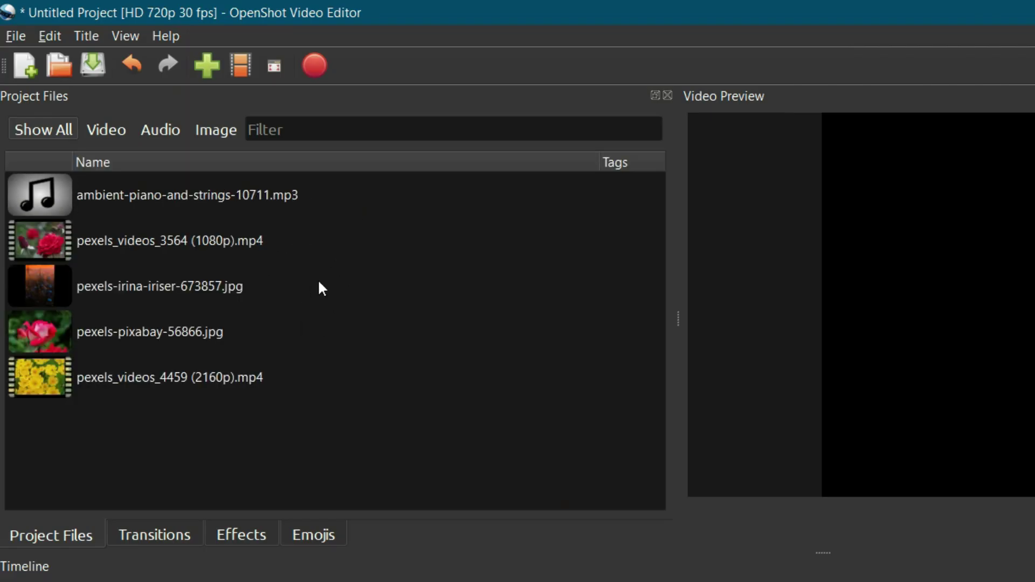
# Filter the project files by video, audio and image in turn to examine each media type
pyautogui.click(320, 288)
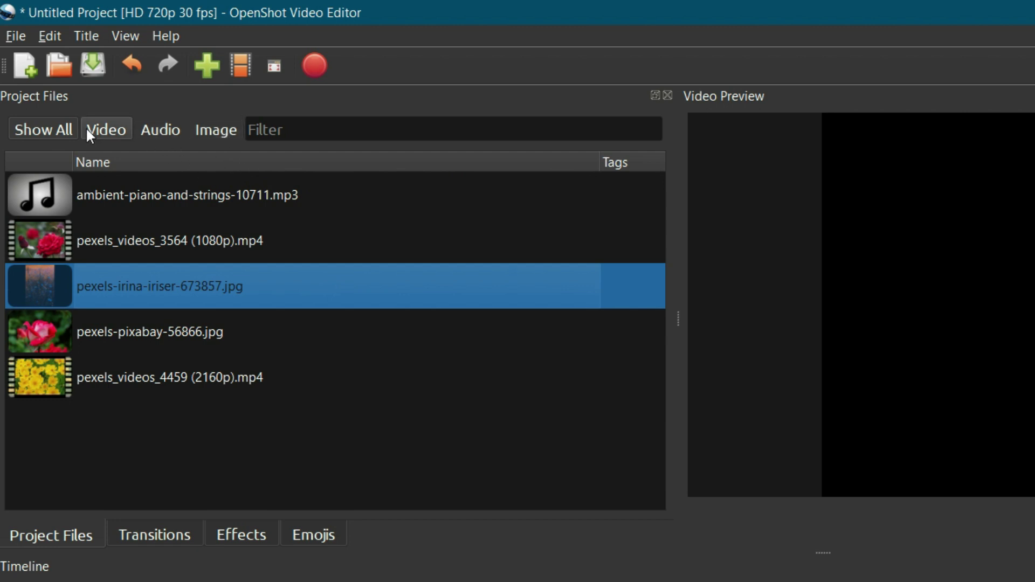
pyautogui.click(266, 129)
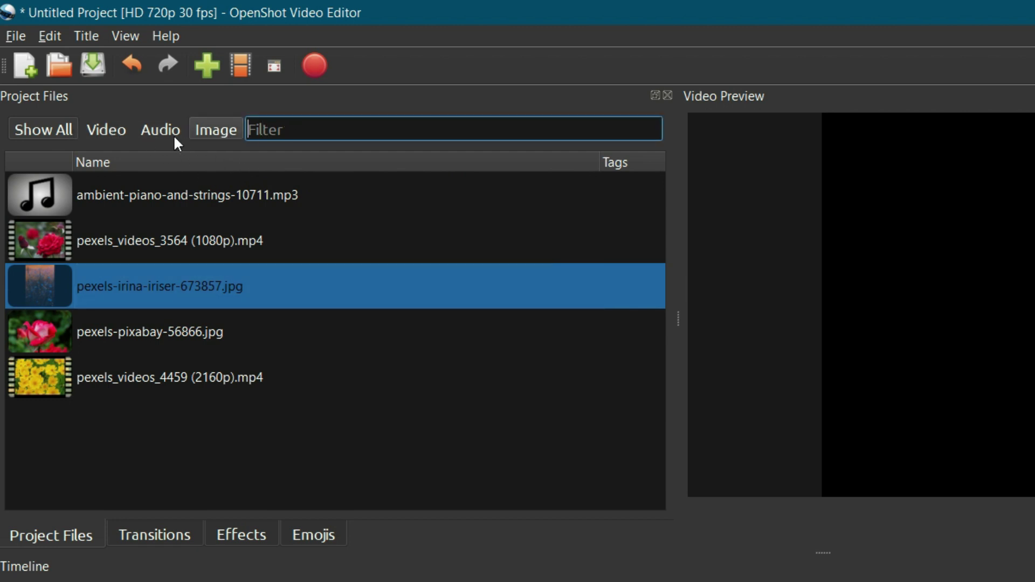
pyautogui.click(108, 135)
pyautogui.click(161, 139)
pyautogui.click(215, 134)
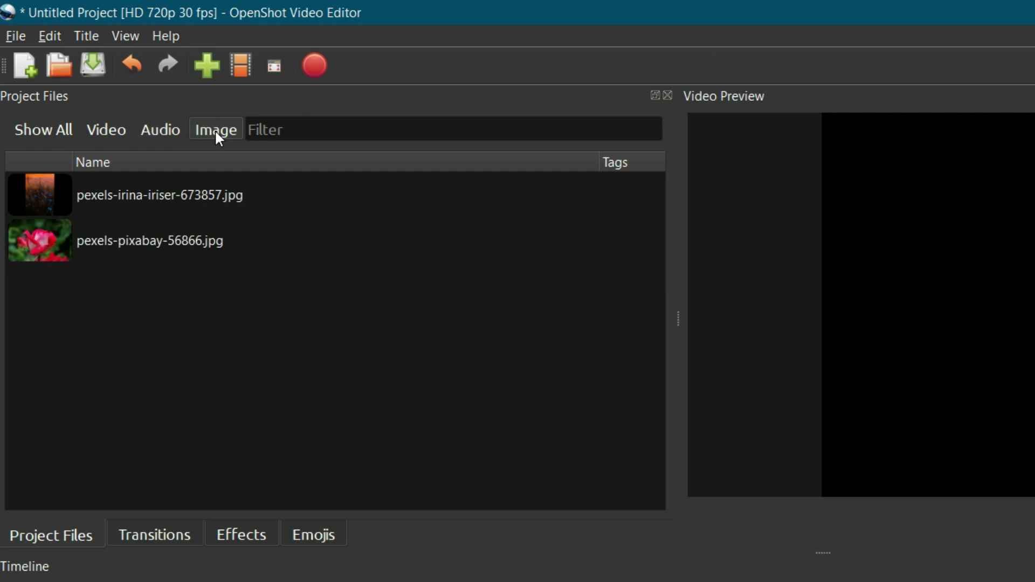
pyautogui.click(142, 135)
pyautogui.click(106, 136)
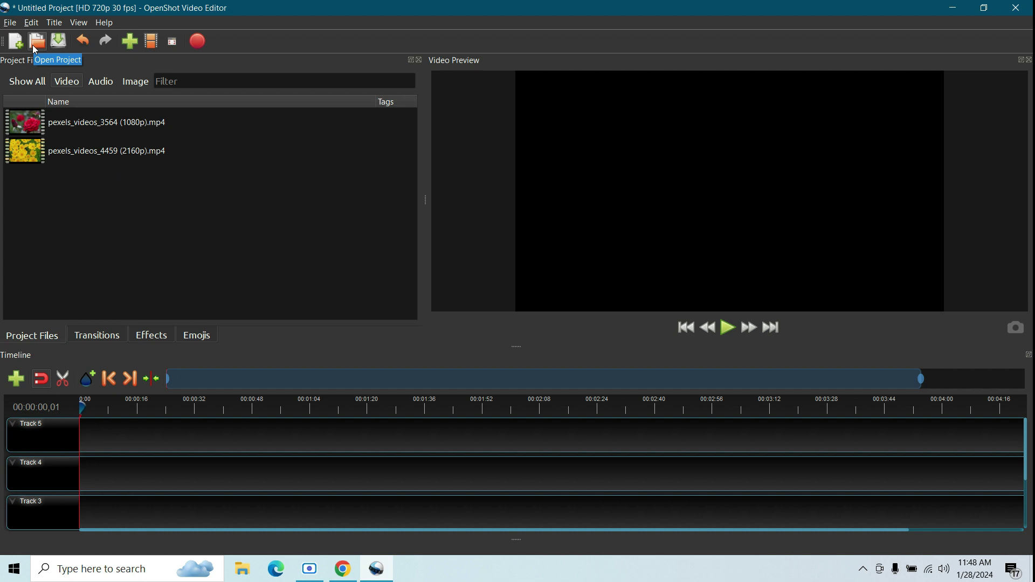
pyautogui.rightClick(126, 173)
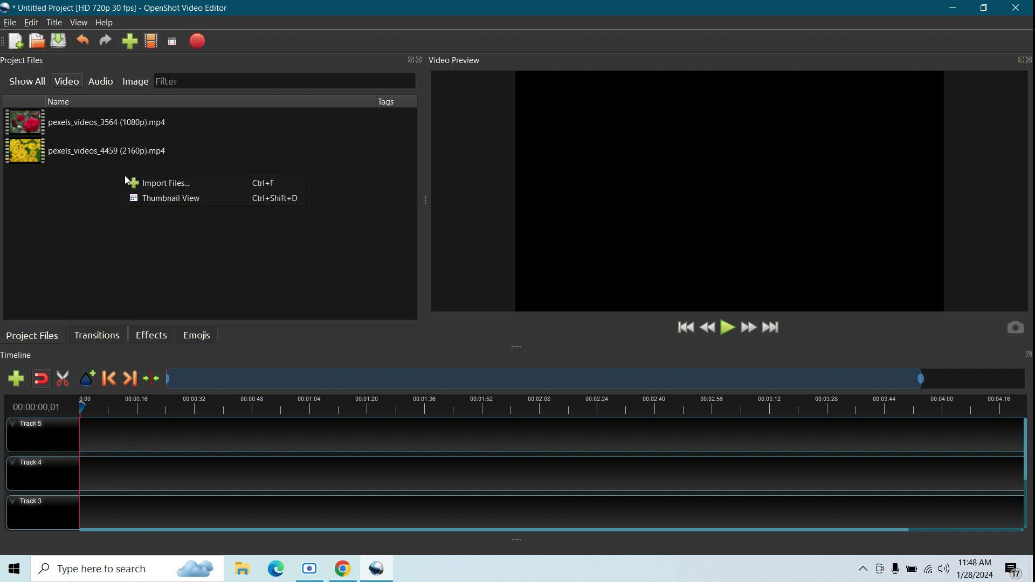
pyautogui.click(156, 183)
pyautogui.click(22, 84)
pyautogui.click(101, 81)
pyautogui.click(134, 81)
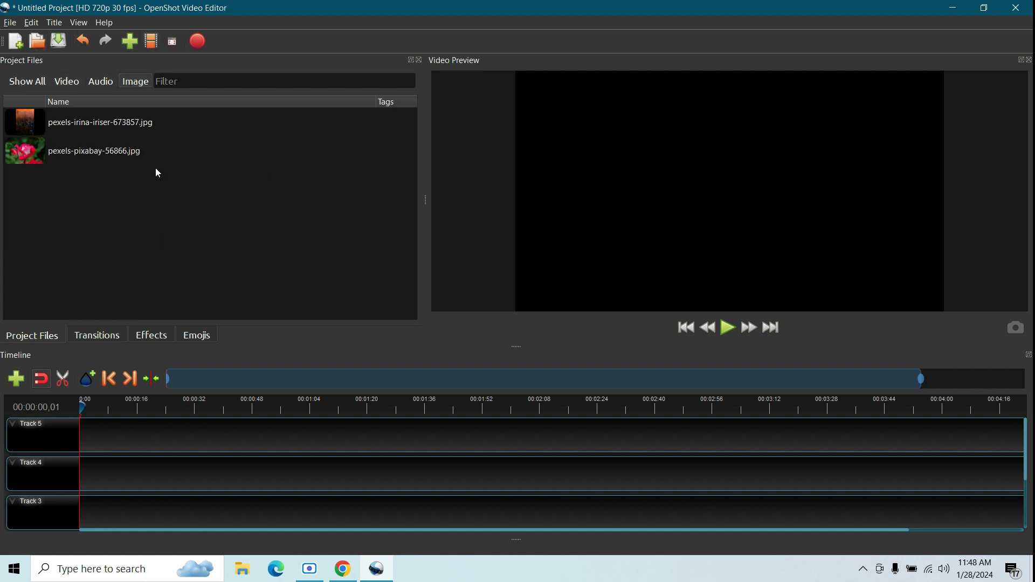
pyautogui.click(67, 82)
pyautogui.click(101, 81)
pyautogui.click(135, 81)
pyautogui.click(100, 81)
pyautogui.click(67, 81)
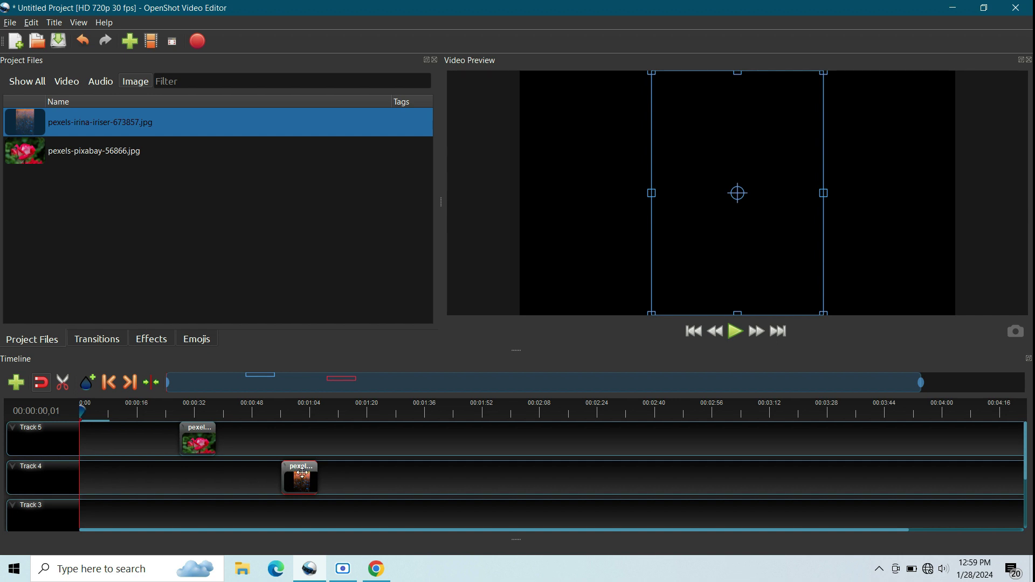
# Delete the two image clips from Track 4 and Track 5 of the timeline
pyautogui.press('Delete')
pyautogui.click(205, 439)
pyautogui.press('Delete')
# List all project files and place pexels-irina-iriser-673857.jpg at the start of Track 4, directly followed by pexels_videos_3564 (1080p).mp4
pyautogui.click(66, 82)
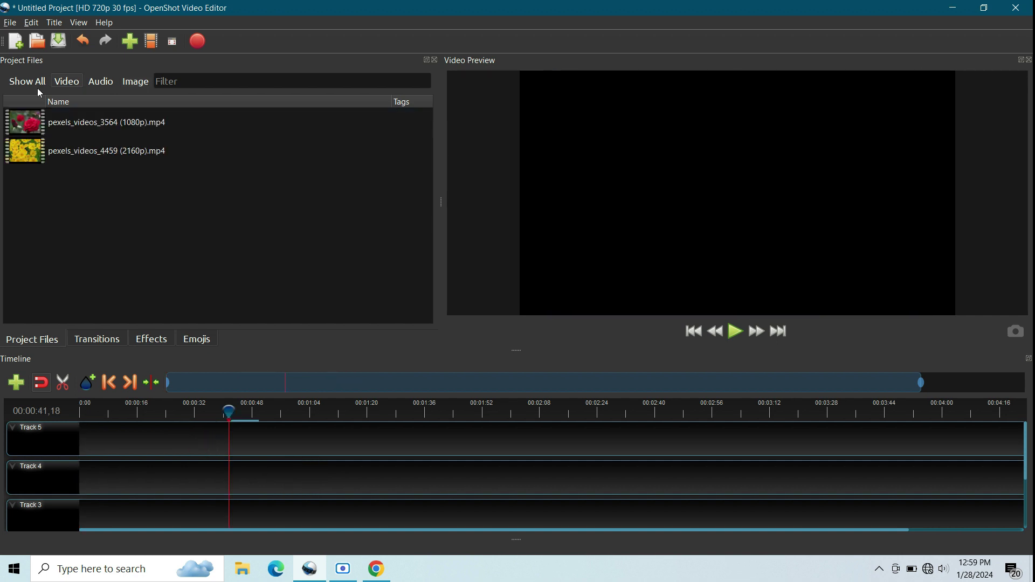
pyautogui.click(27, 81)
pyautogui.moveTo(64, 153); pyautogui.dragTo(177, 476)
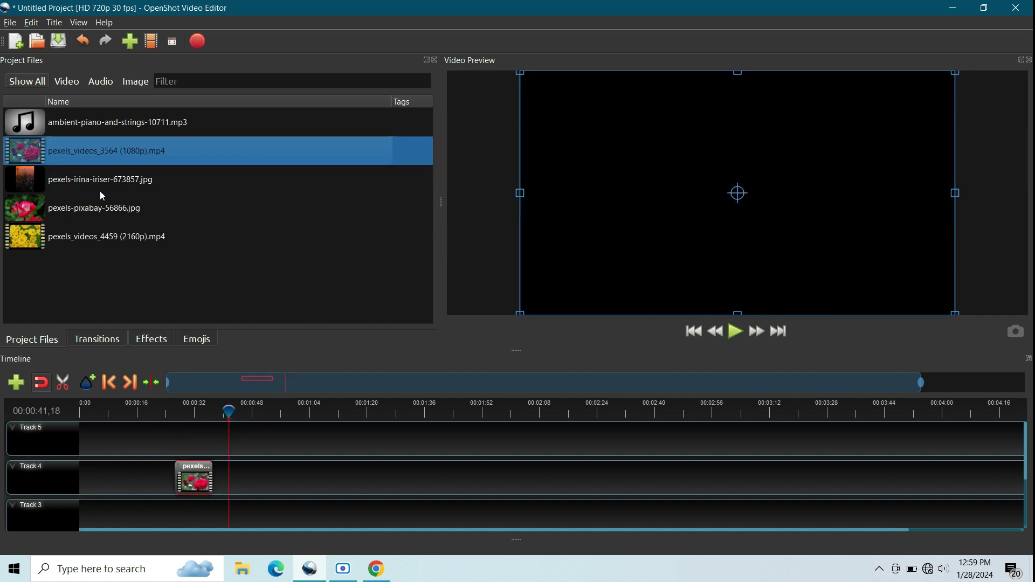
pyautogui.click(89, 181)
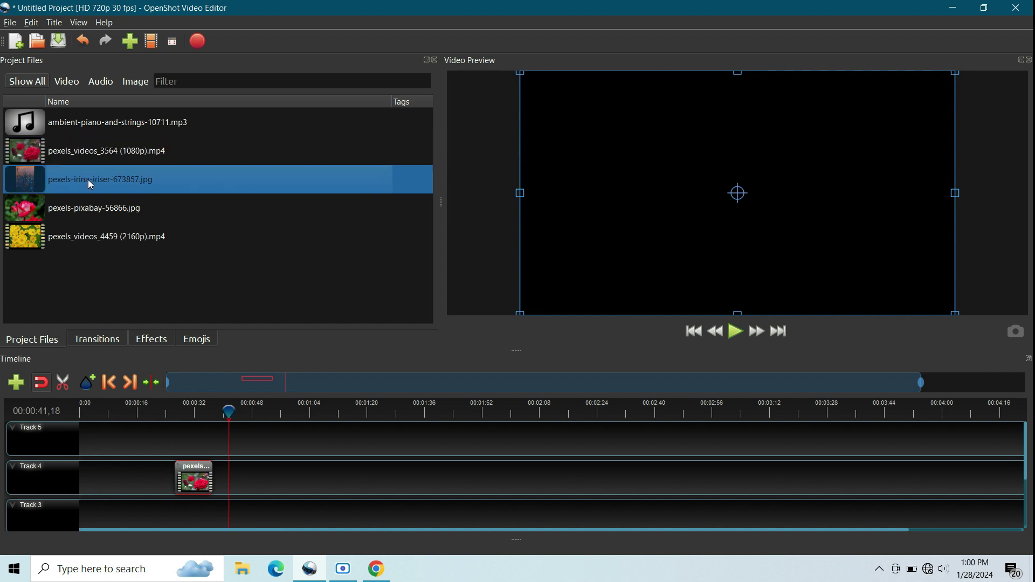
pyautogui.moveTo(90, 184)
pyautogui.mouseDown()
pyautogui.moveTo(112, 499)
pyautogui.moveTo(84, 470)
pyautogui.mouseUp()
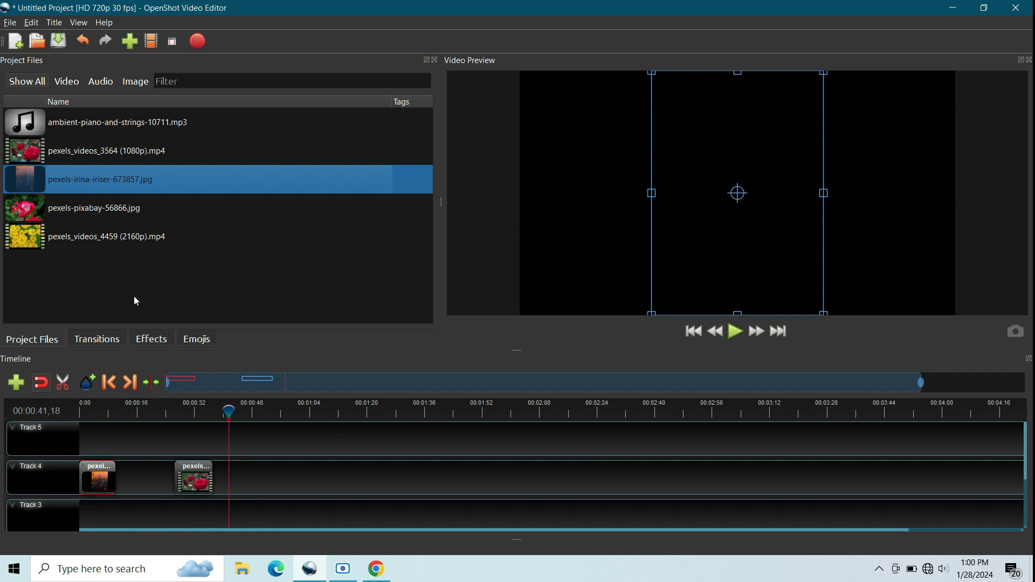
pyautogui.moveTo(193, 476); pyautogui.dragTo(135, 474)
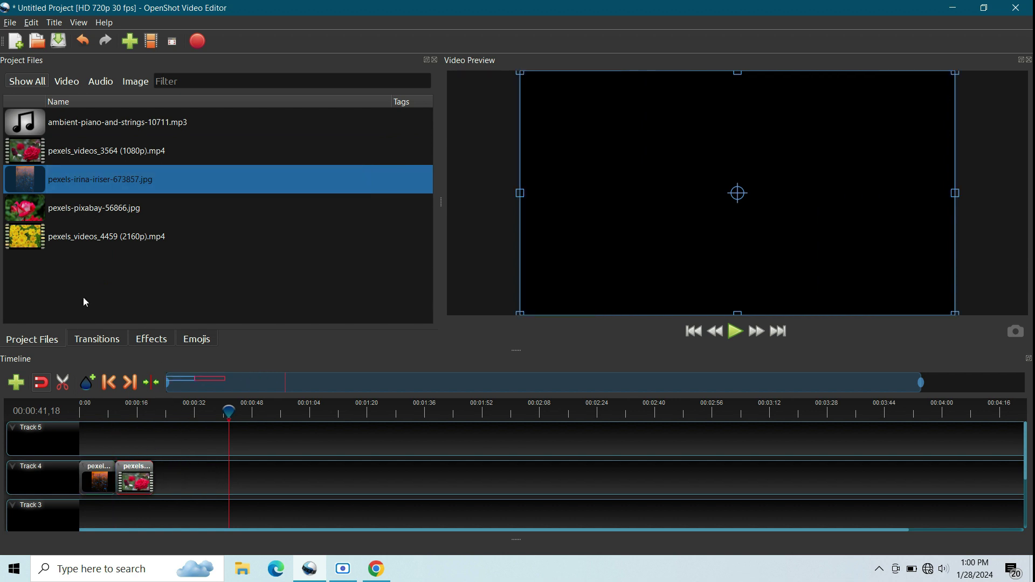
# Add pexels_videos_4459 (2160p).mp4 and pexels-pixabay-56866.jpg to the end of Track 4, in that order and without gaps
pyautogui.moveTo(87, 215); pyautogui.dragTo(240, 482)
pyautogui.moveTo(94, 240); pyautogui.dragTo(163, 478)
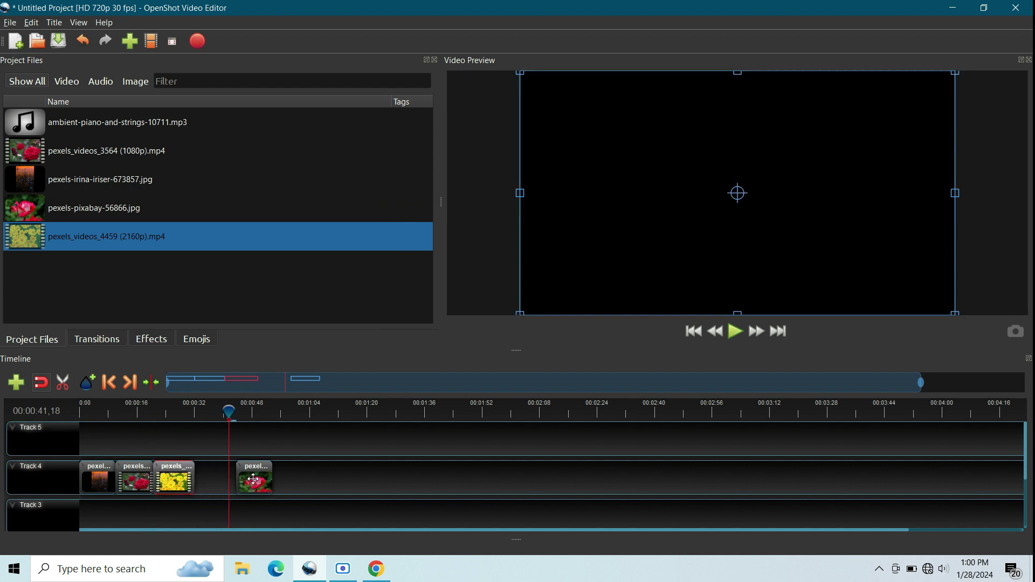
pyautogui.moveTo(252, 478); pyautogui.dragTo(211, 475)
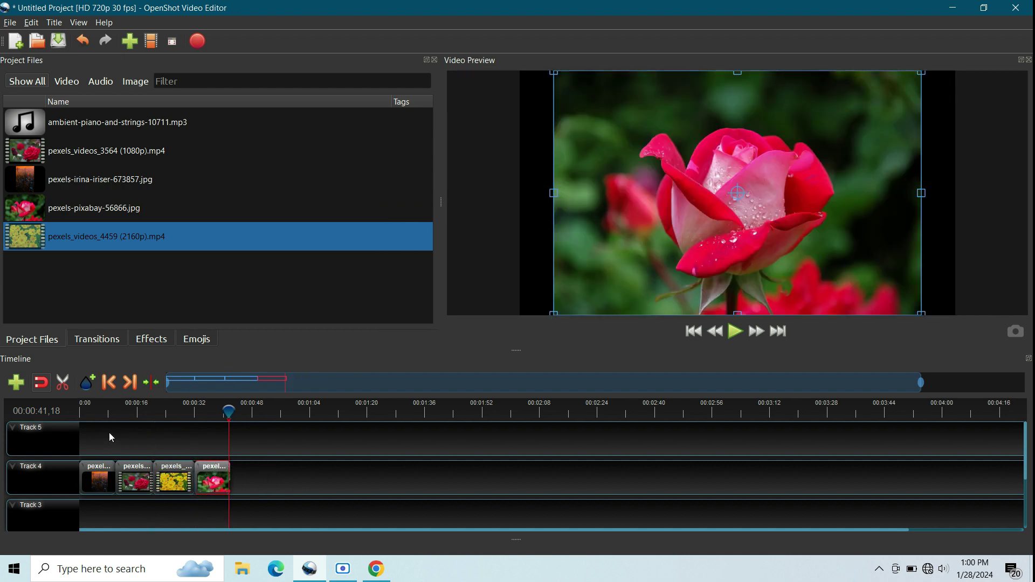
# Rearrange Track 4 so pexels-pixabay-56866.jpg directly follows pexels_videos_3564 (1080p).mp4, with pexels_videos_4459 (2160p).mp4 placed at about 39 seconds
pyautogui.click(91, 414)
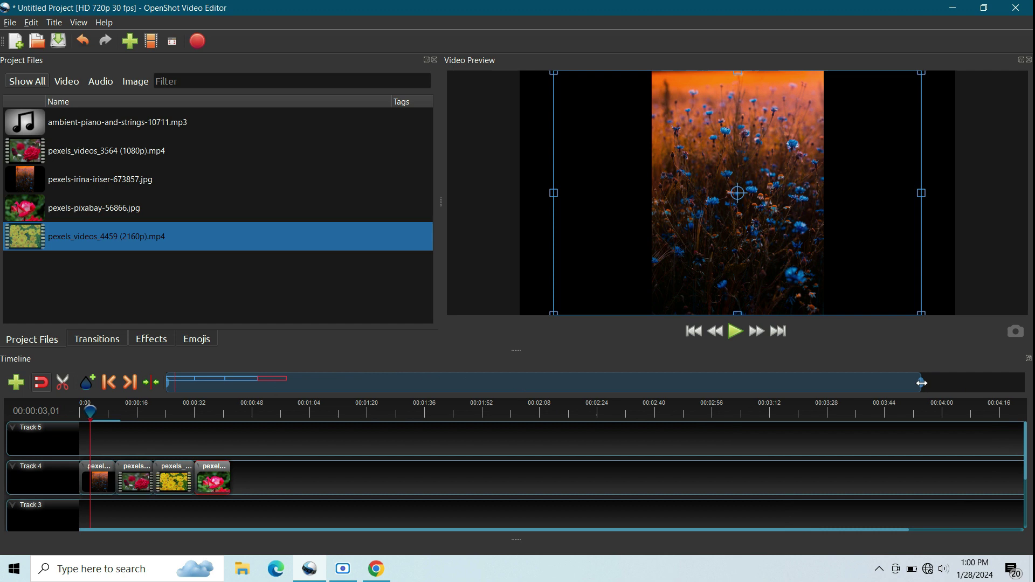
pyautogui.moveTo(922, 384); pyautogui.dragTo(686, 386)
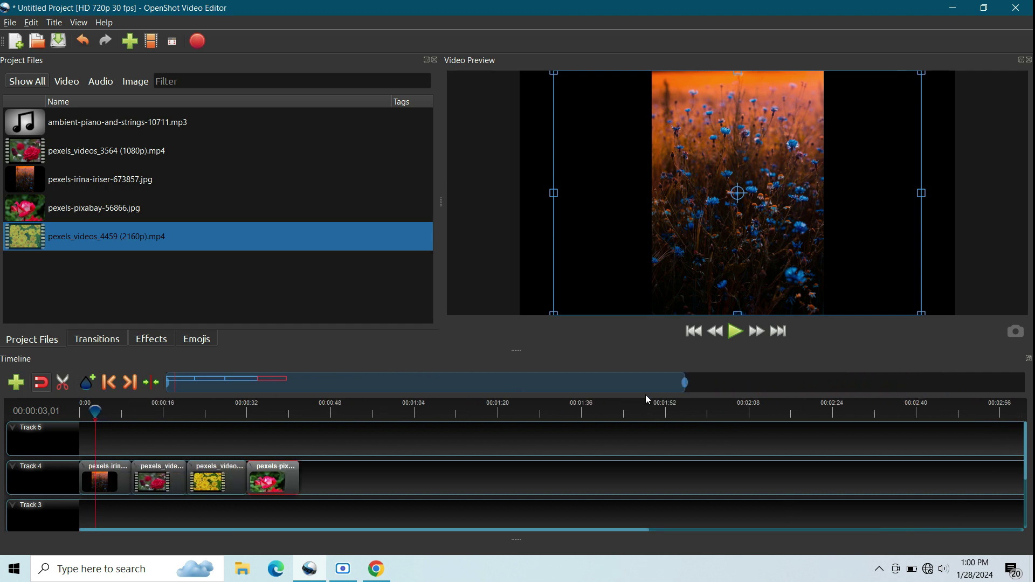
pyautogui.moveTo(686, 382); pyautogui.dragTo(420, 391)
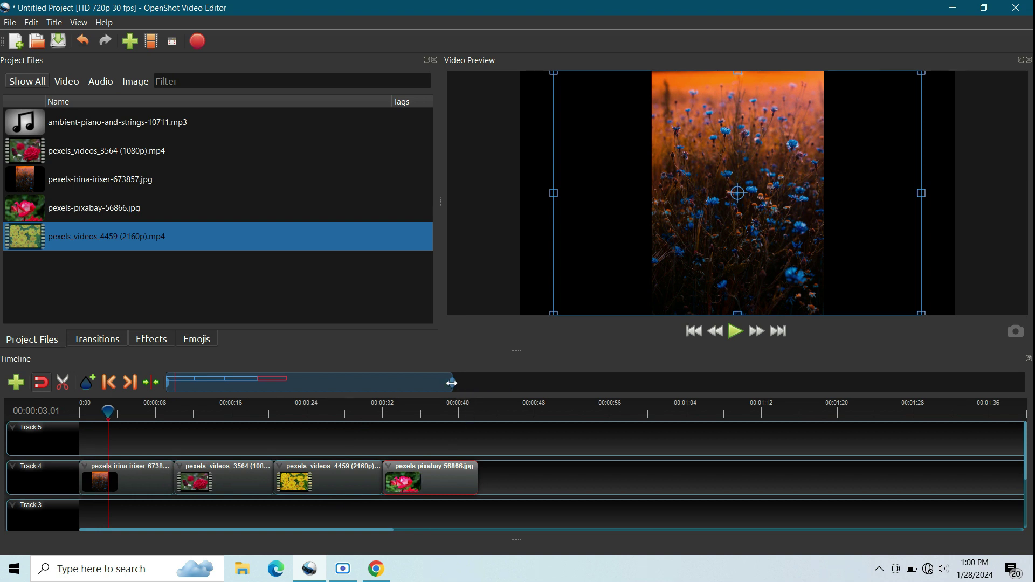
pyautogui.moveTo(451, 382); pyautogui.dragTo(375, 383)
pyautogui.moveTo(545, 484); pyautogui.dragTo(545, 445)
pyautogui.moveTo(464, 485); pyautogui.dragTo(598, 485)
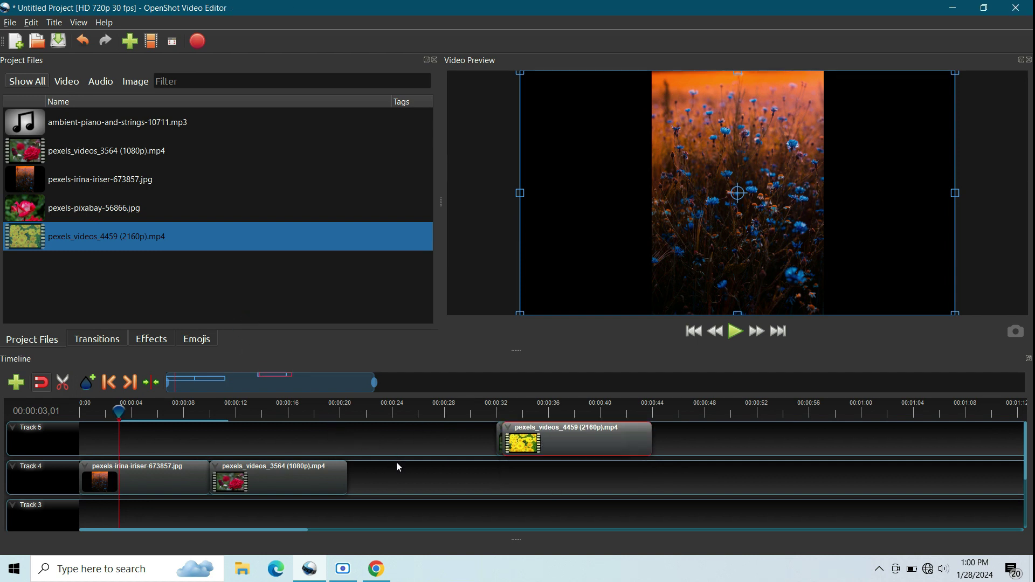
pyautogui.moveTo(561, 441); pyautogui.dragTo(645, 490)
pyautogui.moveTo(576, 437); pyautogui.dragTo(422, 474)
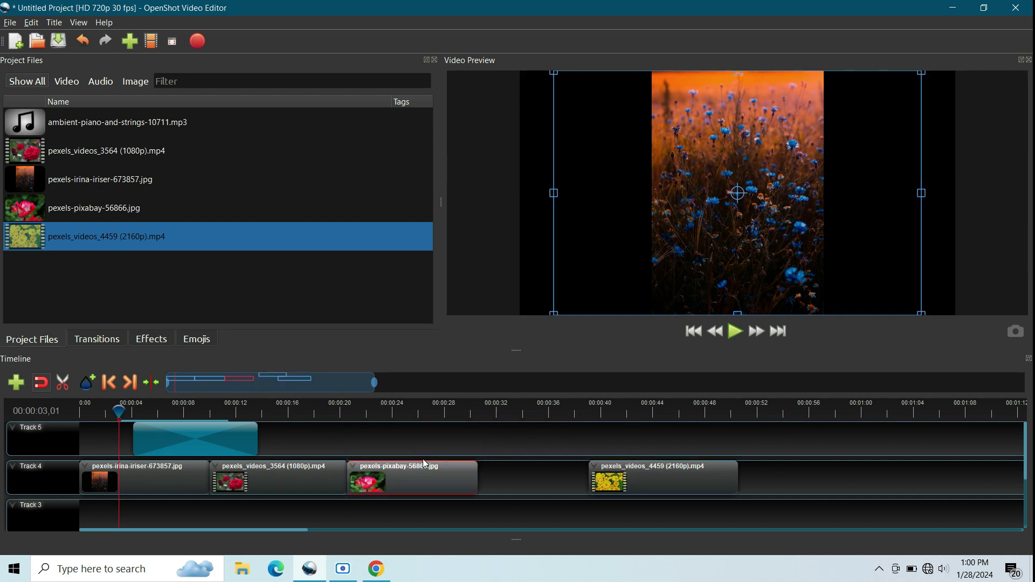
# Delete the transition on Track 5 and move pexels_videos_4459 (2160p).mp4 directly behind pexels-pixabay-56866.jpg on Track 4
pyautogui.moveTo(207, 434); pyautogui.dragTo(576, 438)
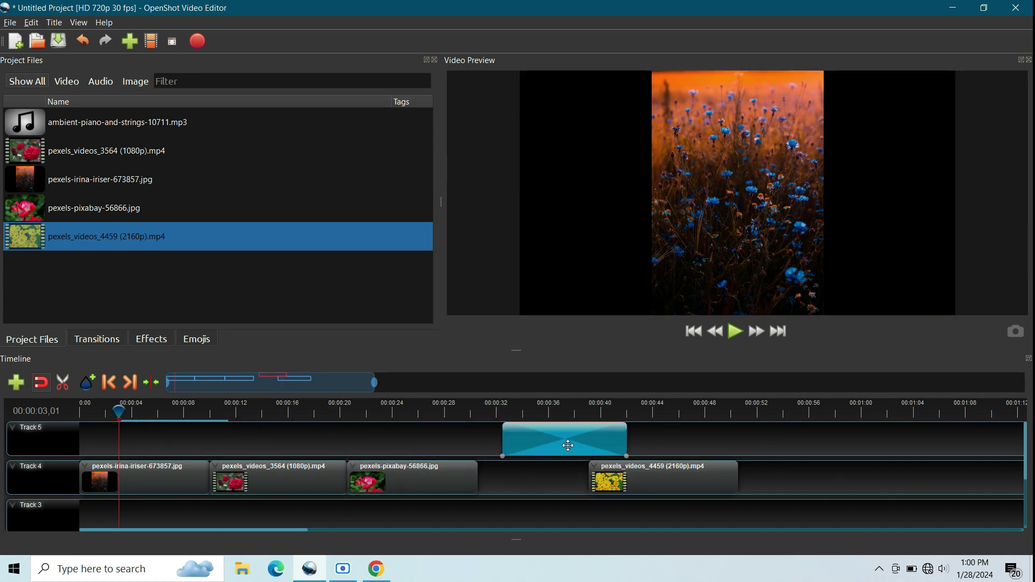
pyautogui.press('Delete')
pyautogui.moveTo(649, 478); pyautogui.dragTo(539, 479)
# Swap pexels-pixabay-56866.jpg and pexels_videos_3564 (1080p).mp4 on Track 4, close the gaps, and play the timeline preview
pyautogui.moveTo(291, 479); pyautogui.dragTo(298, 440)
pyautogui.moveTo(396, 485); pyautogui.dragTo(273, 485)
pyautogui.moveTo(544, 479); pyautogui.dragTo(630, 478)
pyautogui.moveTo(318, 443); pyautogui.dragTo(441, 481)
pyautogui.moveTo(642, 479); pyautogui.dragTo(555, 479)
pyautogui.click(736, 331)
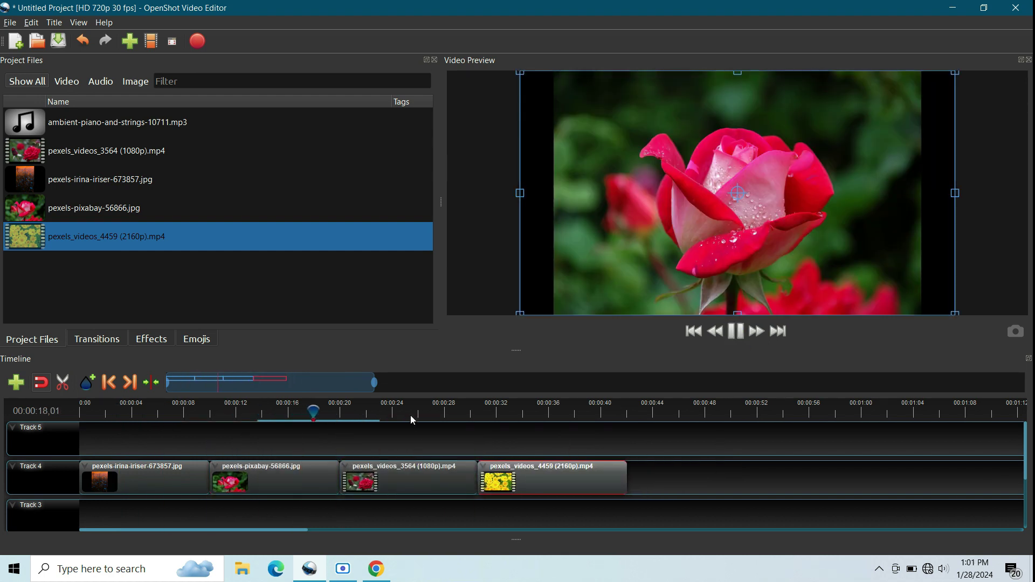
pyautogui.click(736, 331)
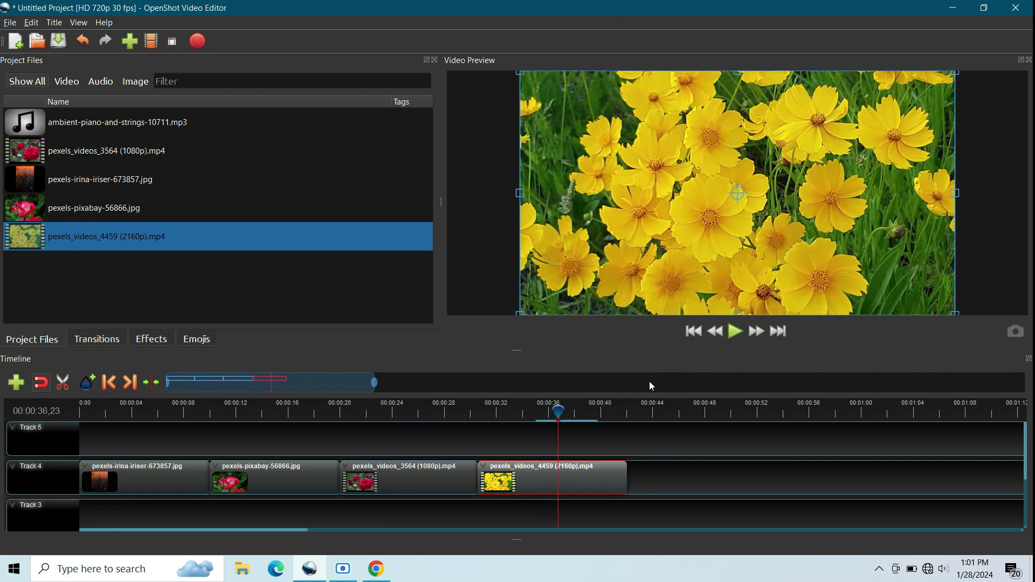
# Cut the first clip on Track 4 at about 5 seconds, delete its second part, and shift the remaining clips to close the gap
pyautogui.click(176, 479)
pyautogui.press('c')
pyautogui.click(143, 478)
pyautogui.scroll(-2, 174, 511)
pyautogui.press('Delete')
pyautogui.moveTo(246, 456); pyautogui.dragTo(178, 438)
pyautogui.moveTo(405, 457); pyautogui.dragTo(337, 458)
pyautogui.moveTo(543, 456); pyautogui.dragTo(476, 455)
# Slice the pexels_videos_4459 (2160p).mp4 clip on Track 4 at about 31 seconds with the Razor tool
pyautogui.click(62, 382)
pyautogui.click(486, 458)
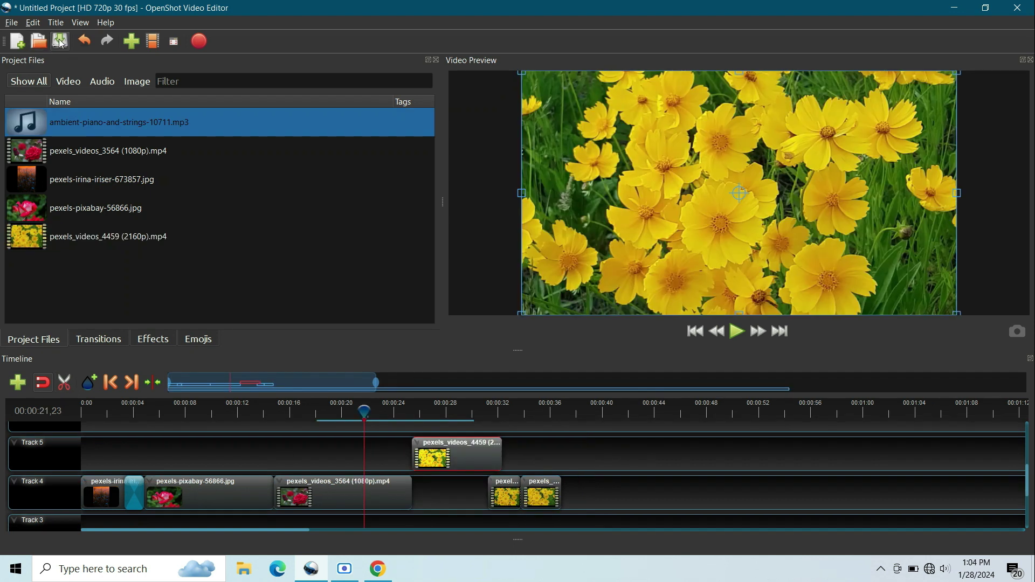
# Save the project to the Desktop as "my first video"
pyautogui.click(12, 24)
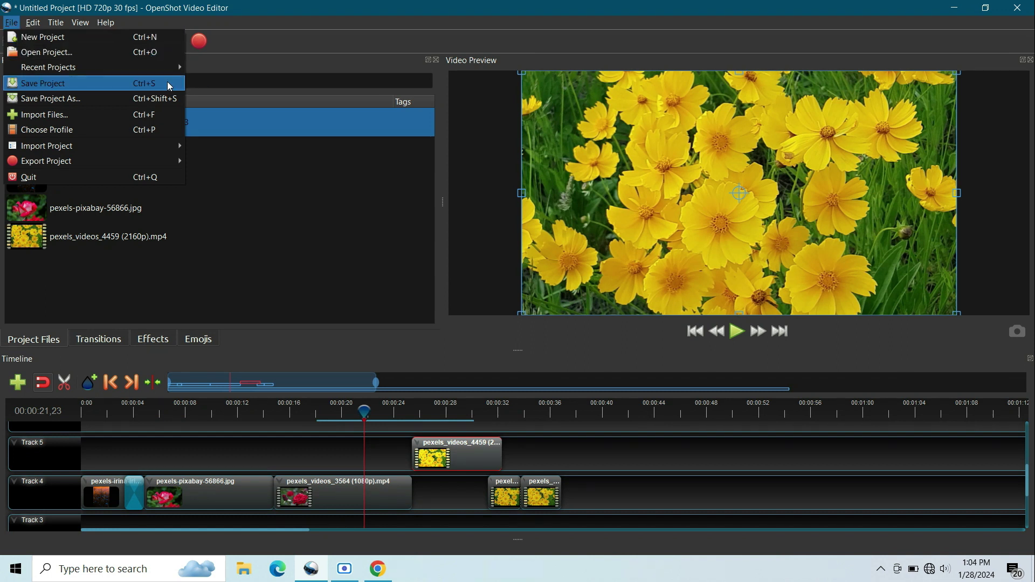
pyautogui.click(264, 34)
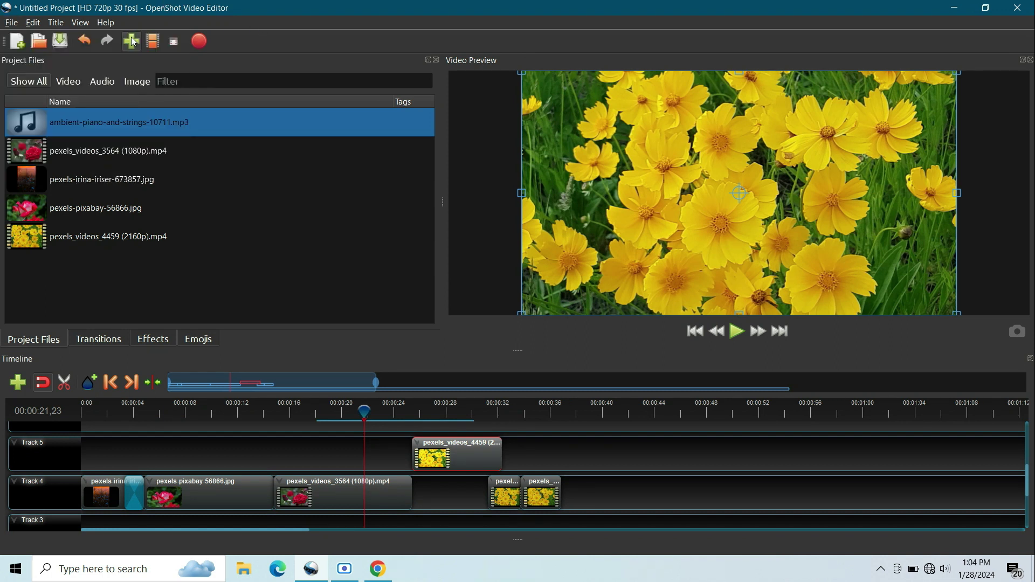
pyautogui.click(60, 41)
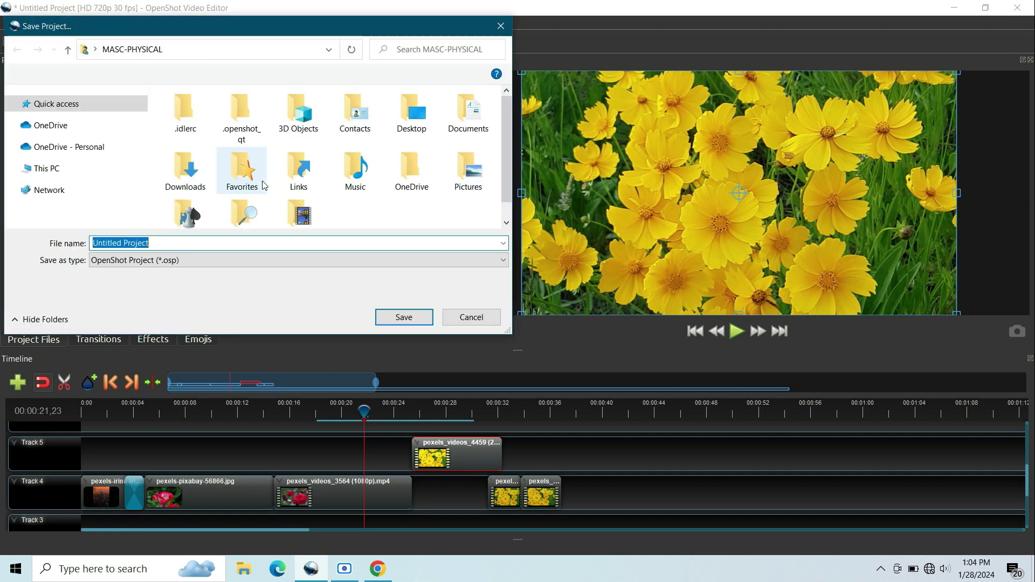
pyautogui.click(145, 144)
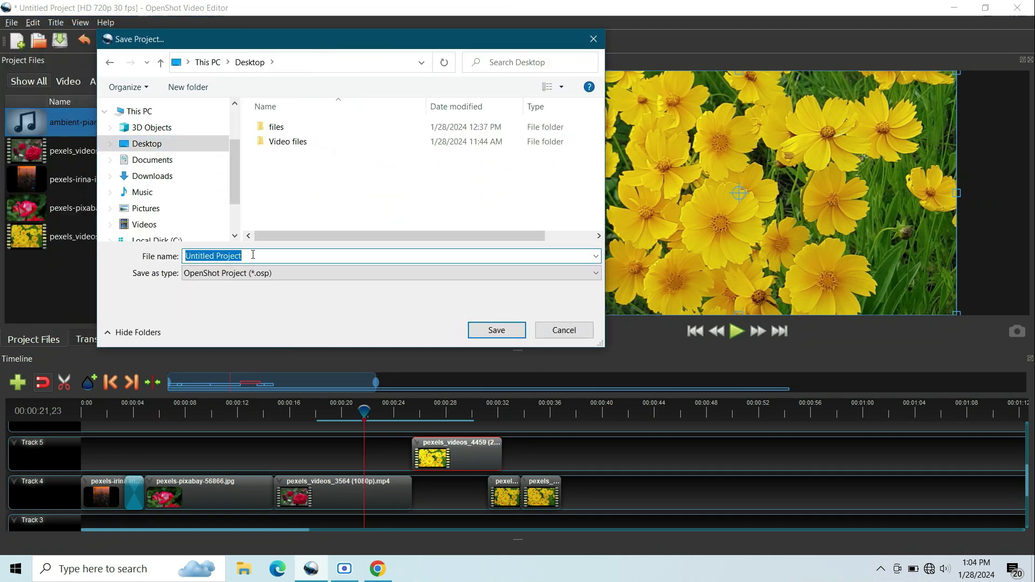
pyautogui.write('my ')
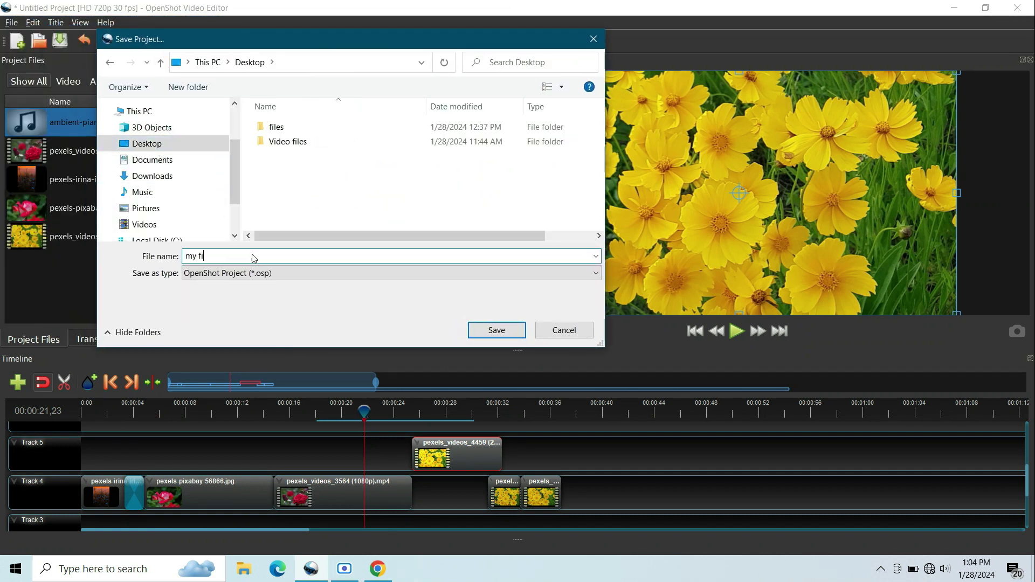
pyautogui.write('first video')
pyautogui.click(496, 330)
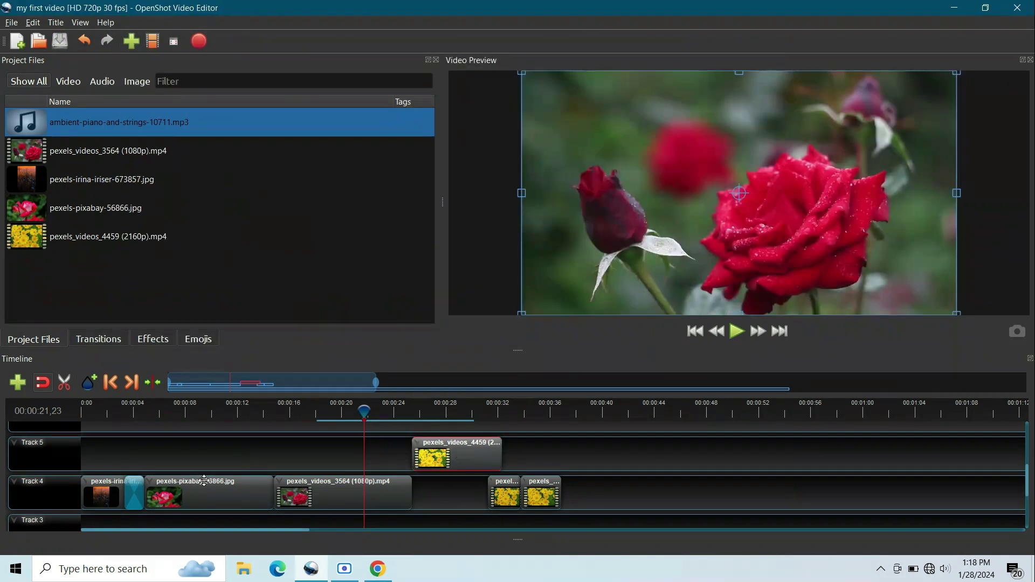
# Apply the Negative effect to the pexels-pixabay-56866.jpg clip on Track 4
pyautogui.click(204, 485)
pyautogui.click(154, 340)
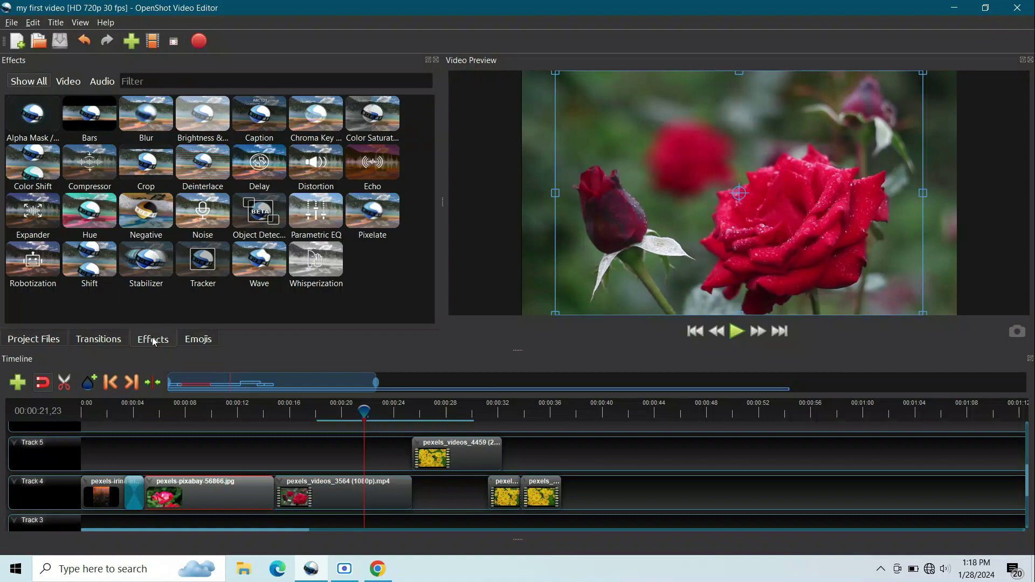
pyautogui.click(108, 136)
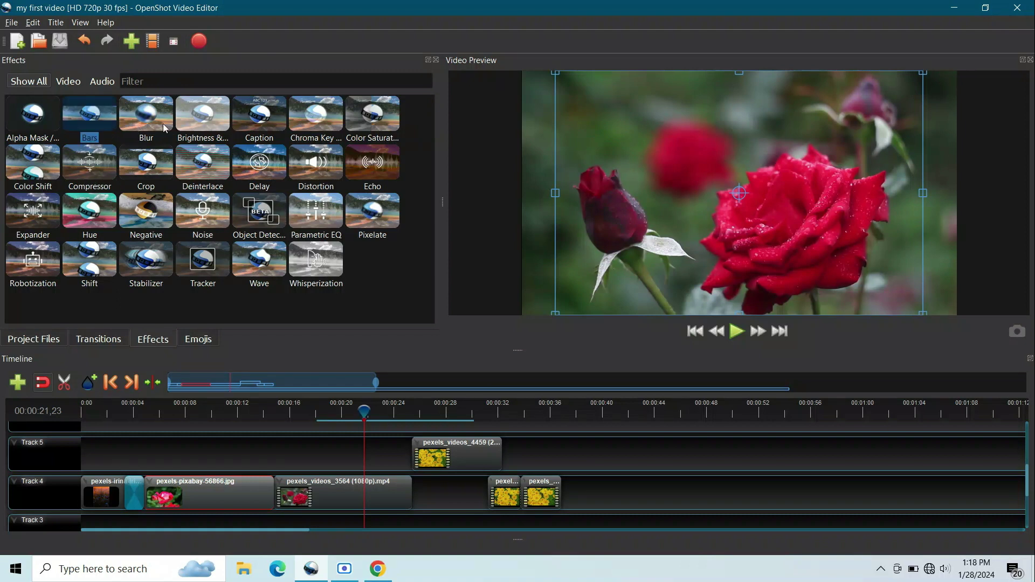
pyautogui.click(268, 162)
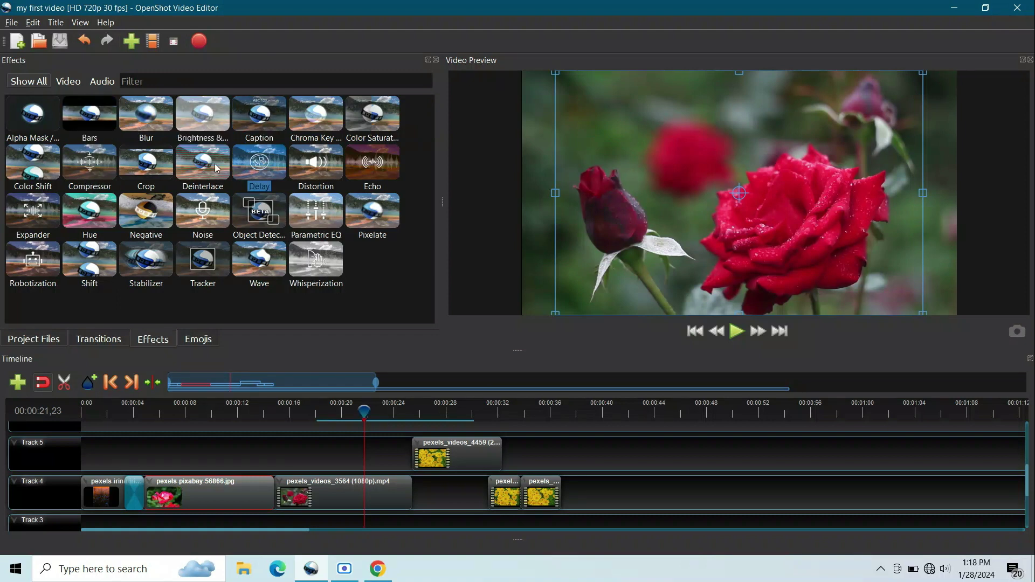
pyautogui.click(106, 172)
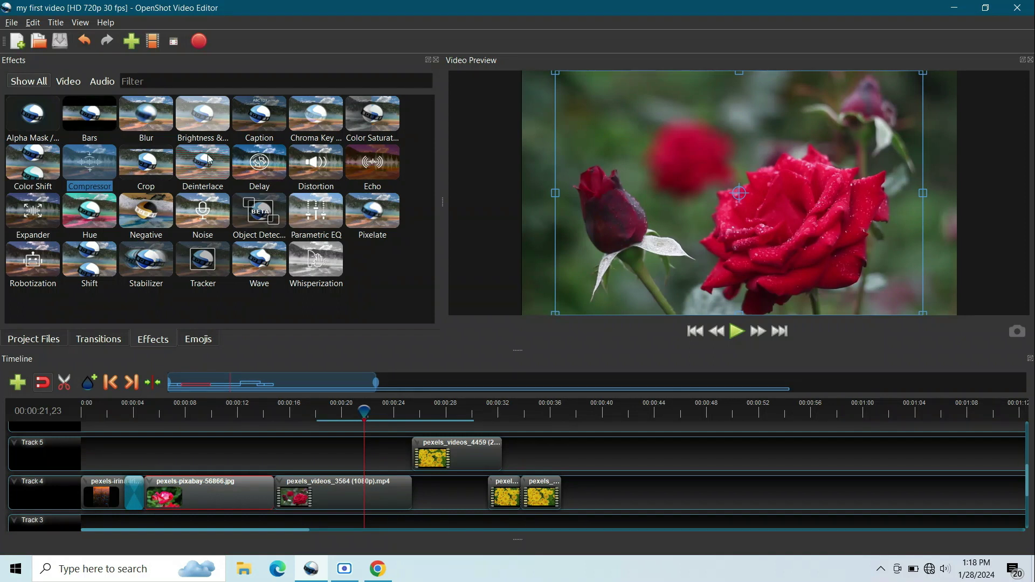
pyautogui.click(145, 128)
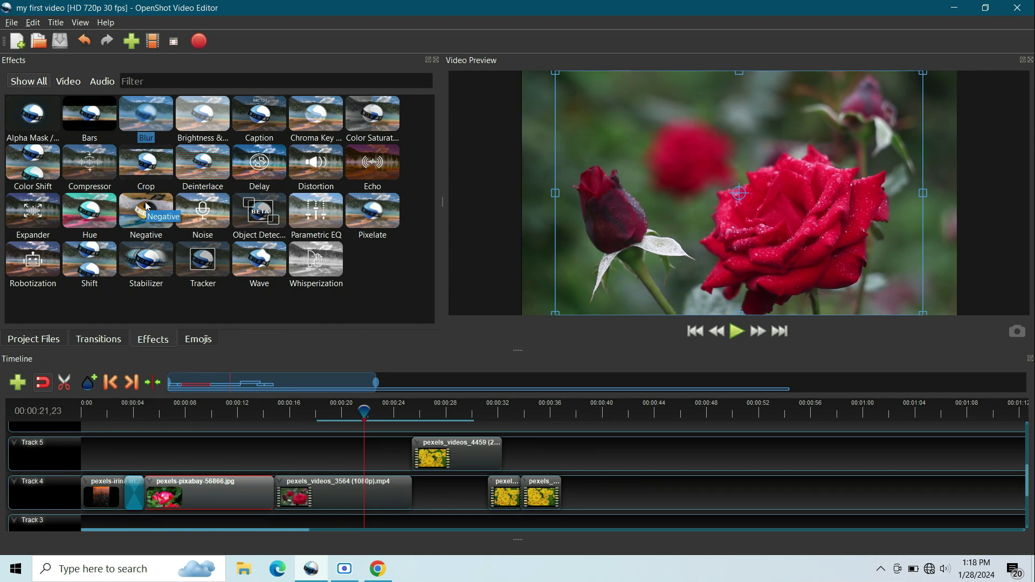
pyautogui.moveTo(148, 206); pyautogui.dragTo(199, 493)
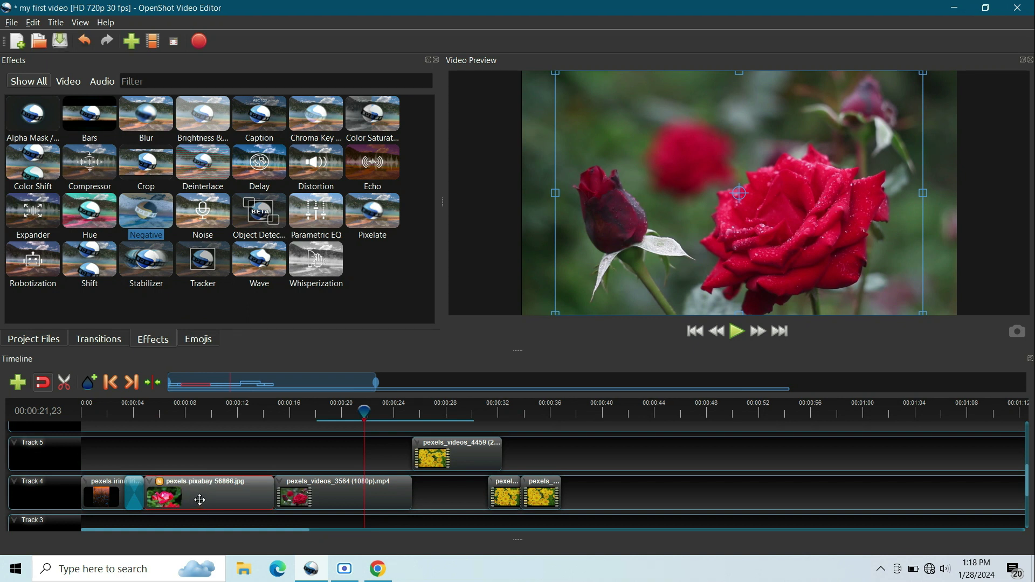
# Apply the Negative effect to the pexels_videos_3564 (1080p).mp4 clip on Track 4
pyautogui.click(156, 165)
pyautogui.moveTo(146, 215); pyautogui.dragTo(335, 486)
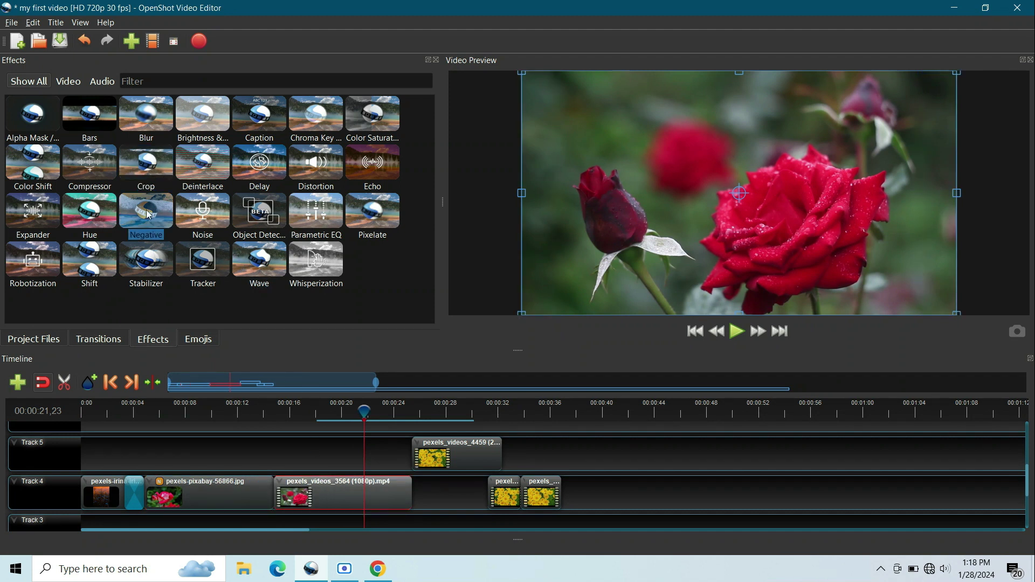
pyautogui.moveTo(148, 214); pyautogui.dragTo(334, 498)
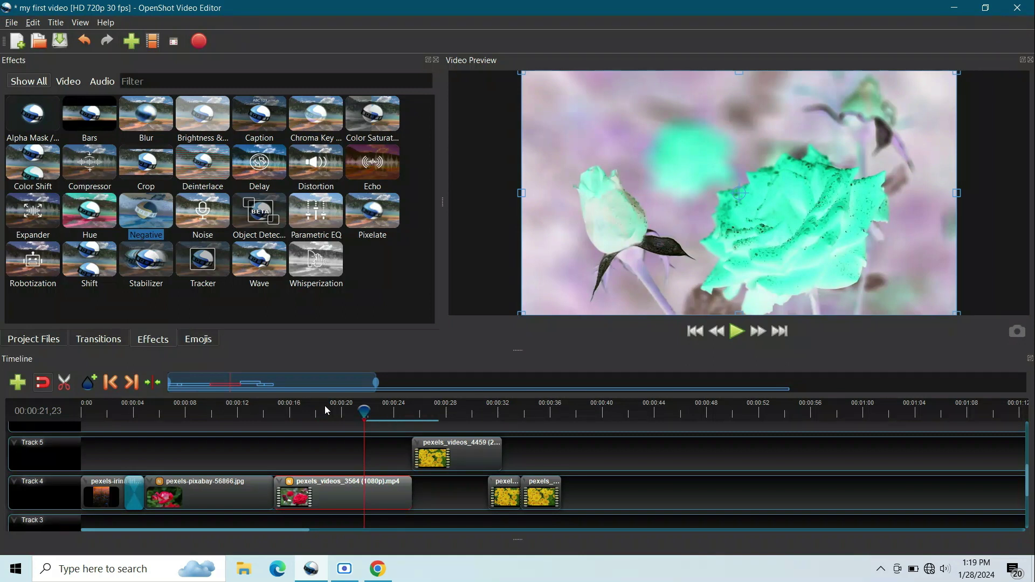
# Play the timeline preview over pexels_videos_3564 (1080p).mp4, save the project, and stop playback at about 30 seconds
pyautogui.click(306, 411)
pyautogui.click(731, 333)
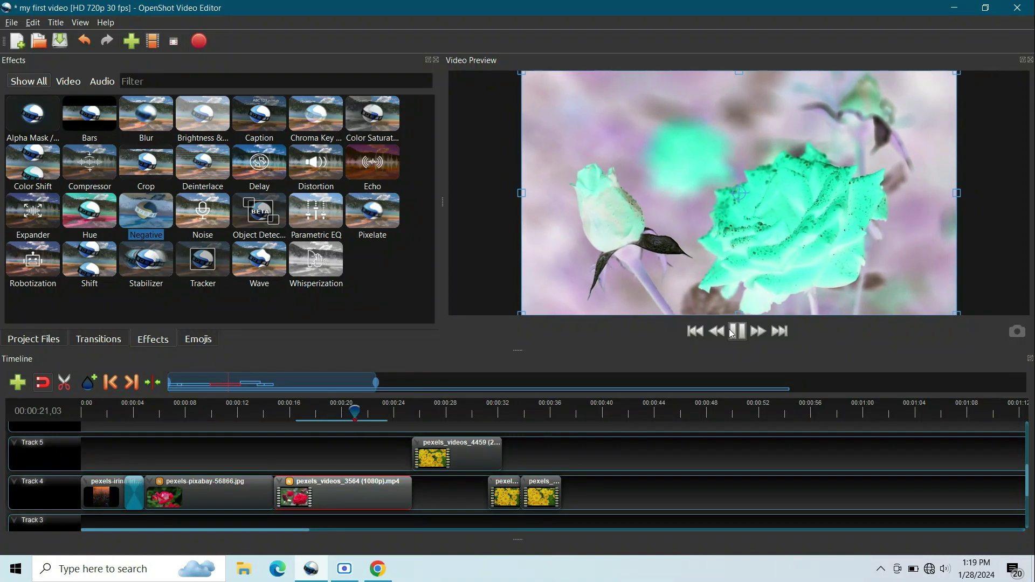
pyautogui.hotkey('ctrl', 's')
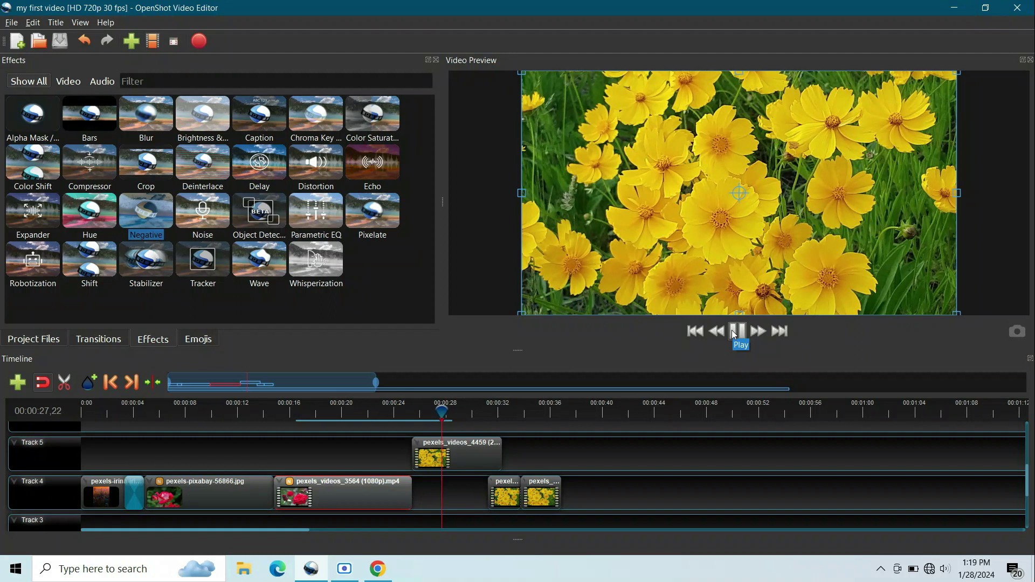
pyautogui.click(733, 334)
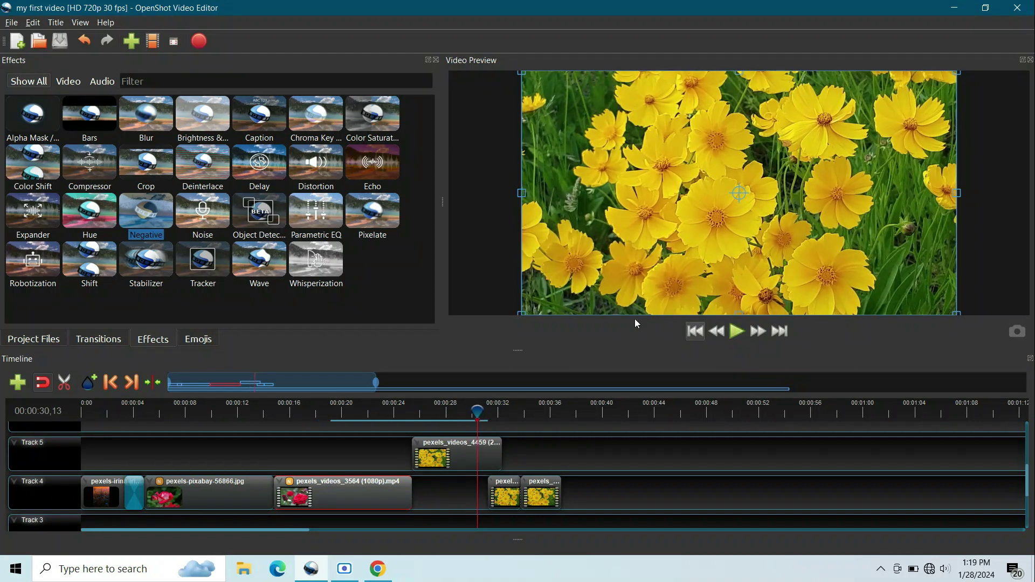
# Apply Color Shift to the last clip on Track 4, Caption to pexels_videos_3564 (1080p).mp4, and Color Saturation to the Track 5 clip
pyautogui.click(175, 487)
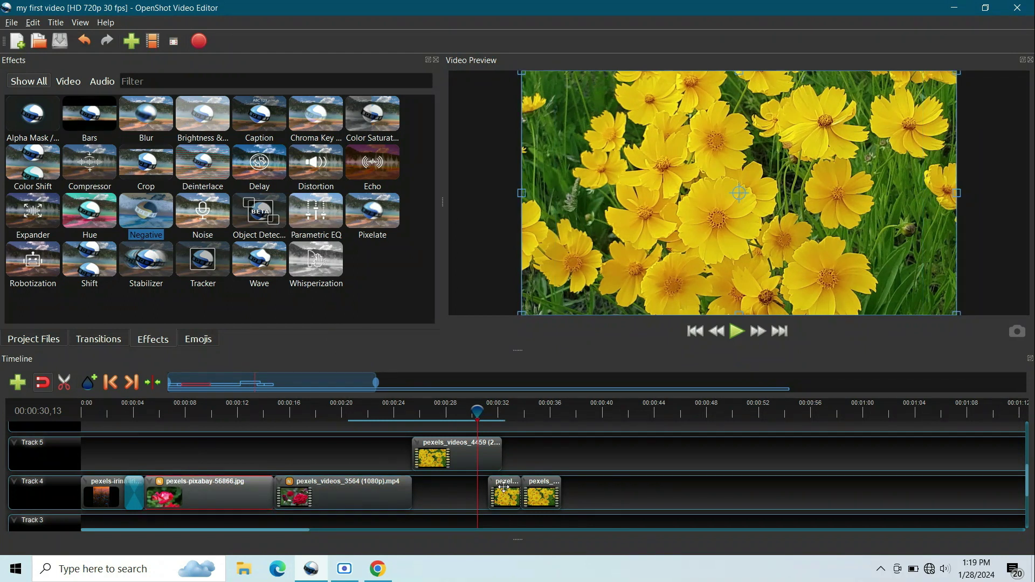
pyautogui.click(505, 491)
pyautogui.click(33, 166)
pyautogui.moveTo(46, 167); pyautogui.dragTo(541, 491)
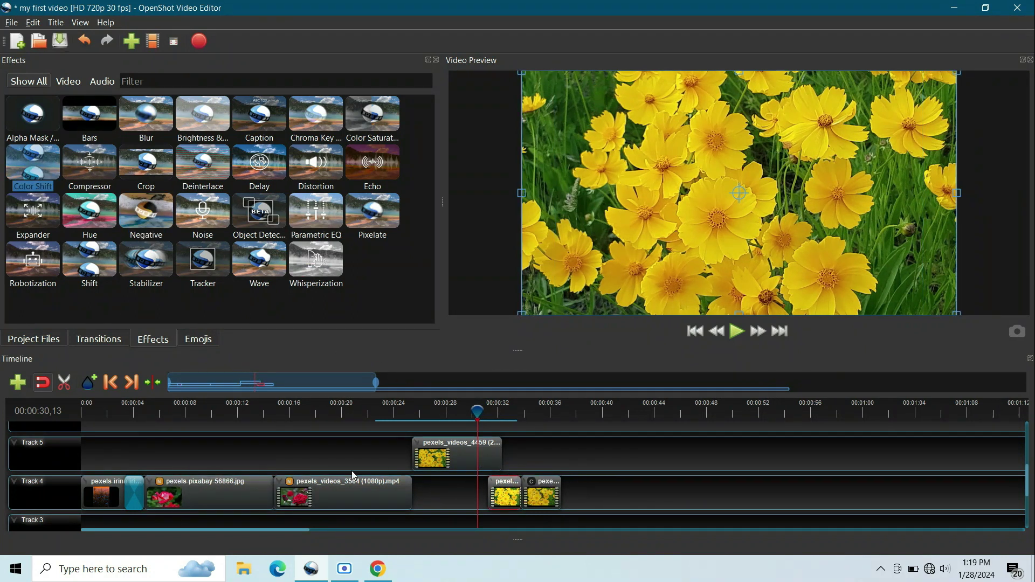
pyautogui.moveTo(257, 126); pyautogui.dragTo(337, 491)
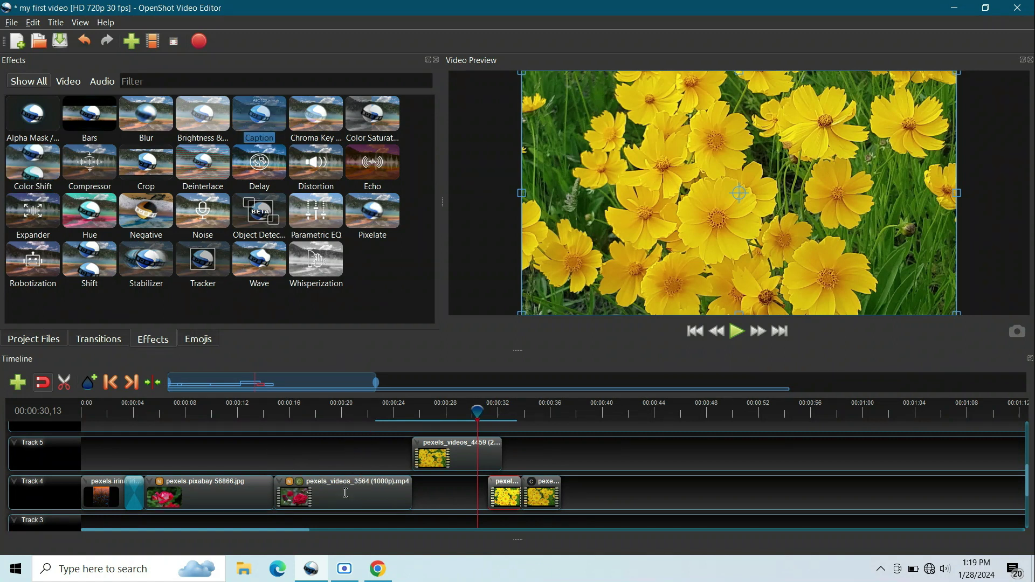
pyautogui.moveTo(372, 116); pyautogui.dragTo(458, 456)
pyautogui.rightClick(175, 486)
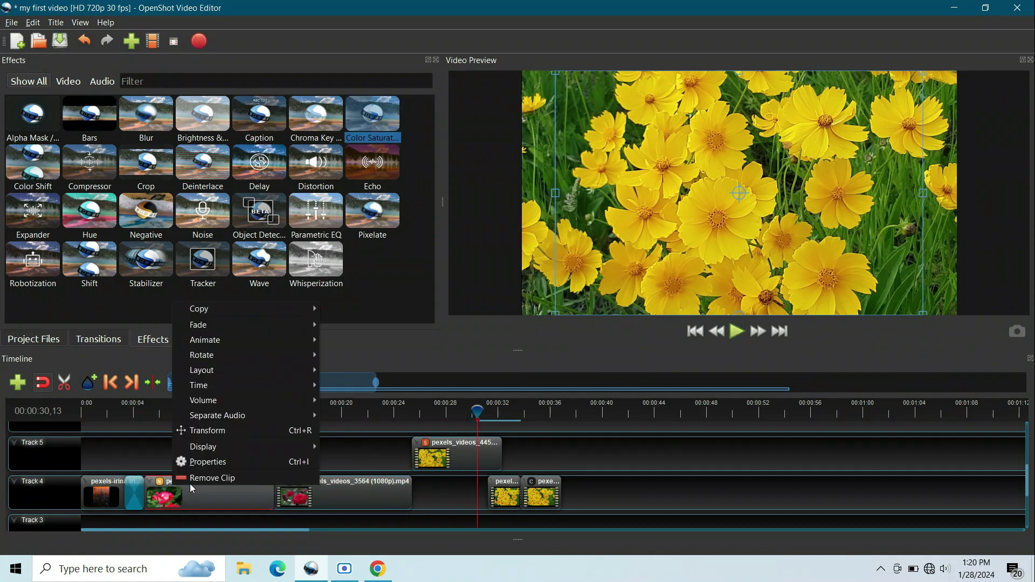
pyautogui.moveTo(207, 306)
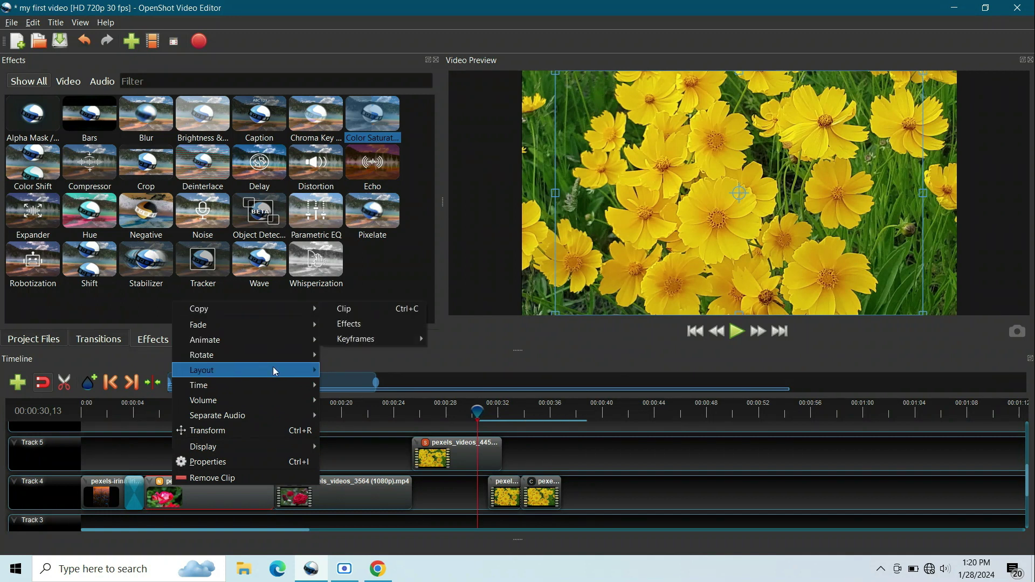
pyautogui.moveTo(270, 397)
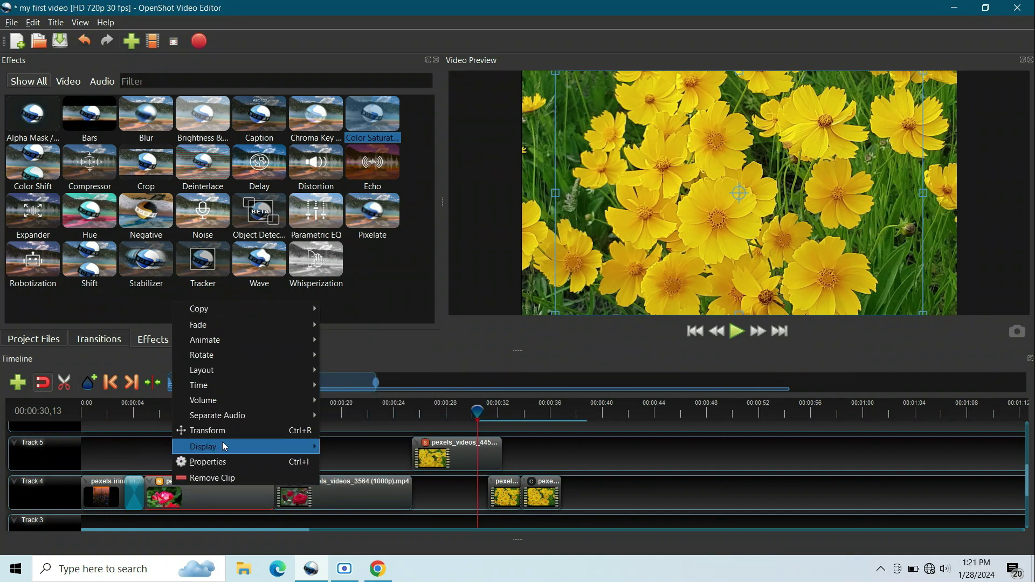
pyautogui.moveTo(215, 325)
pyautogui.click(362, 327)
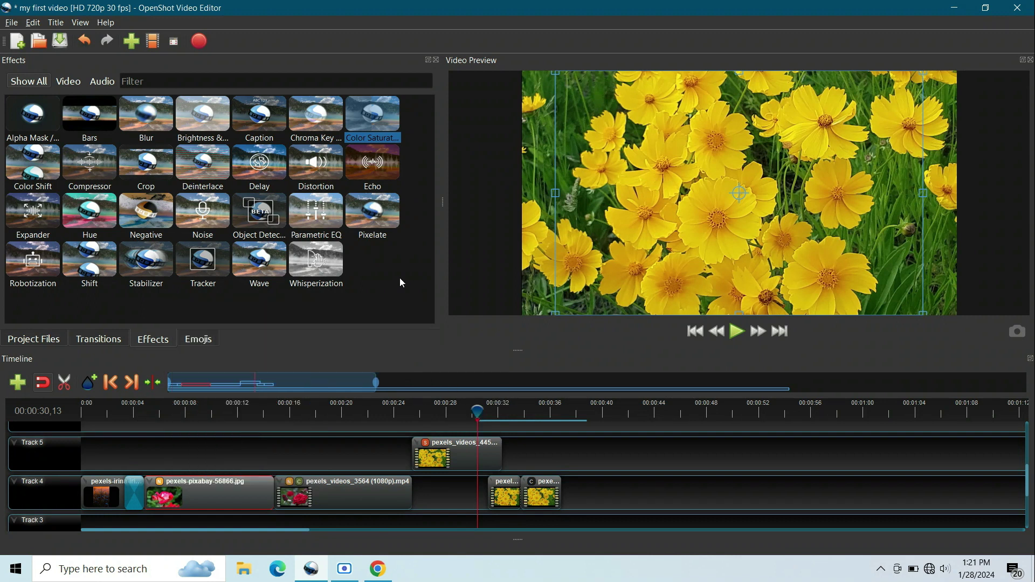
# Remove the Negative effect from the pexels-pixabay-56866.jpg clip on Track 4
pyautogui.click(160, 482)
pyautogui.click(145, 481)
pyautogui.click(160, 482)
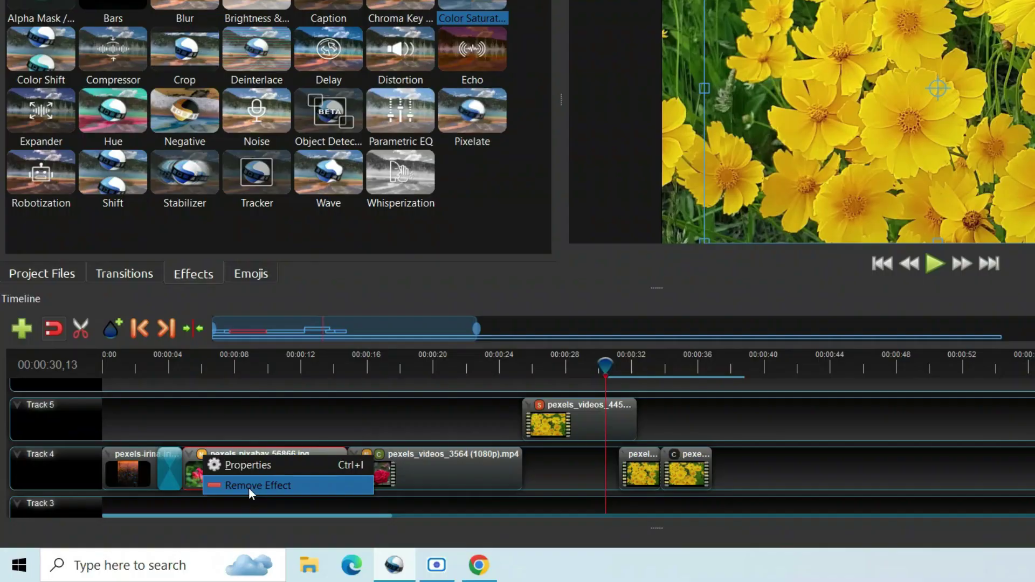
pyautogui.click(253, 486)
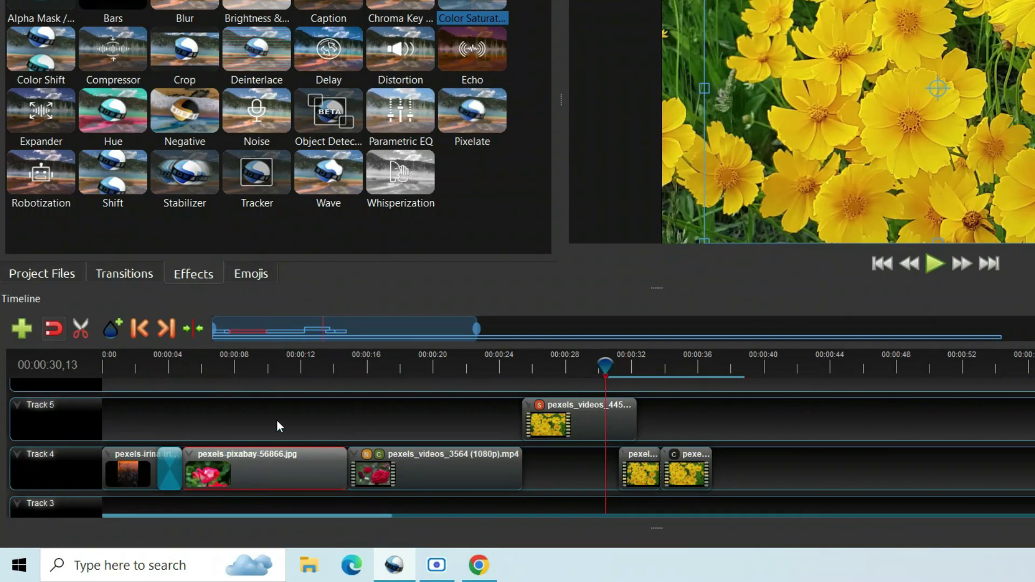
# Remove the Negative and Caption effects from the pexels_videos_3564 (1080p).mp4 clip and play it from about 21 seconds
pyautogui.click(254, 388)
pyautogui.click(387, 451)
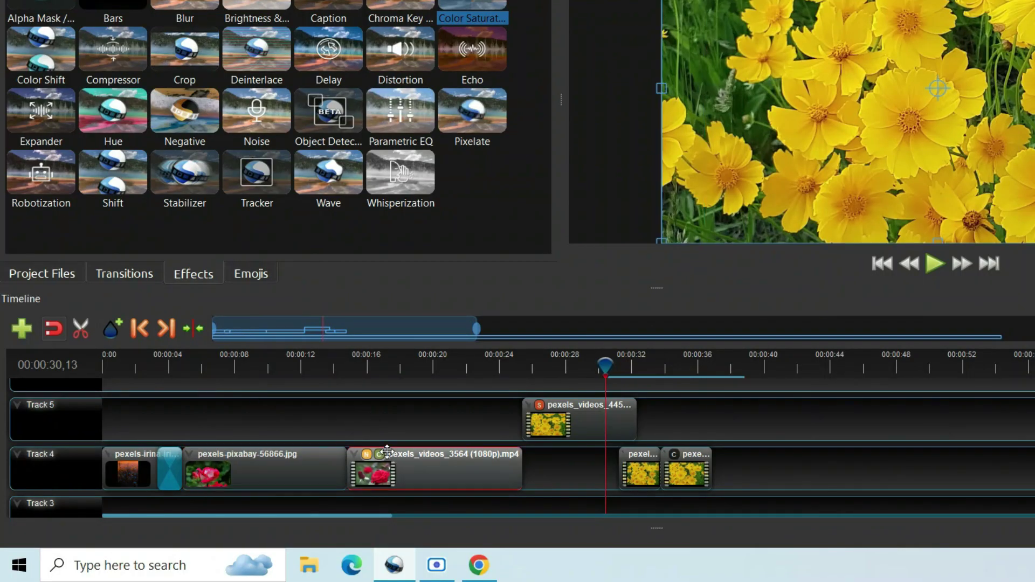
pyautogui.click(384, 485)
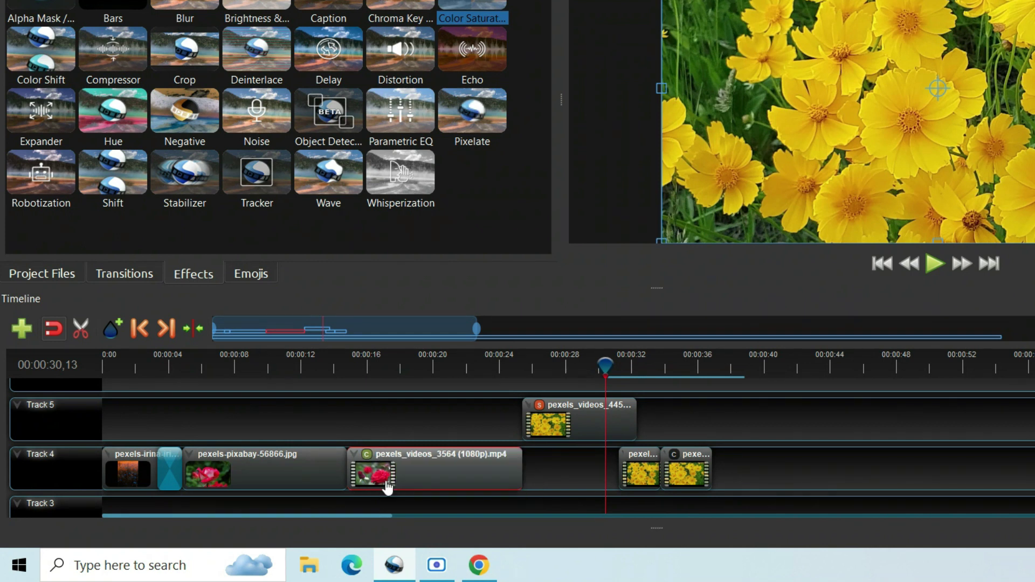
pyautogui.click(369, 456)
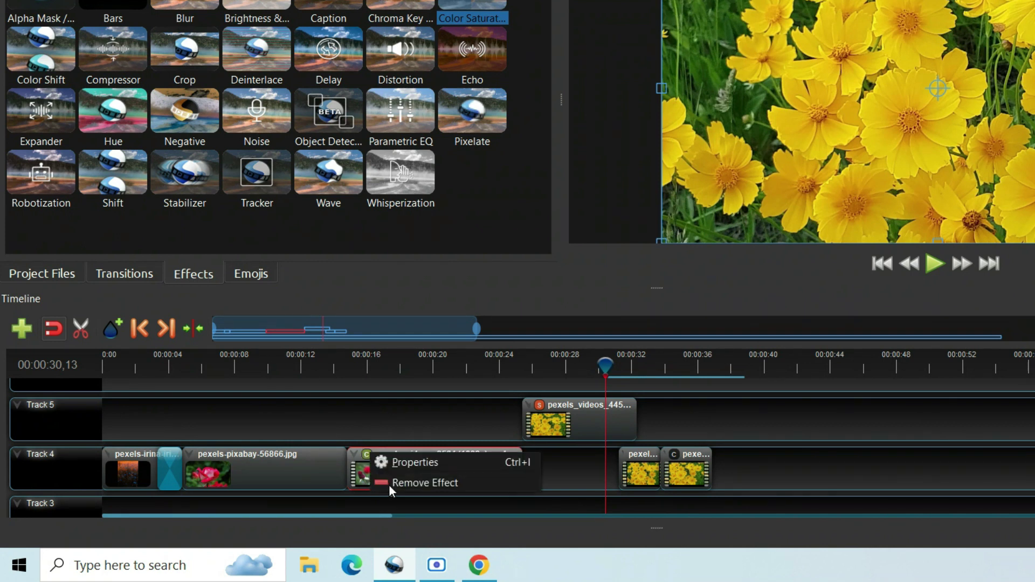
pyautogui.click(415, 483)
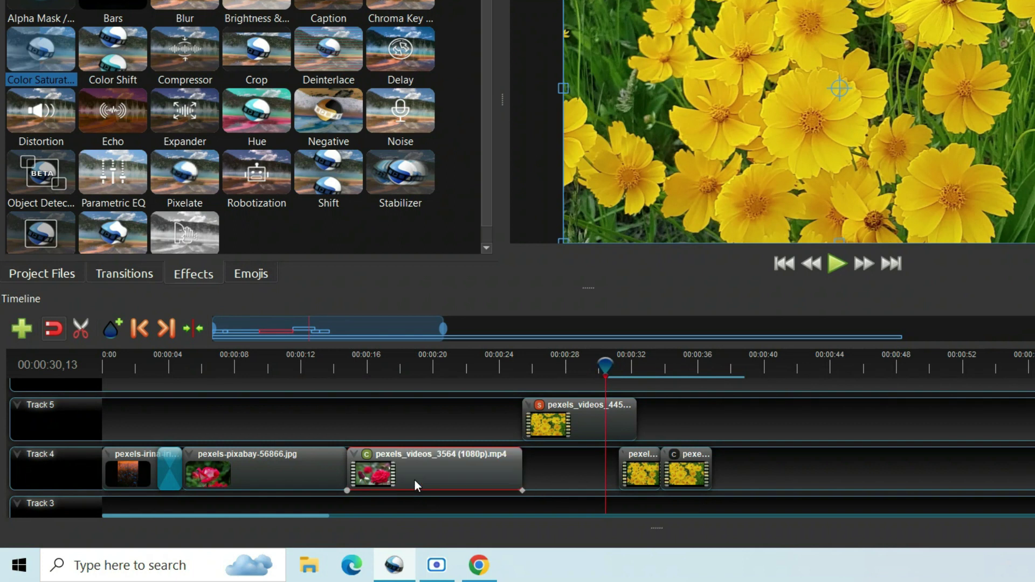
pyautogui.click(450, 364)
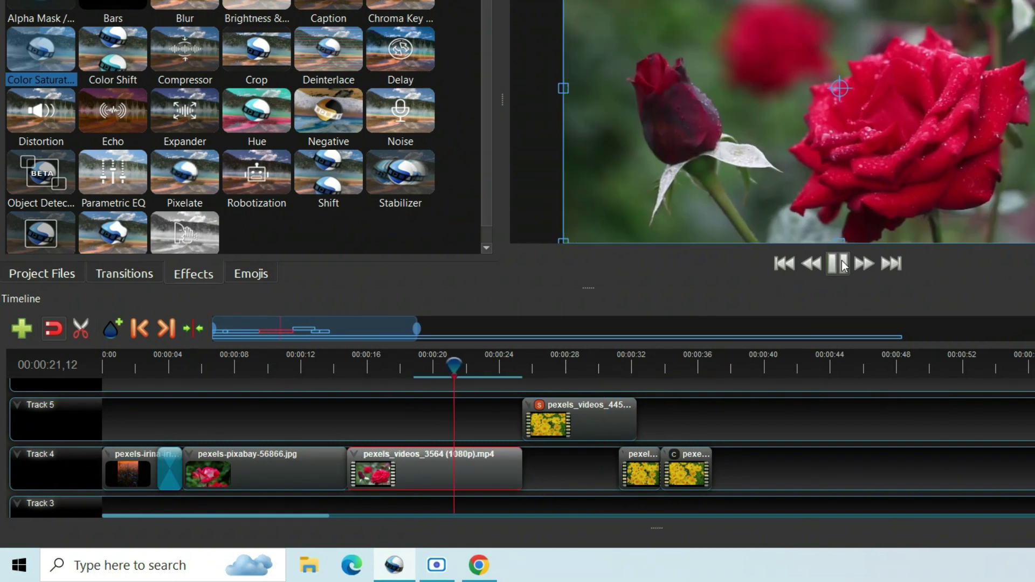
pyautogui.click(837, 263)
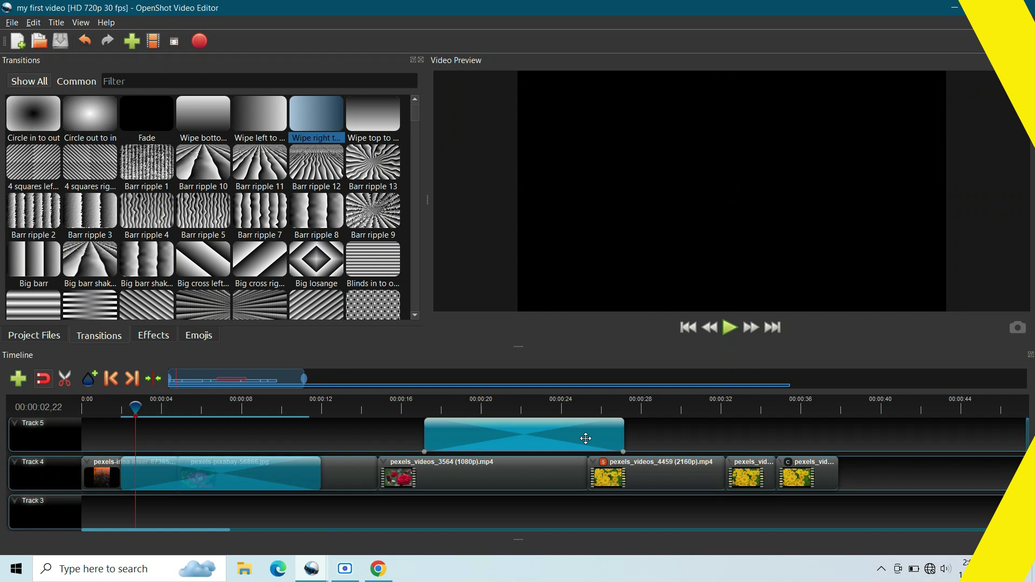
# Delete the transition on Track 5 and the transition overlapping the first two clips on Track 4
pyautogui.press('Delete')
pyautogui.click(307, 471)
pyautogui.press('Delete')
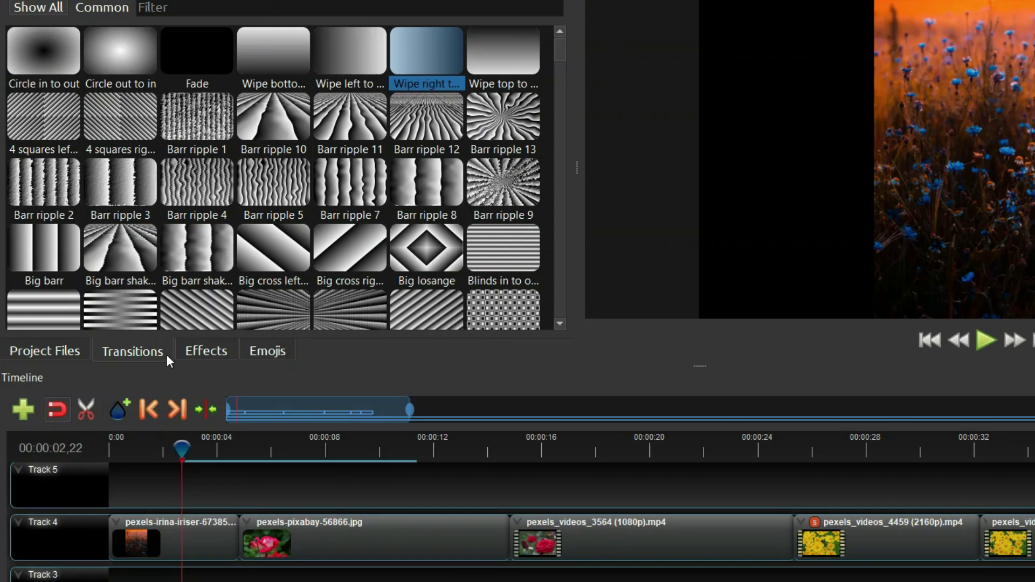
# Review the common transitions and return to the full list of available transitions
pyautogui.click(204, 350)
pyautogui.click(149, 350)
pyautogui.click(86, 7)
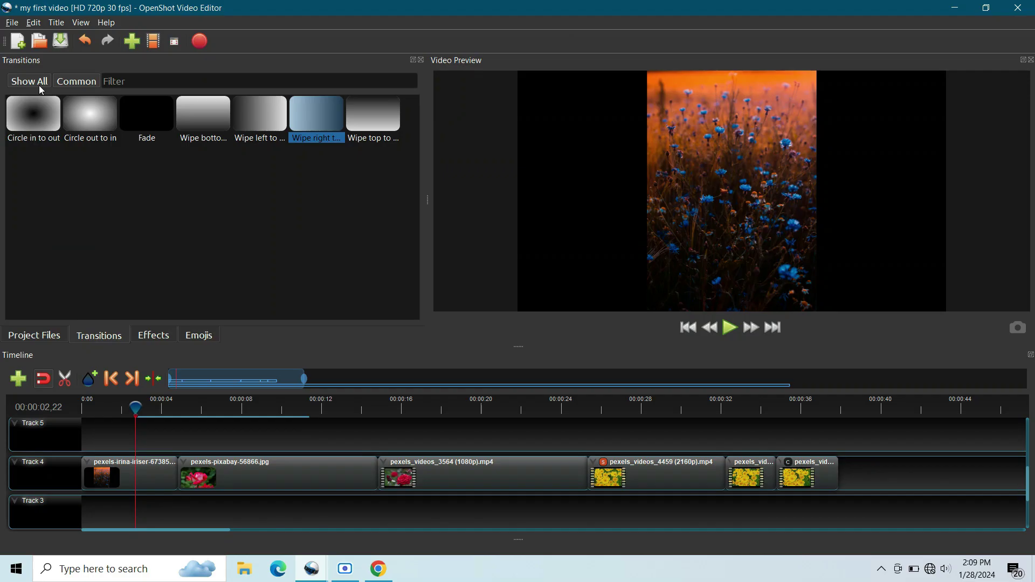
pyautogui.click(41, 87)
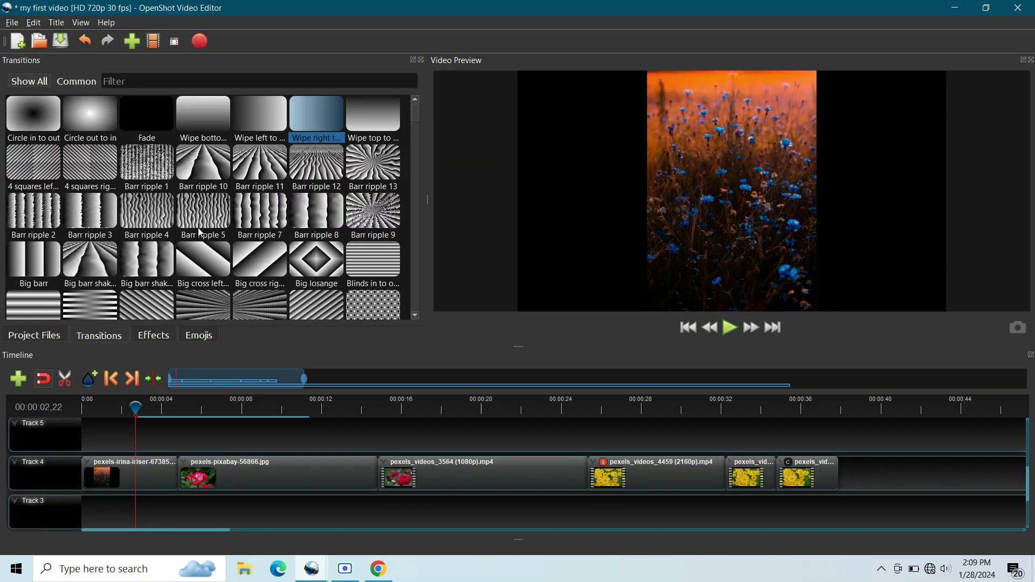
# Browse the transitions, add Board 6 across the first two clips on Track 4, and play through it
pyautogui.scroll(-5, 199, 232)
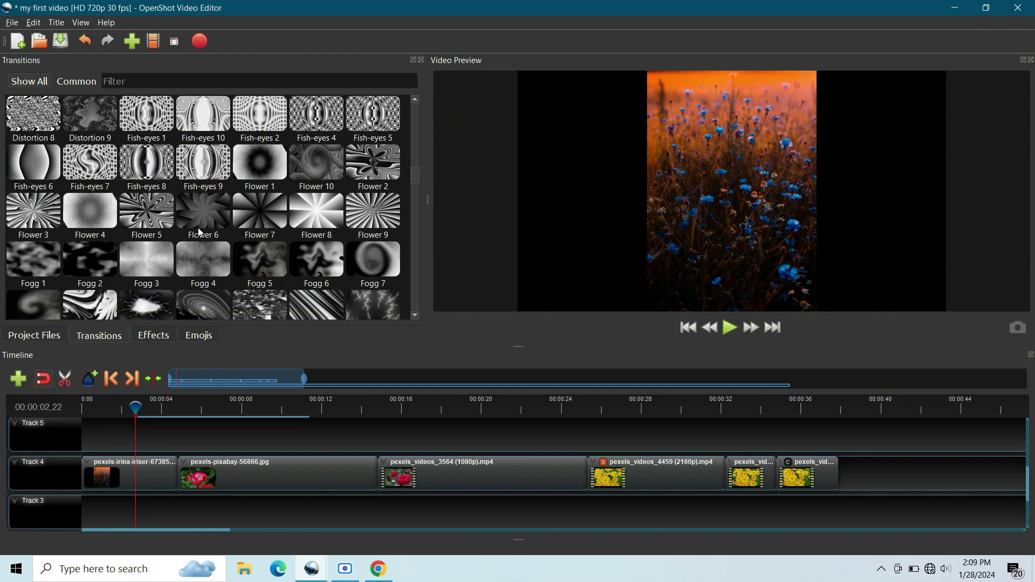
pyautogui.scroll(-8, 200, 232)
pyautogui.scroll(8, 199, 232)
pyautogui.scroll(5, 200, 232)
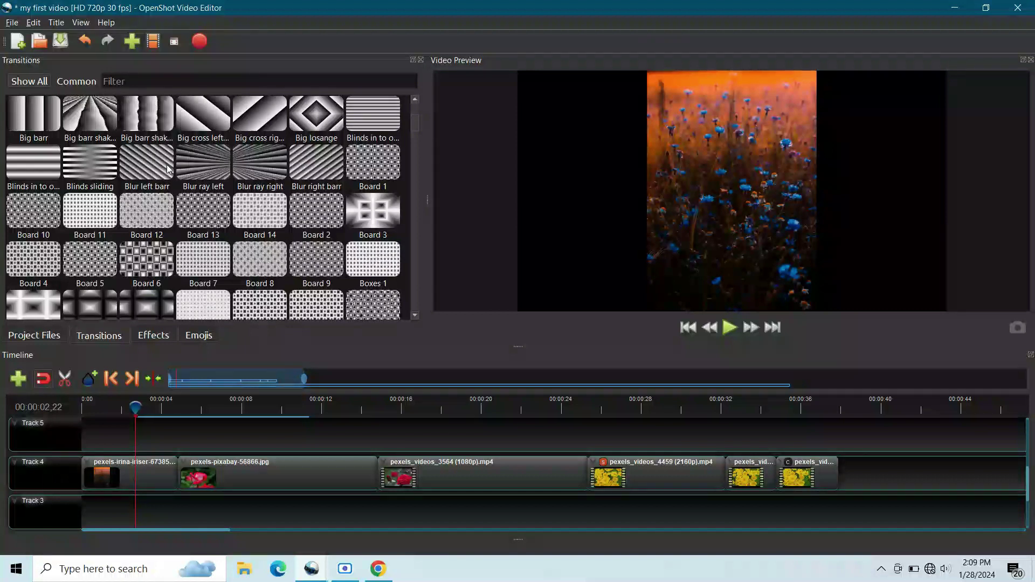
pyautogui.moveTo(155, 259); pyautogui.dragTo(135, 472)
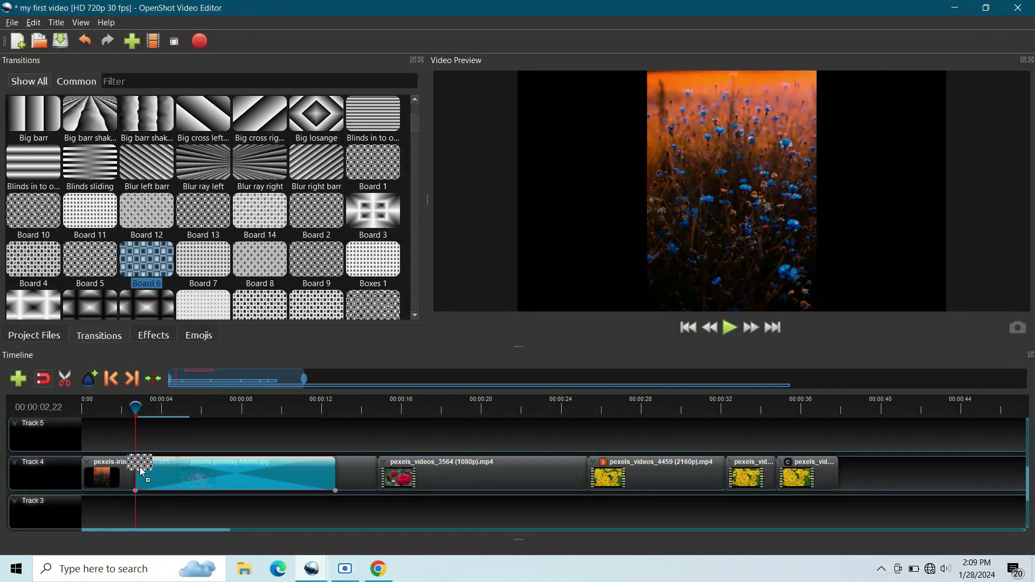
pyautogui.scroll(-3, 298, 254)
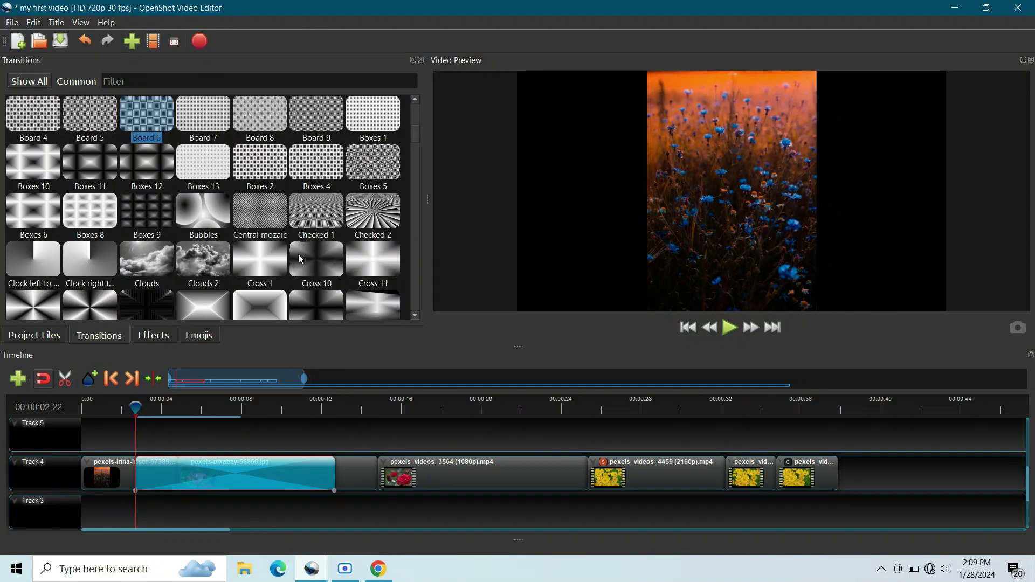
pyautogui.scroll(6, 155, 218)
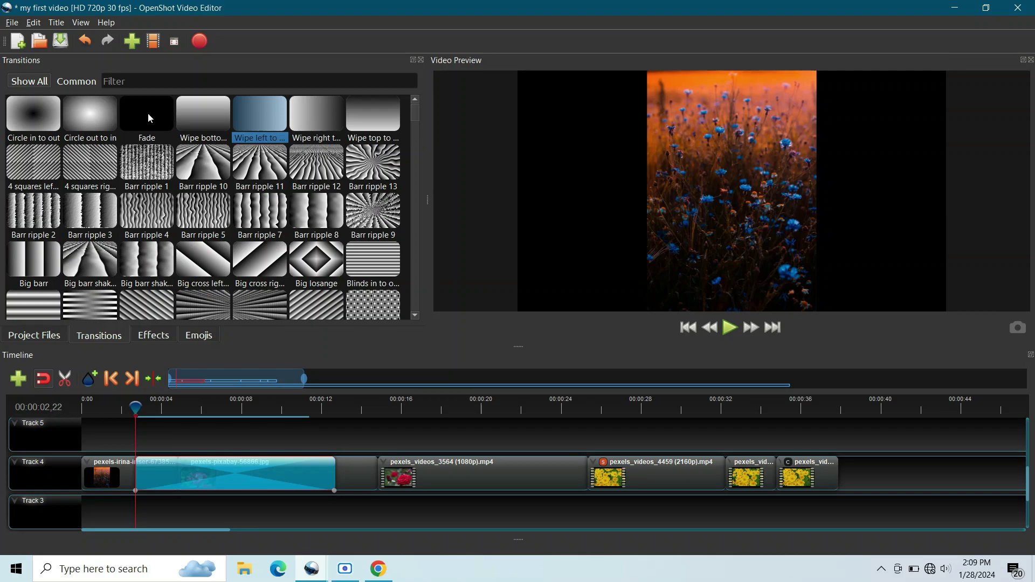
pyautogui.click(730, 327)
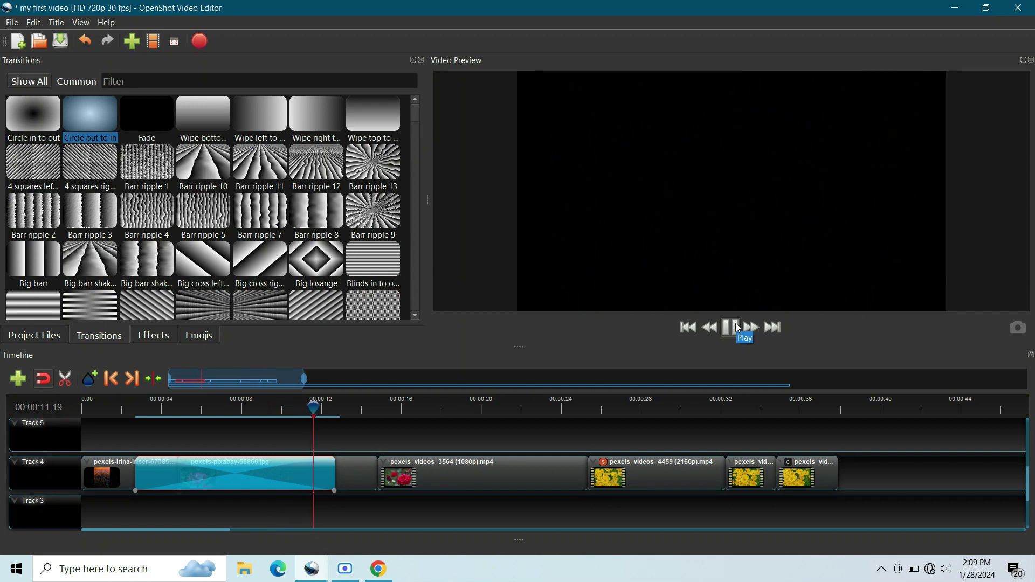
pyautogui.click(738, 328)
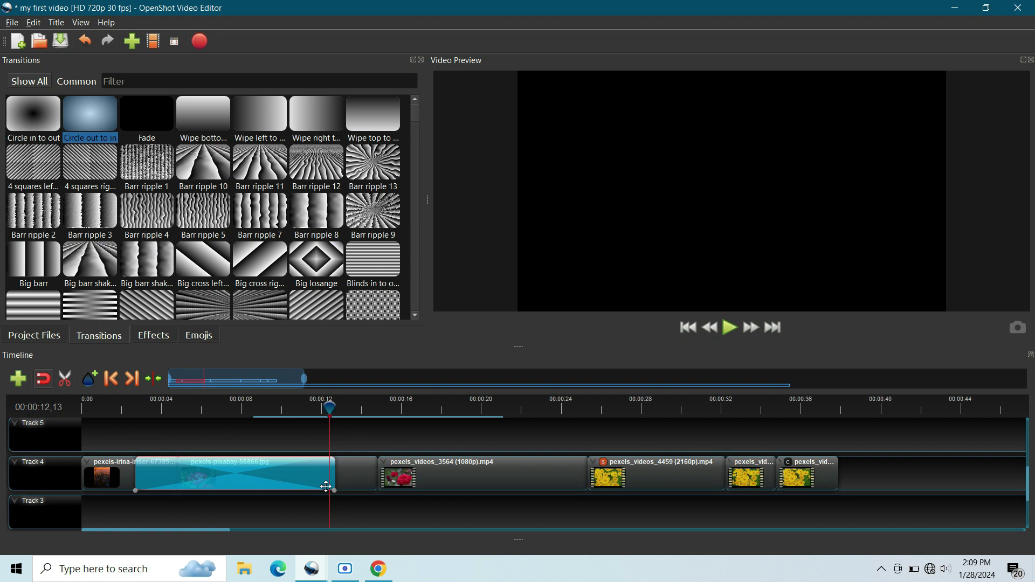
# Shorten the transition so it covers only the end of the pexels-pixabay-56866.jpg clip and play across it
pyautogui.moveTo(335, 472)
pyautogui.mouseDown()
pyautogui.moveTo(134, 472)
pyautogui.moveTo(339, 471)
pyautogui.mouseUp()
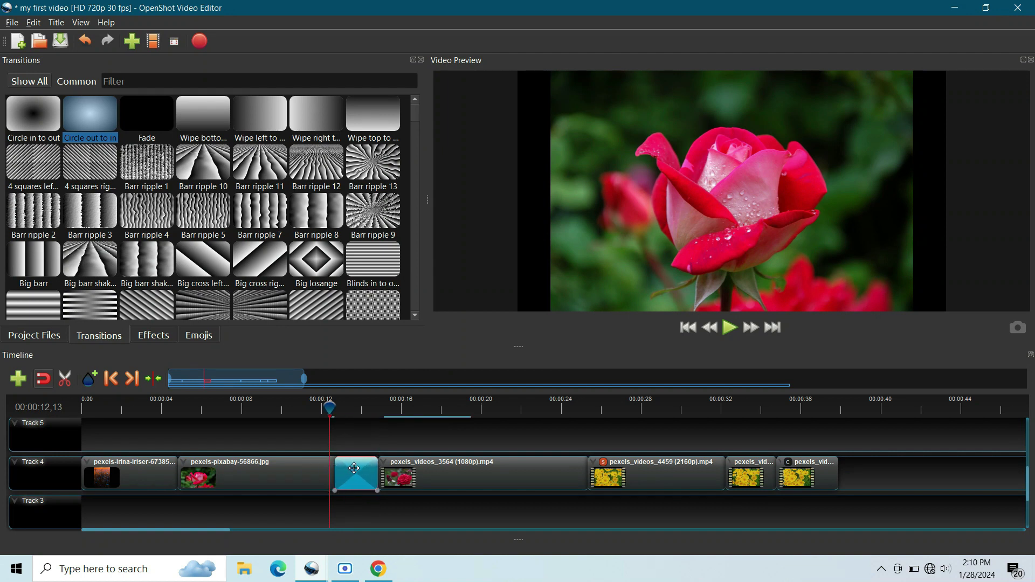
pyautogui.click(730, 328)
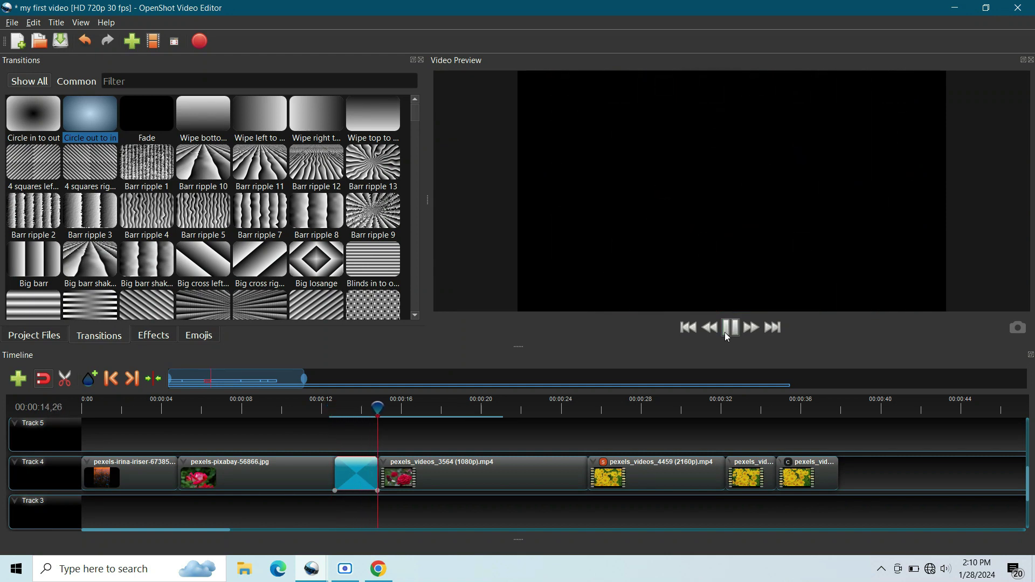
pyautogui.click(730, 328)
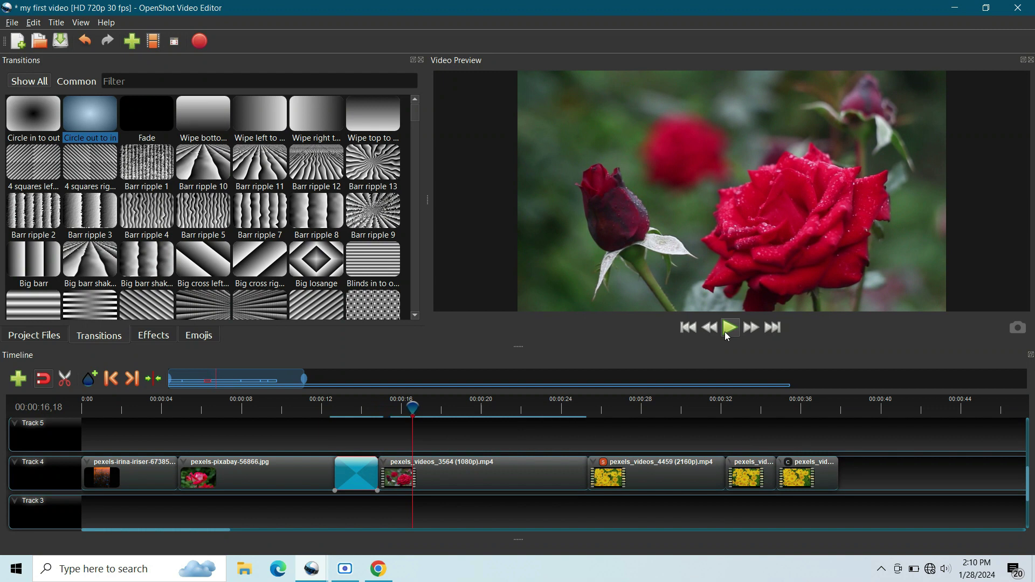
# Add a Big losange transition over the end of the pexels_videos_3564 (1080p).mp4 clip and play it
pyautogui.moveTo(301, 264); pyautogui.dragTo(420, 462)
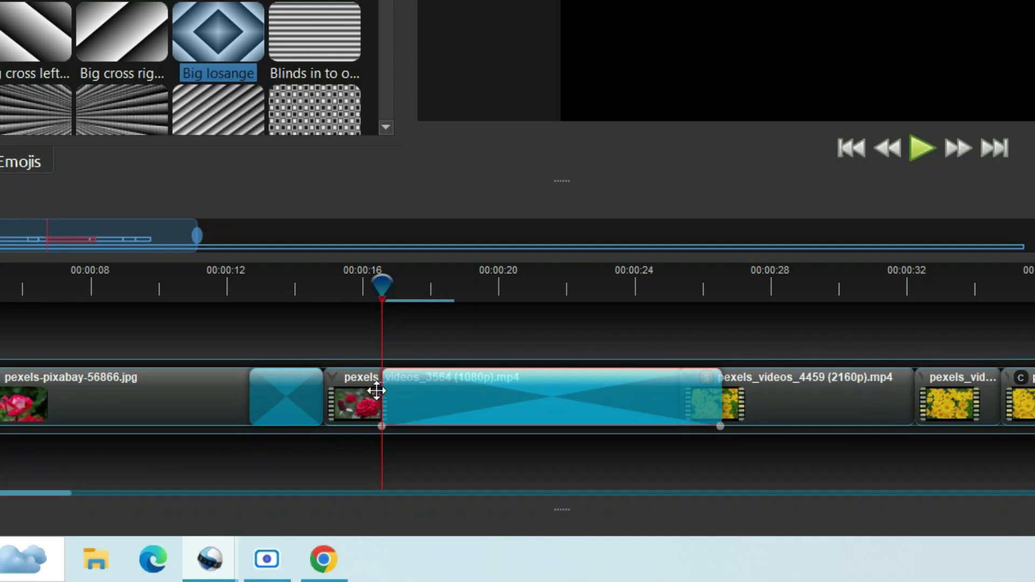
pyautogui.moveTo(376, 390); pyautogui.dragTo(631, 389)
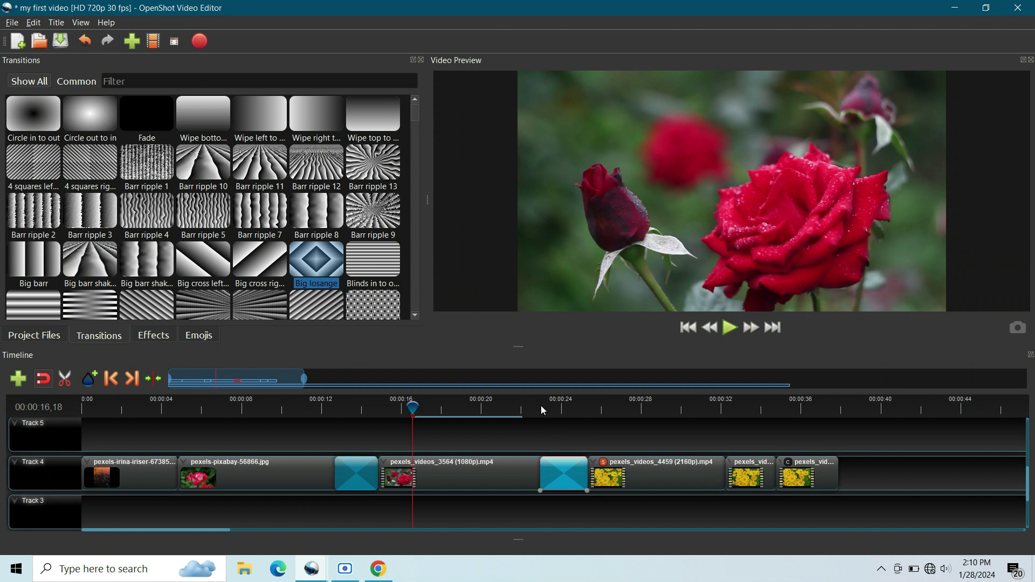
pyautogui.click(542, 411)
pyautogui.click(727, 329)
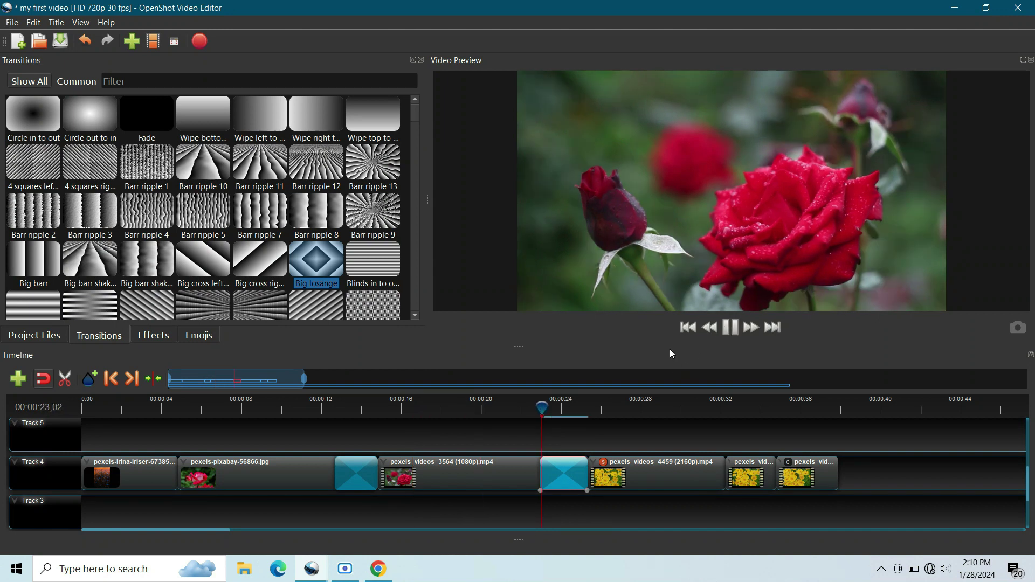
pyautogui.press('space')
pyautogui.click(497, 404)
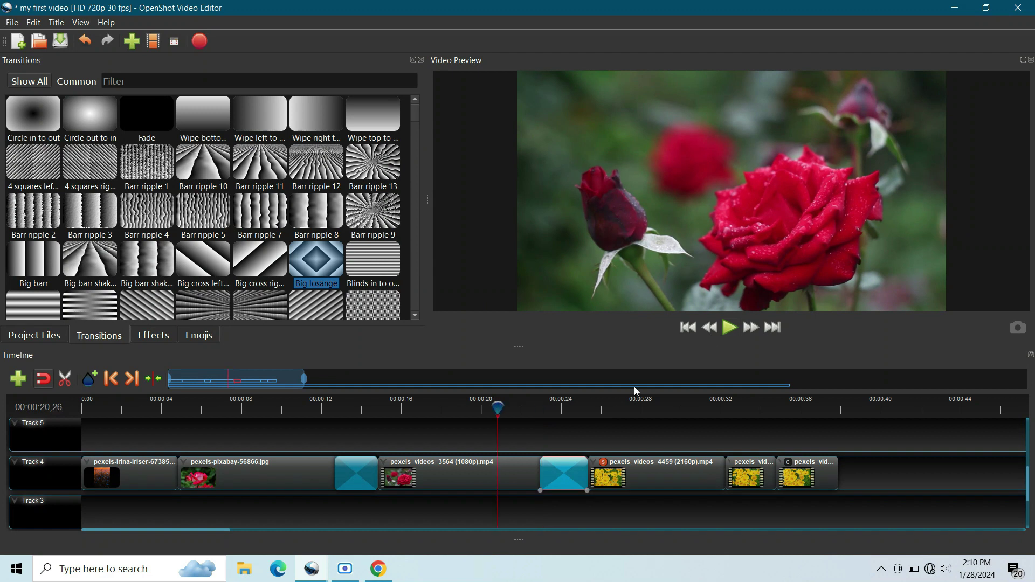
pyautogui.click(727, 336)
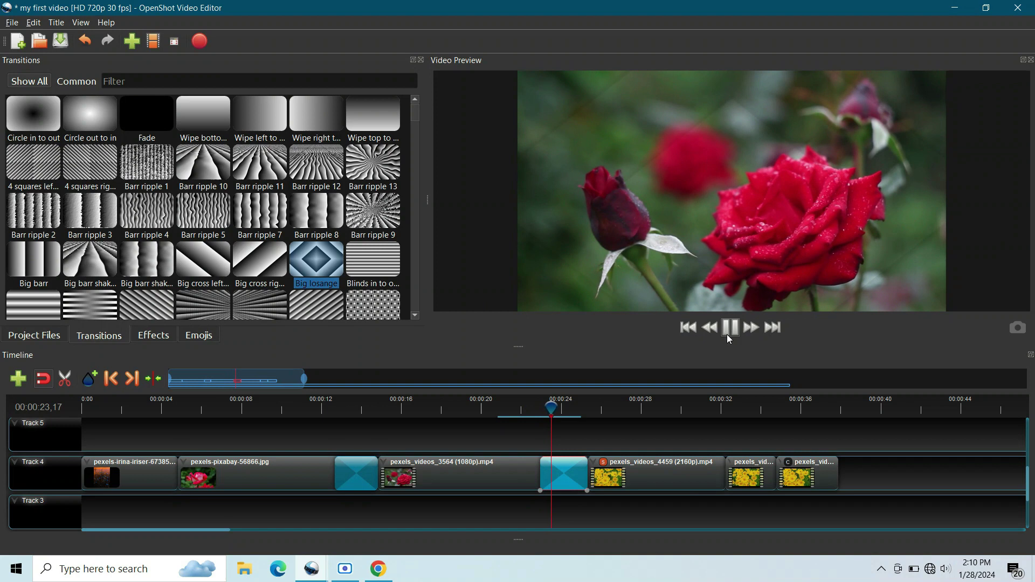
pyautogui.click(727, 327)
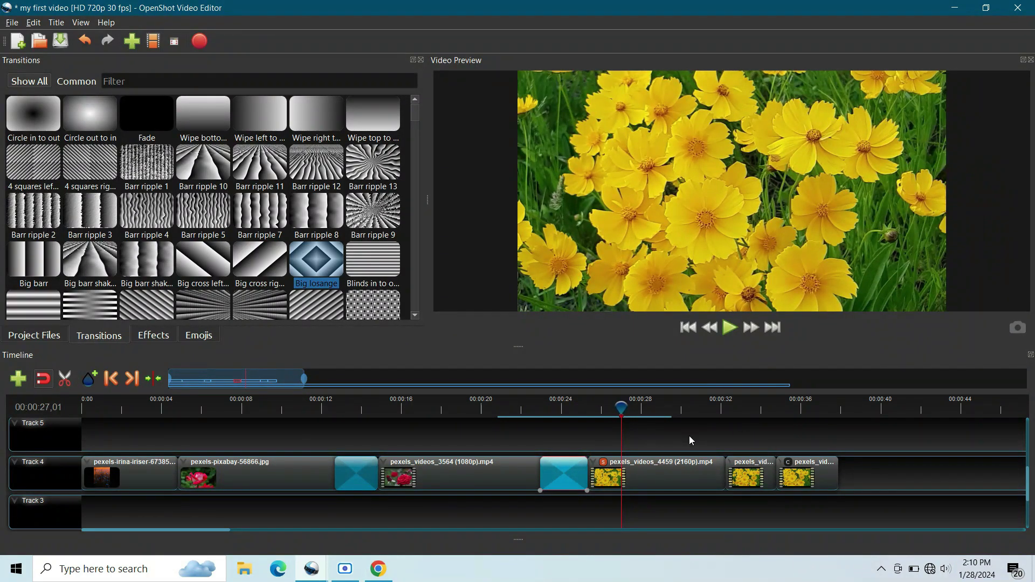
# Remove the transition at the end of the pexels_videos_3564 (1080p).mp4 clip
pyautogui.rightClick(565, 473)
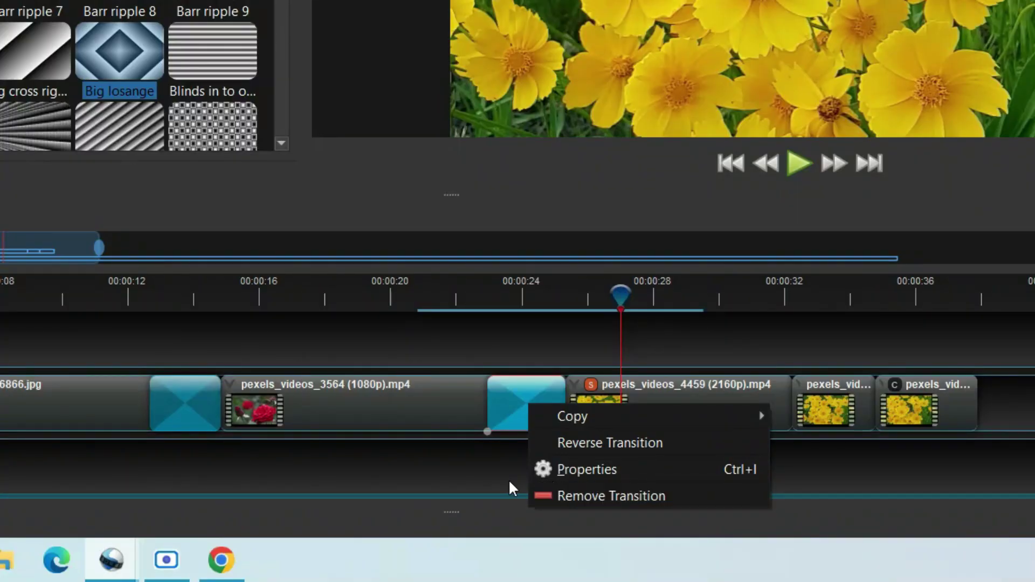
pyautogui.click(571, 495)
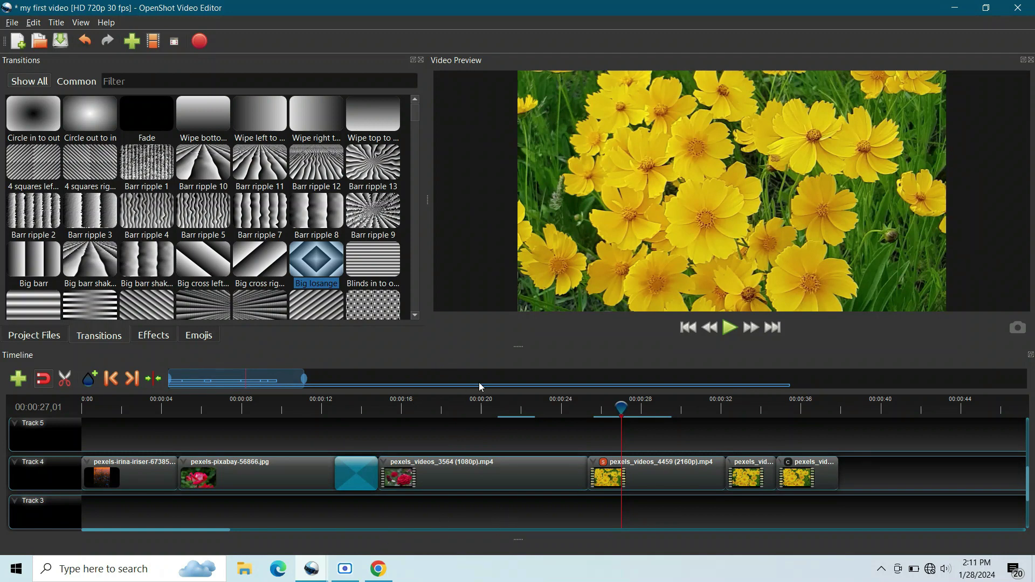
# Start a new title, look through several templates, and choose the Bar 1 template
pyautogui.click(57, 23)
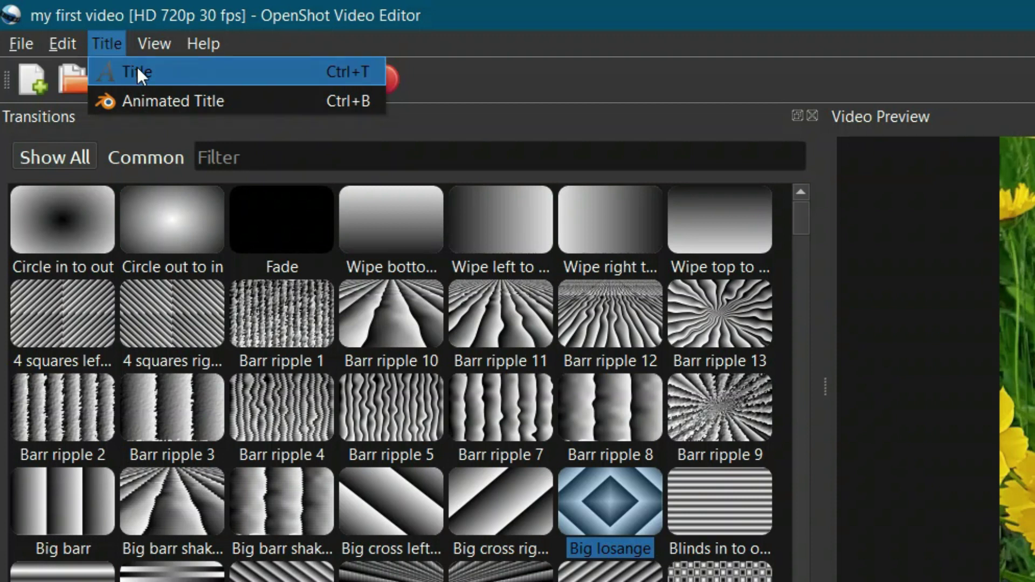
pyautogui.click(333, 67)
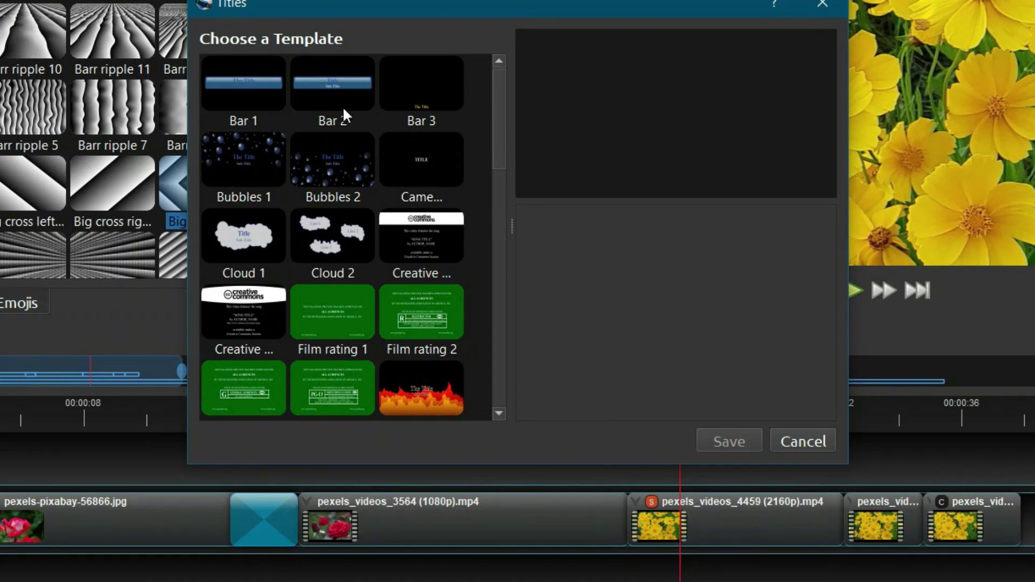
pyautogui.click(422, 238)
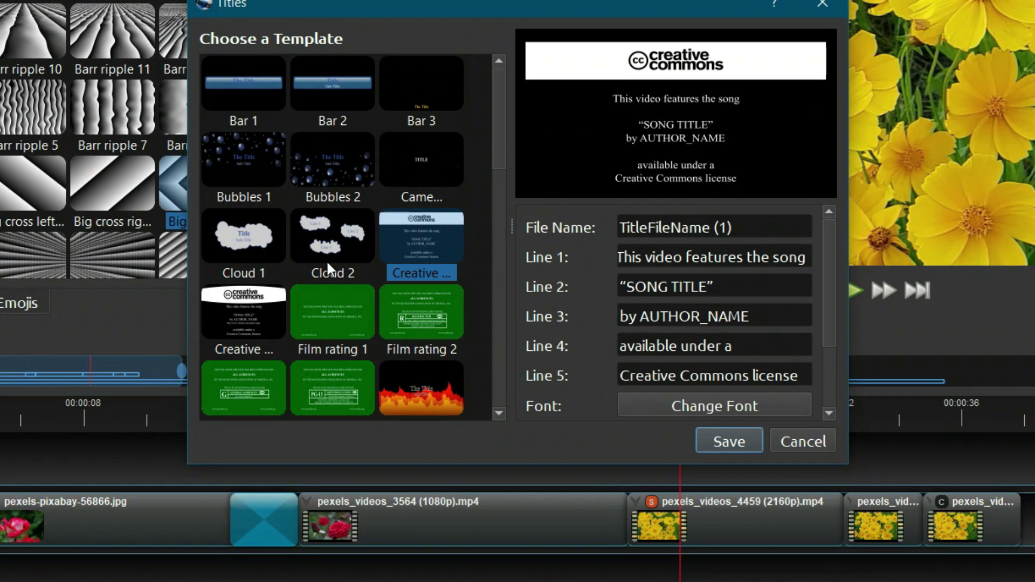
pyautogui.click(314, 248)
pyautogui.click(318, 168)
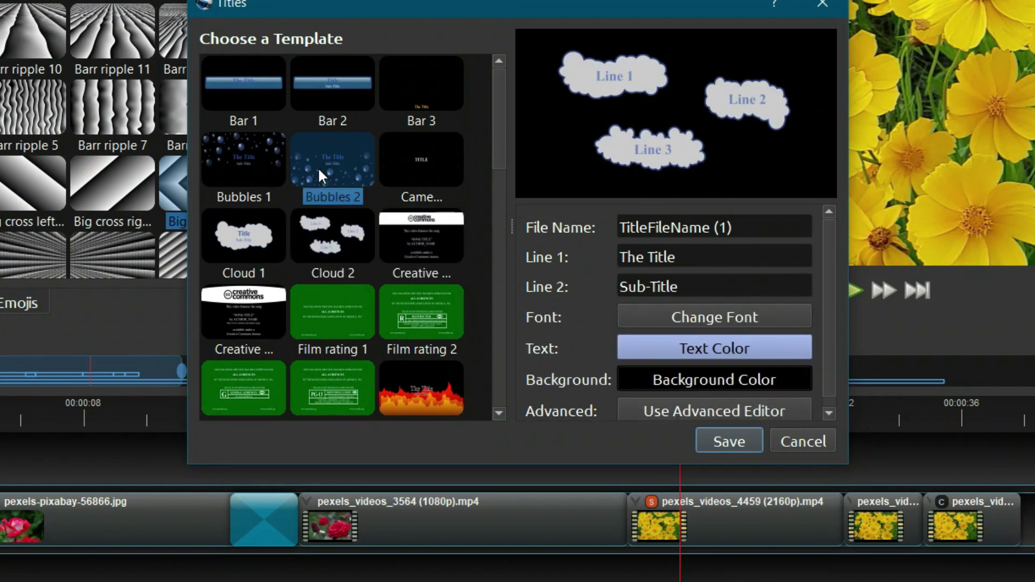
pyautogui.click(254, 94)
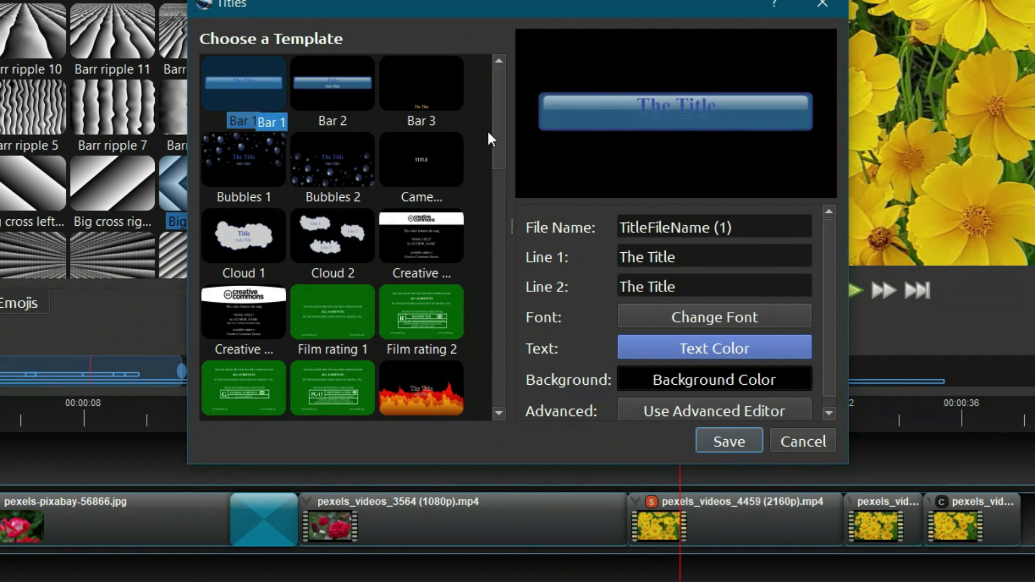
# Set the title's Line 1 to "My video" and Line 2 to "my video"
pyautogui.tripleClick(708, 257)
pyautogui.write('My video')
pyautogui.tripleClick(690, 287)
pyautogui.write('My video')
# Change the title's font to Tw Cen MT Condensed, Bold, size 36
pyautogui.click(714, 317)
pyautogui.click(383, 115)
pyautogui.click(545, 131)
pyautogui.click(661, 133)
pyautogui.click(661, 131)
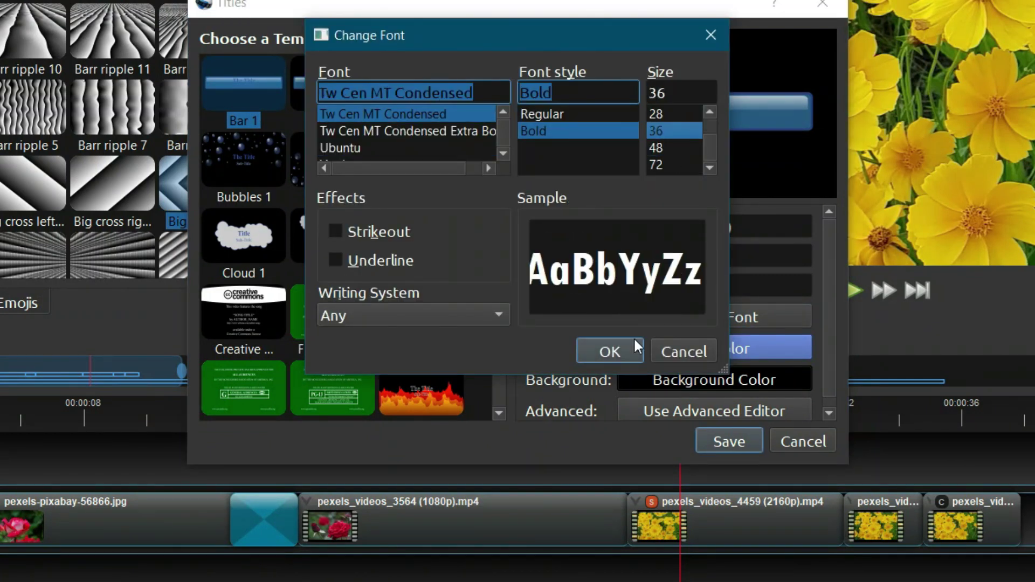
pyautogui.click(620, 351)
# Set the title's text color to red
pyautogui.click(684, 349)
pyautogui.click(610, 421)
pyautogui.click(669, 380)
# Try to open the title in the advanced editor and save the title
pyautogui.click(728, 410)
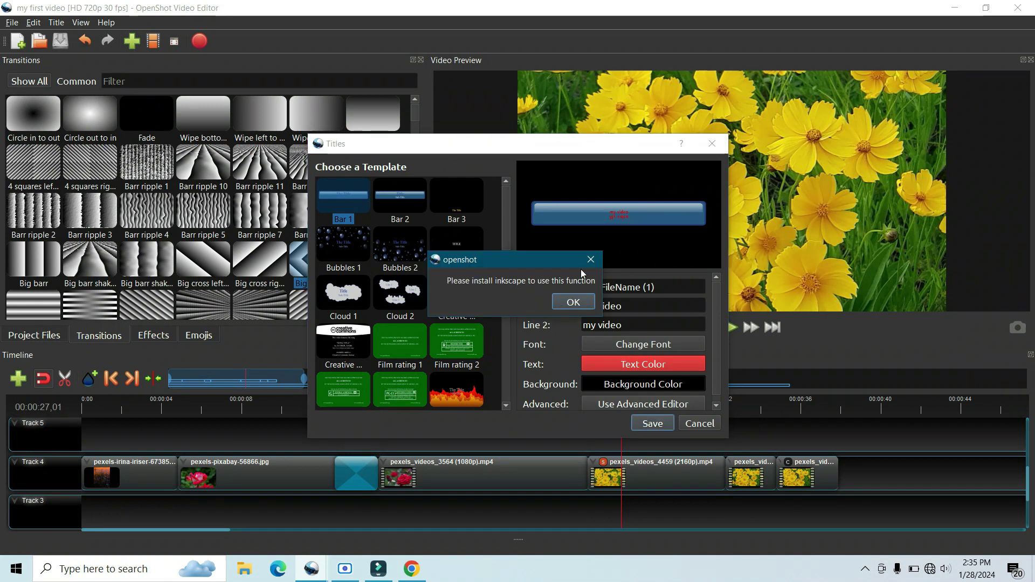
pyautogui.click(573, 300)
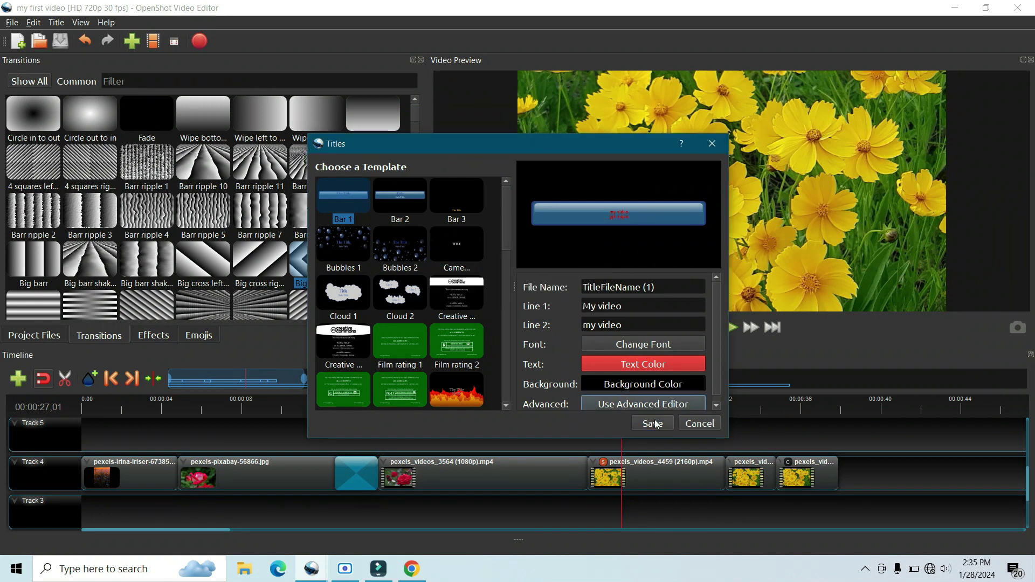
pyautogui.click(729, 441)
# Move the Track 4 clips to start at about 4 seconds and place TitleFileName (1).svg at the start of Track 5
pyautogui.moveTo(869, 500); pyautogui.dragTo(157, 499)
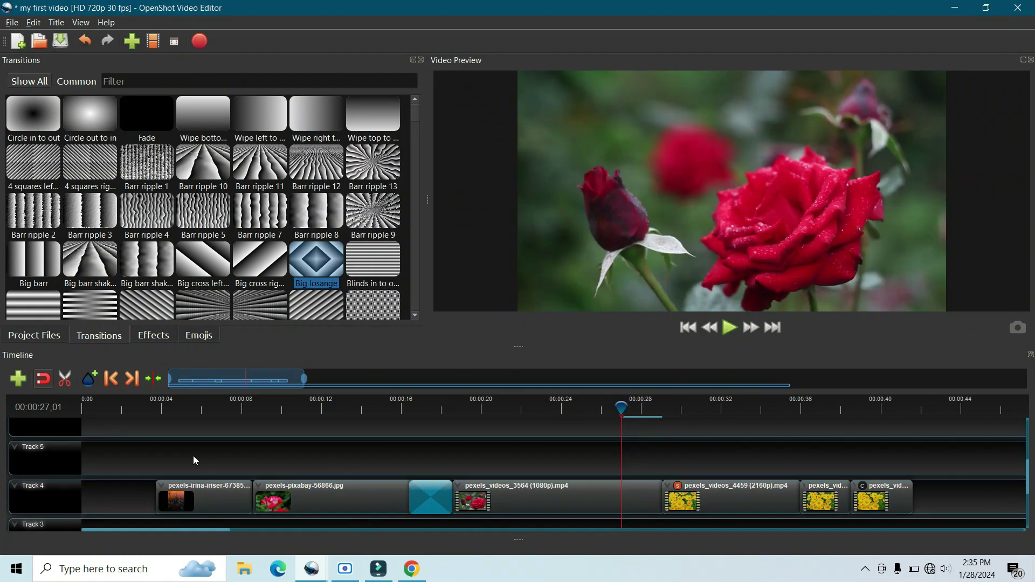
pyautogui.click(42, 336)
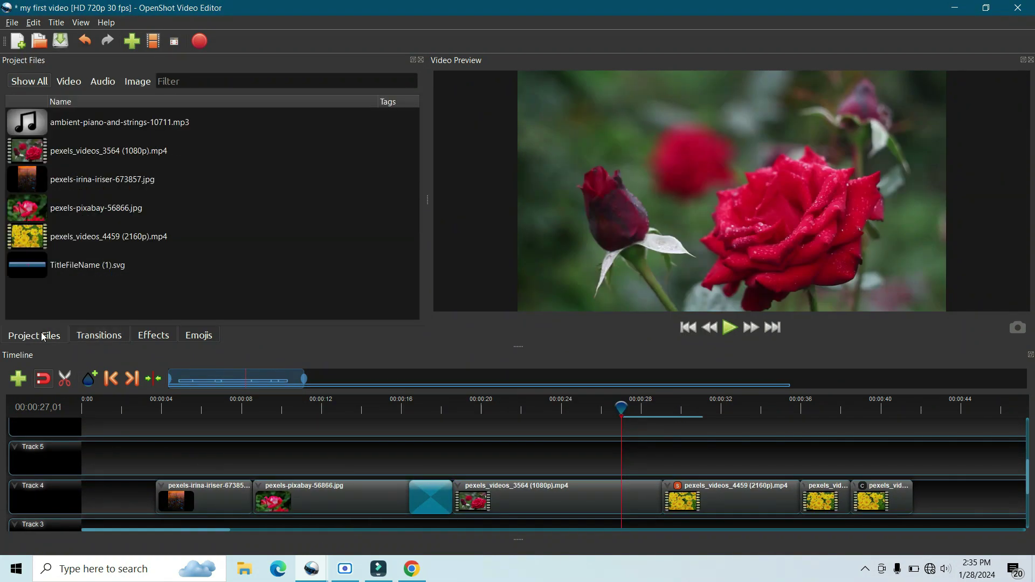
pyautogui.click(99, 271)
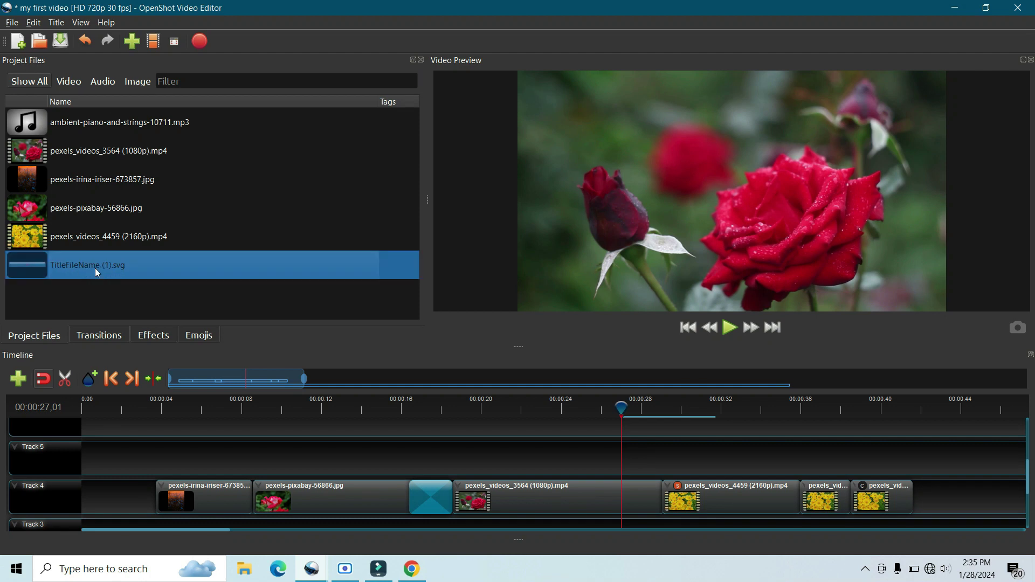
pyautogui.moveTo(109, 266); pyautogui.dragTo(206, 451)
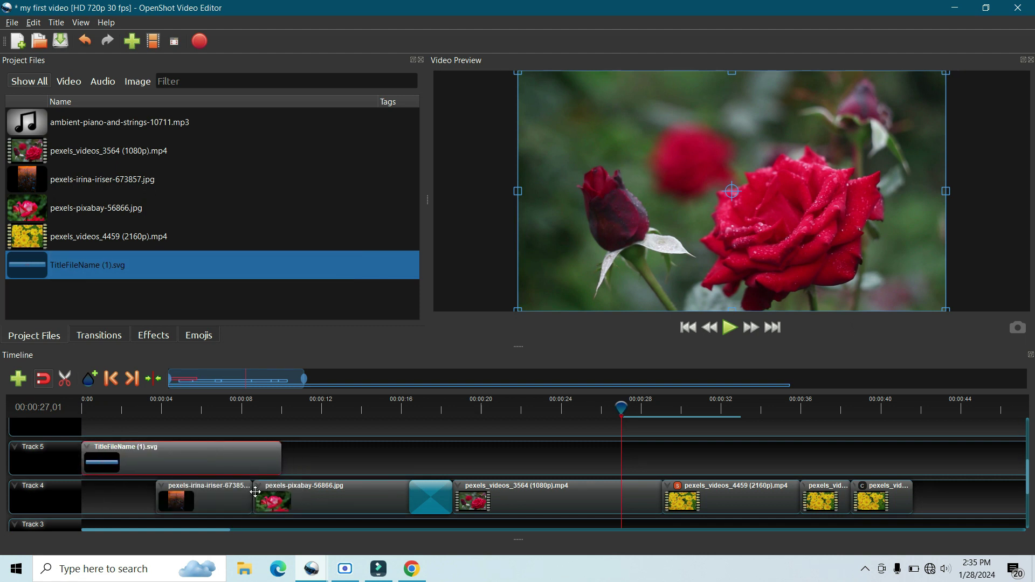
# Move all Track 4 clips together so they start at about 5 seconds
pyautogui.moveTo(236, 492); pyautogui.dragTo(245, 497)
pyautogui.moveTo(230, 497); pyautogui.dragTo(213, 497)
pyautogui.moveTo(128, 496); pyautogui.dragTo(911, 507)
pyautogui.moveTo(180, 501); pyautogui.dragTo(337, 501)
# Shorten the title clip on Track 5 and place a Circle out to in transition over its end
pyautogui.moveTo(236, 459); pyautogui.dragTo(236, 497)
pyautogui.moveTo(367, 499); pyautogui.dragTo(335, 499)
pyautogui.moveTo(431, 492); pyautogui.dragTo(400, 491)
pyautogui.moveTo(712, 496); pyautogui.dragTo(690, 496)
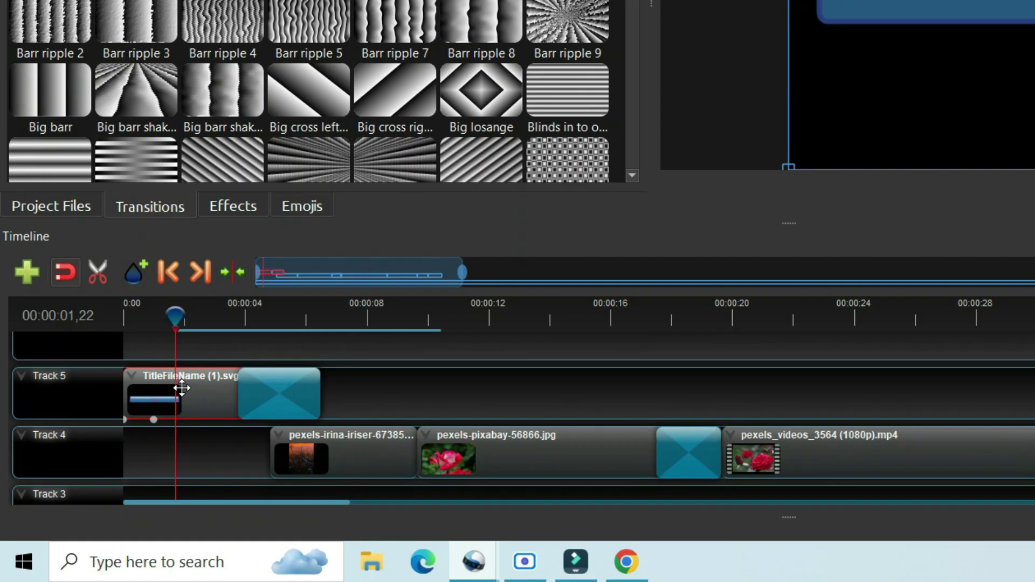
# Apply the Zoom In (75% to 100%) animation to the start of the title clip on Track 5
pyautogui.rightClick(120, 454)
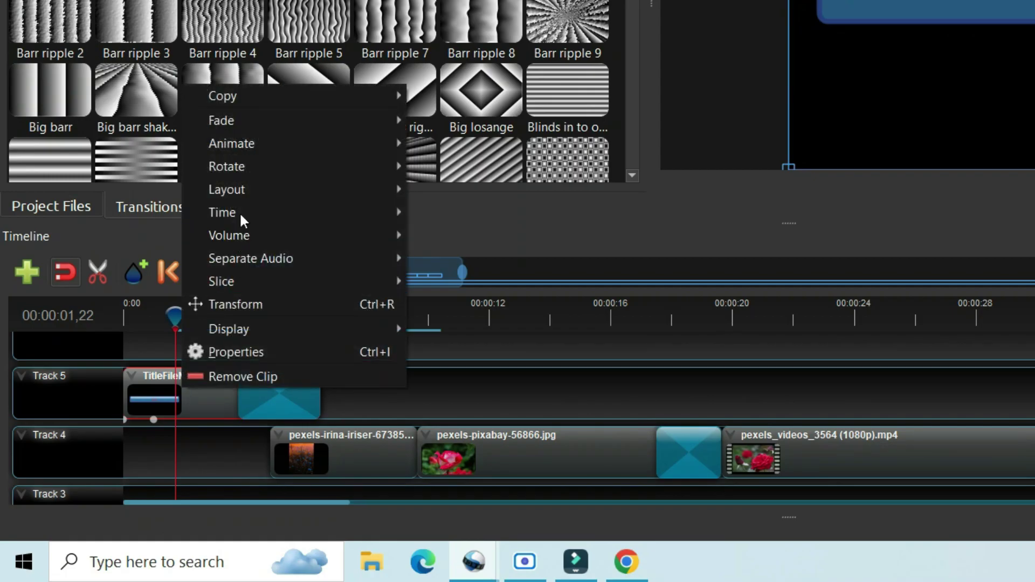
pyautogui.moveTo(266, 144)
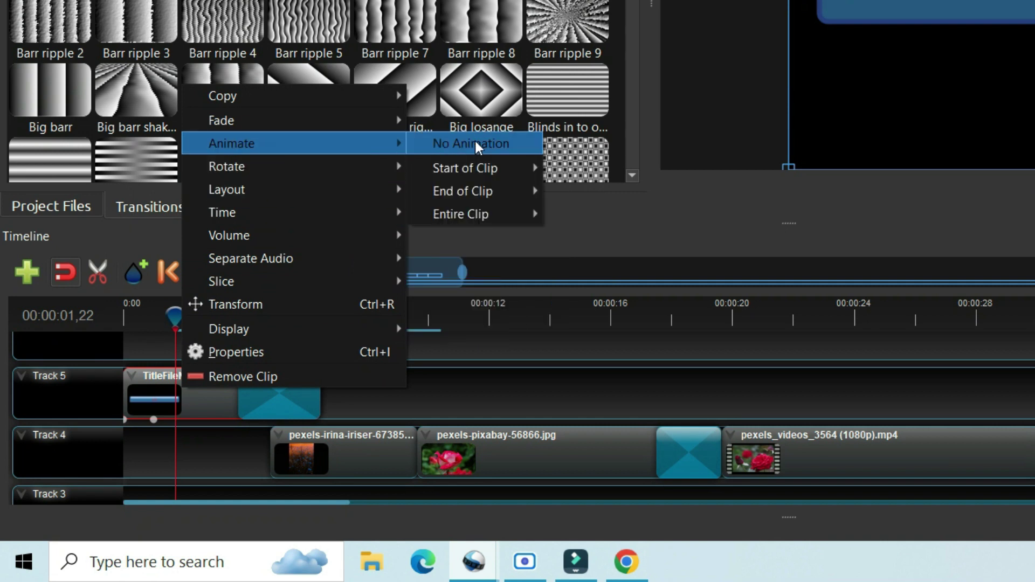
pyautogui.moveTo(518, 167)
pyautogui.moveTo(565, 166)
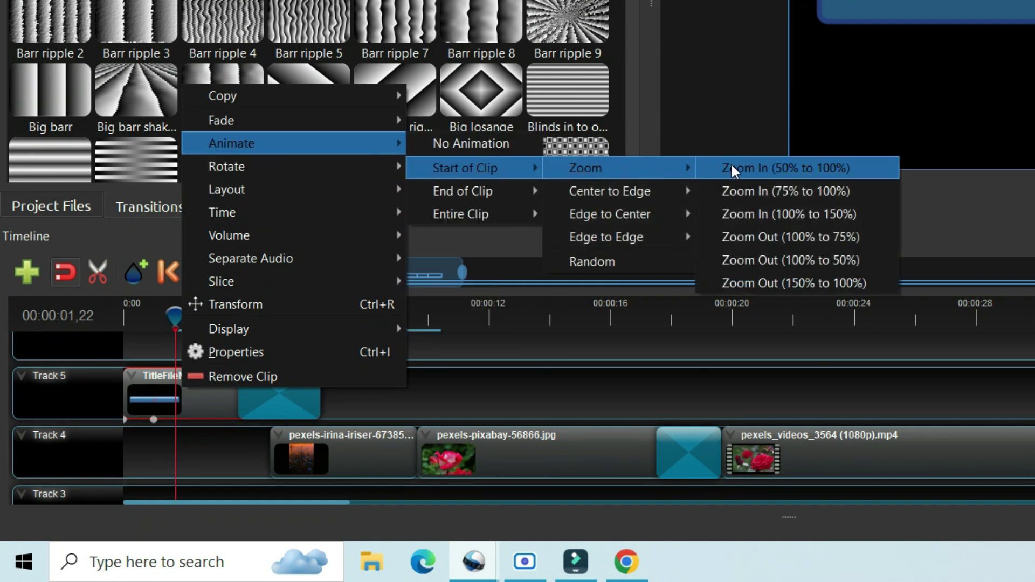
pyautogui.click(751, 186)
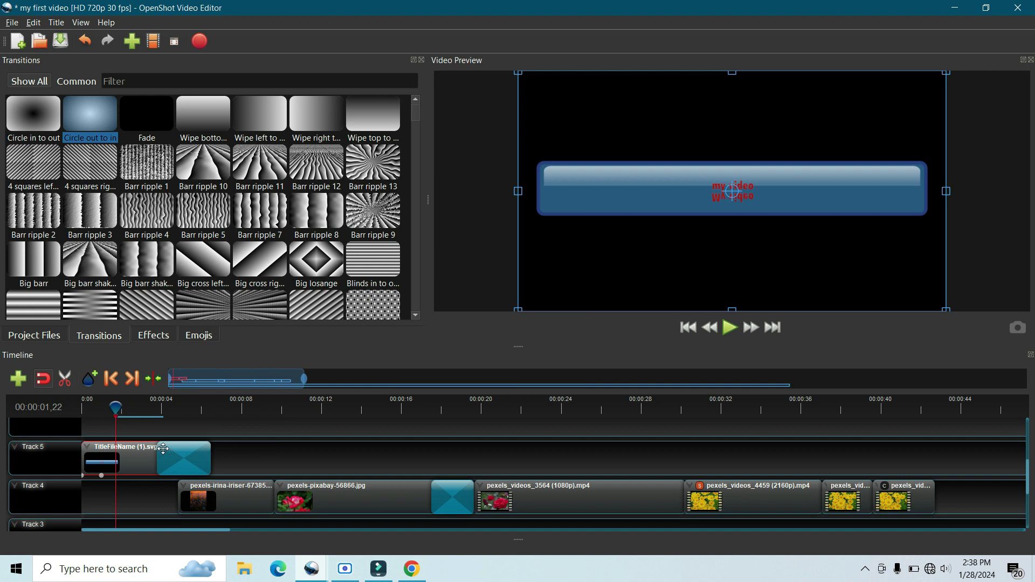
# Preview the title's zoom animation and closing transition from near the start of the timeline until the first Track 4 clip appears
pyautogui.click(88, 422)
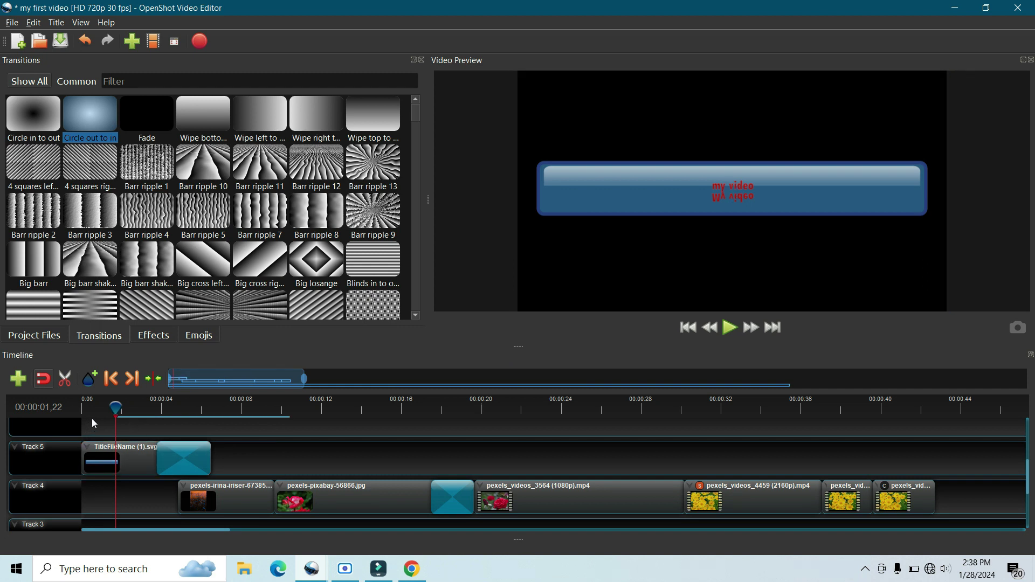
pyautogui.click(90, 409)
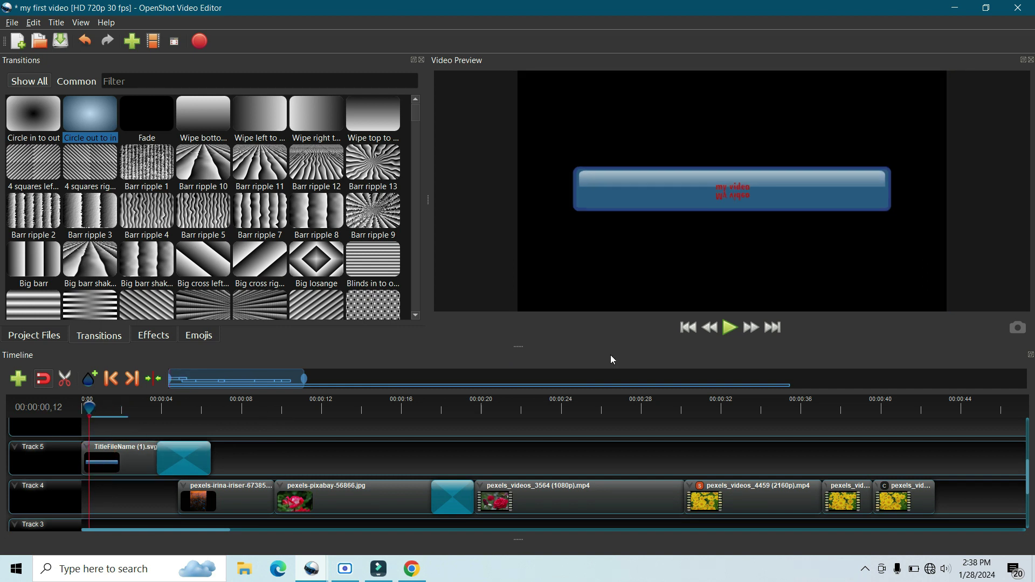
pyautogui.click(725, 329)
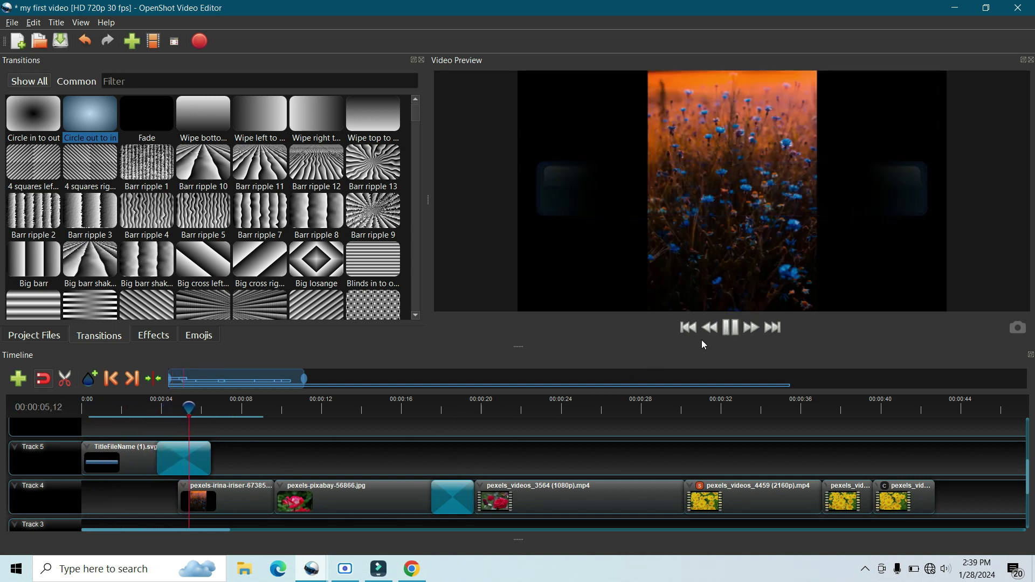
pyautogui.click(730, 329)
# Apply the Zoom Out (100% to 75%) animation to the start of the title clip on Track 5
pyautogui.rightClick(126, 457)
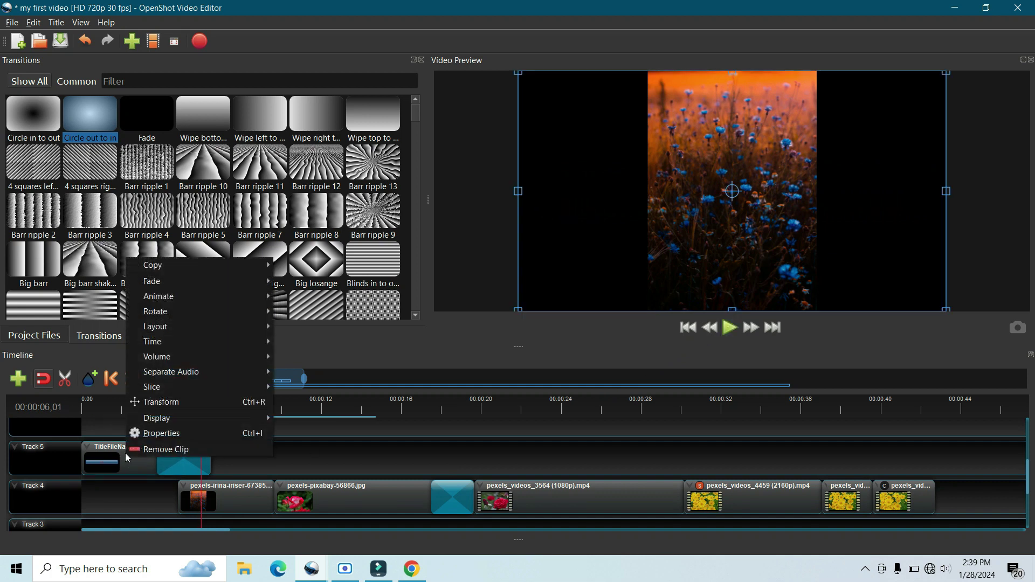
pyautogui.moveTo(209, 296)
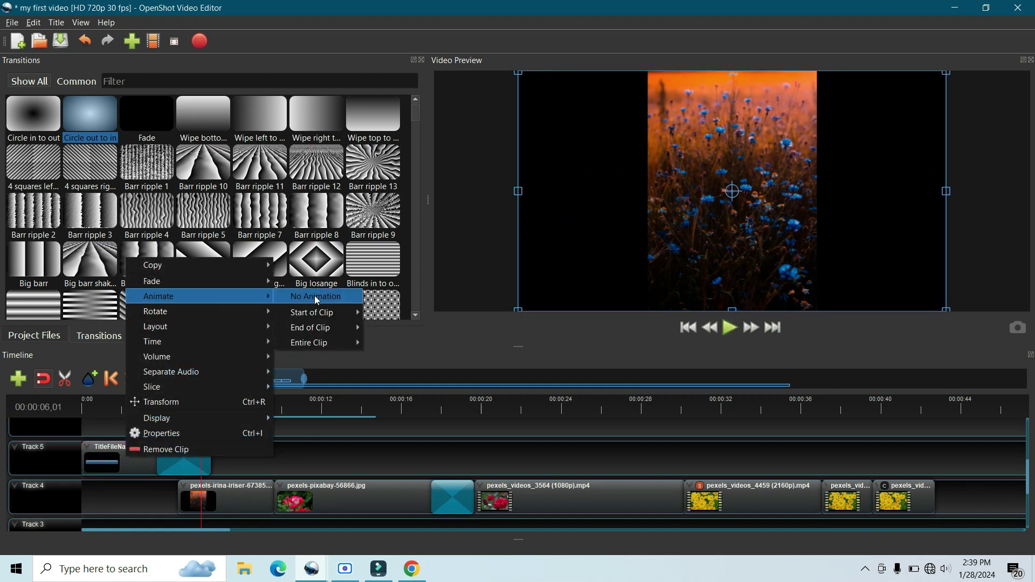
pyautogui.moveTo(319, 312)
pyautogui.moveTo(411, 345)
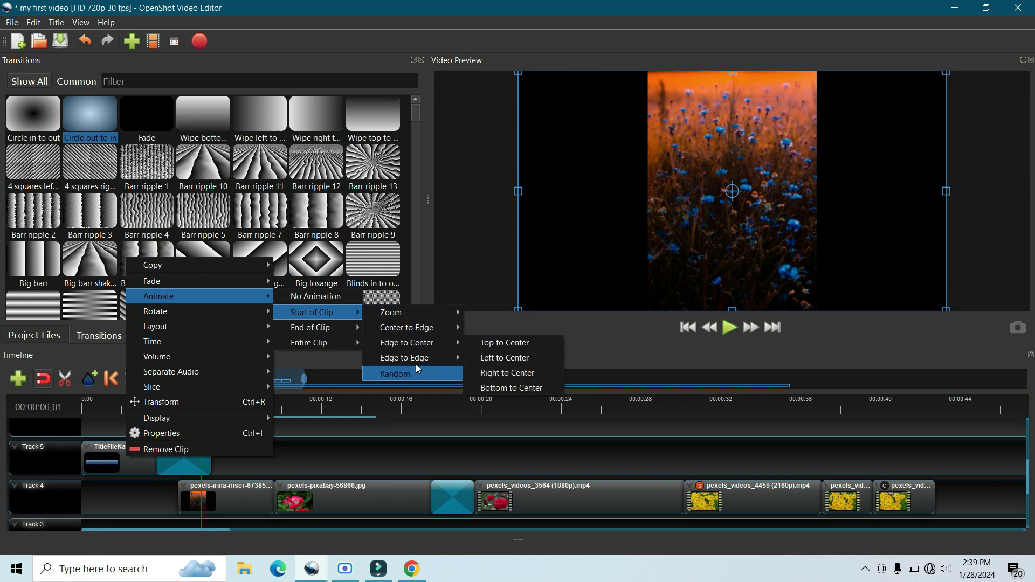
pyautogui.moveTo(410, 313)
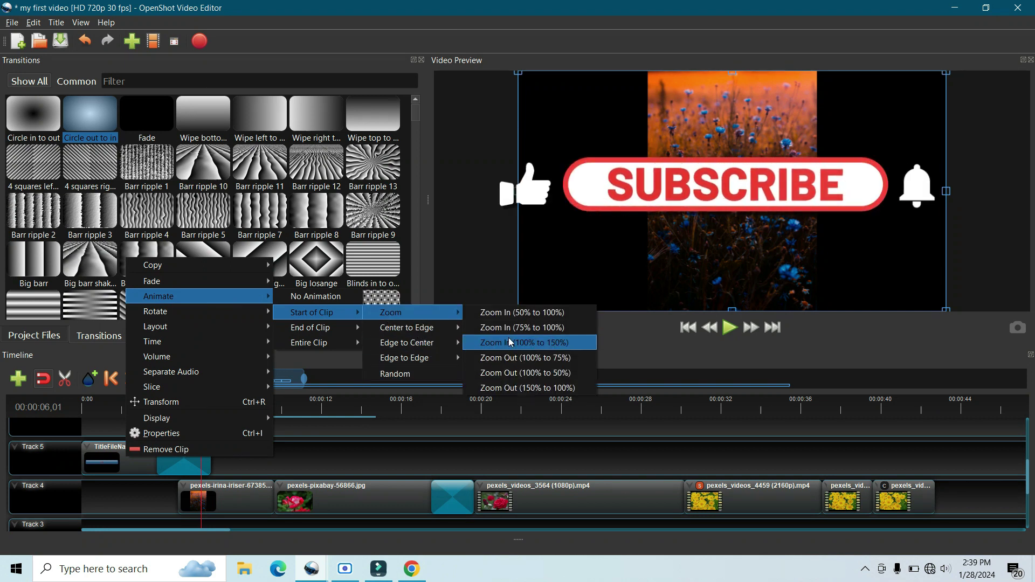
pyautogui.click(512, 357)
# Preview the Track 4 clips, skipping ahead to the rose video and the yellow flower video, with the timeline zoomed out
pyautogui.click(728, 330)
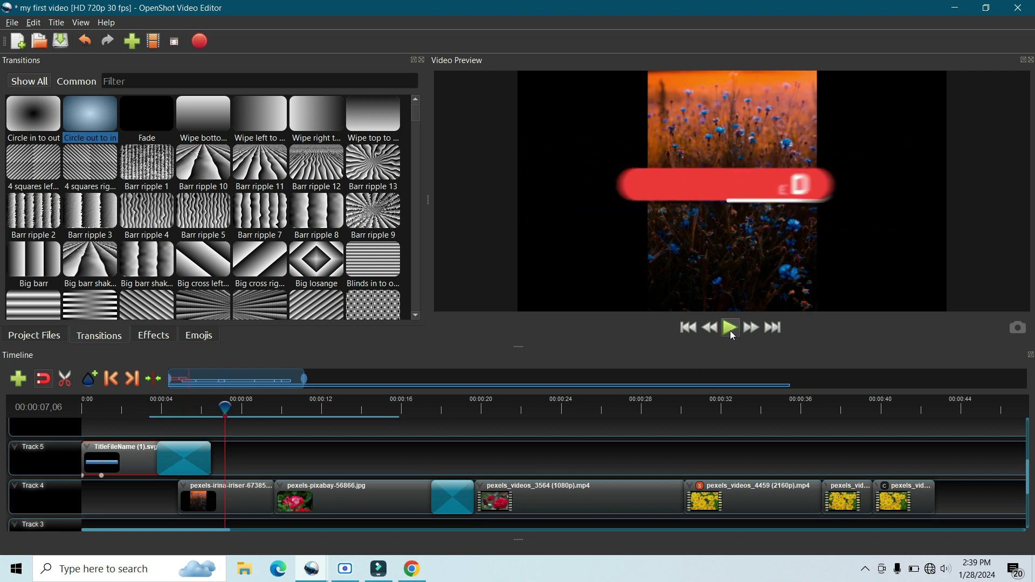
pyautogui.click(727, 341)
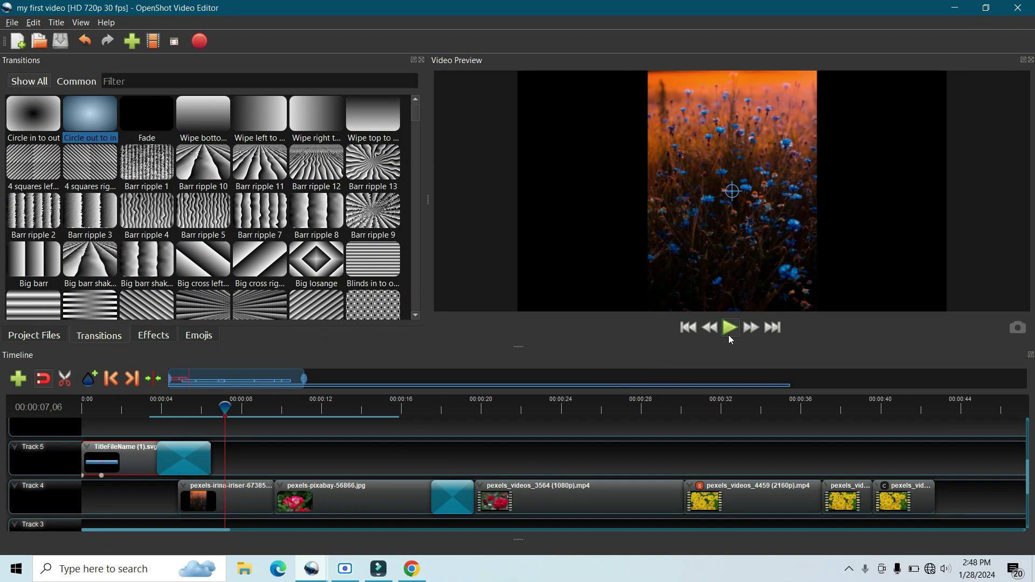
pyautogui.click(729, 334)
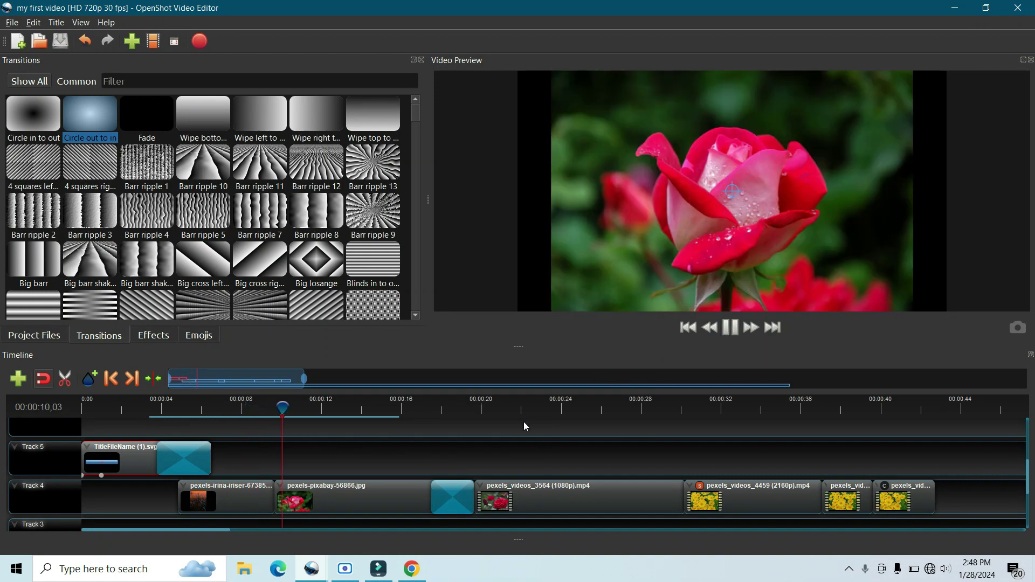
pyautogui.click(533, 412)
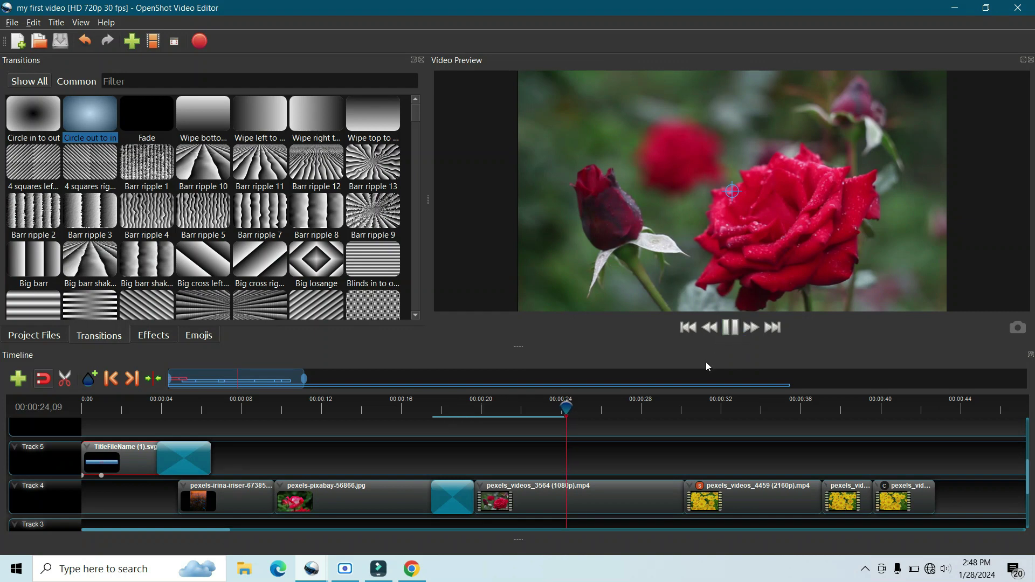
pyautogui.click(693, 407)
pyautogui.click(734, 330)
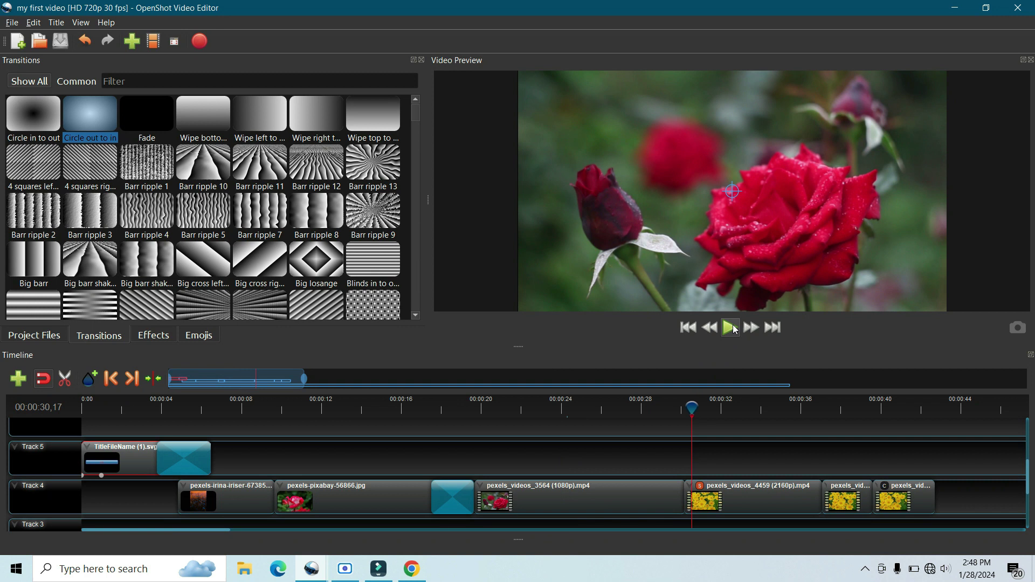
pyautogui.click(734, 330)
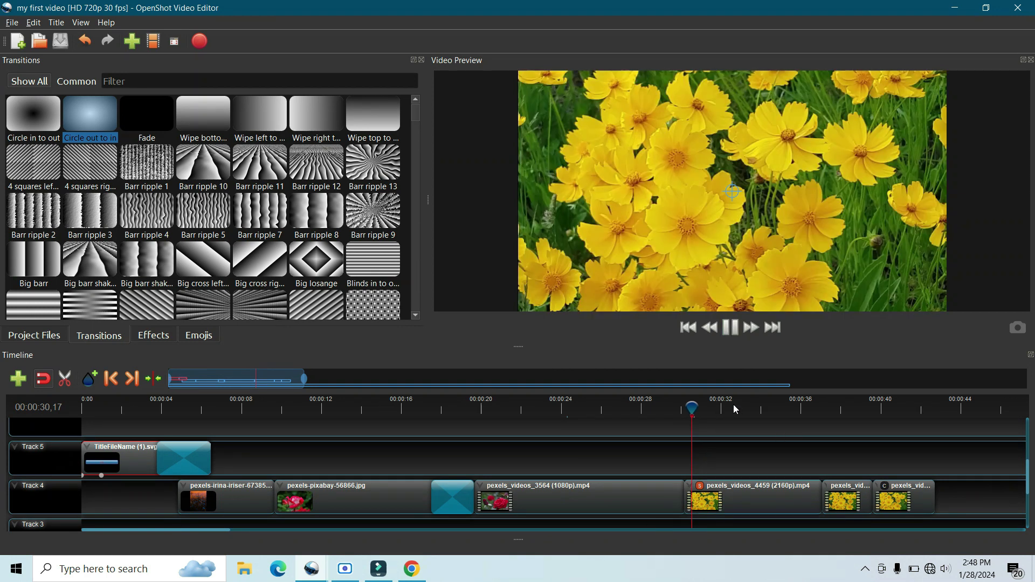
pyautogui.press('space')
pyautogui.moveTo(302, 379); pyautogui.dragTo(637, 379)
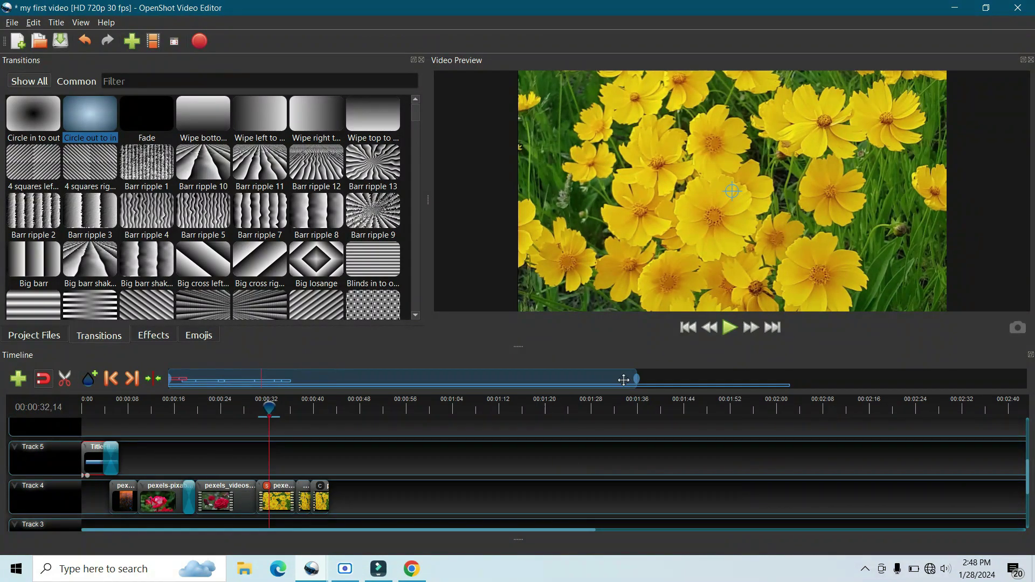
pyautogui.click(730, 328)
pyautogui.click(731, 329)
# Open the video export settings for the project
pyautogui.click(12, 23)
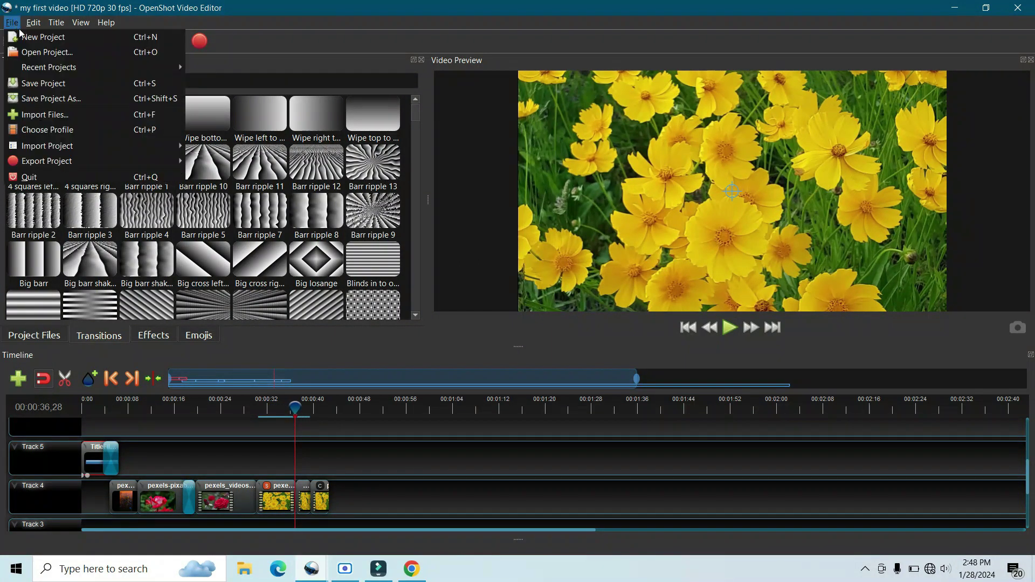
pyautogui.moveTo(132, 165)
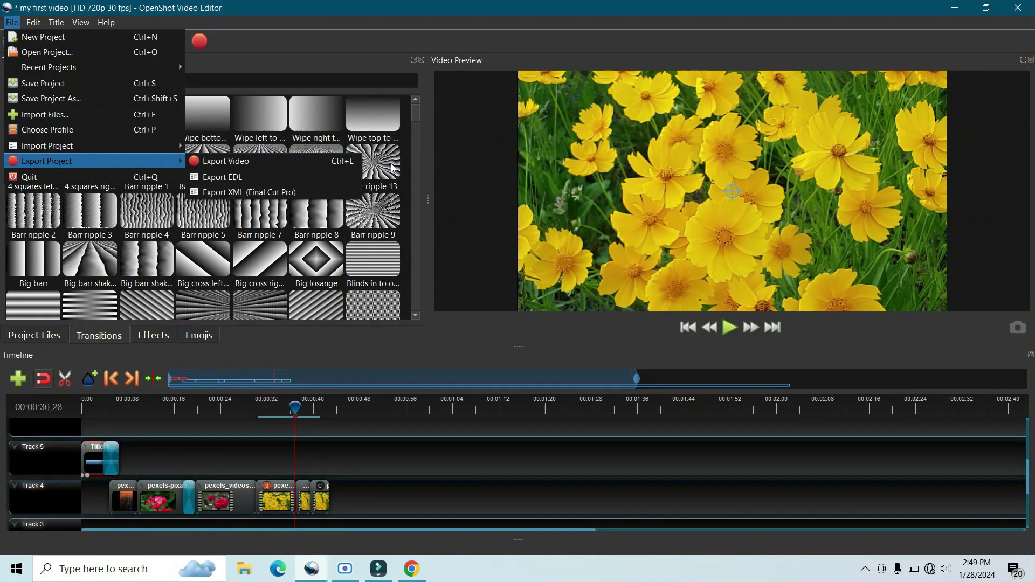
pyautogui.click(257, 167)
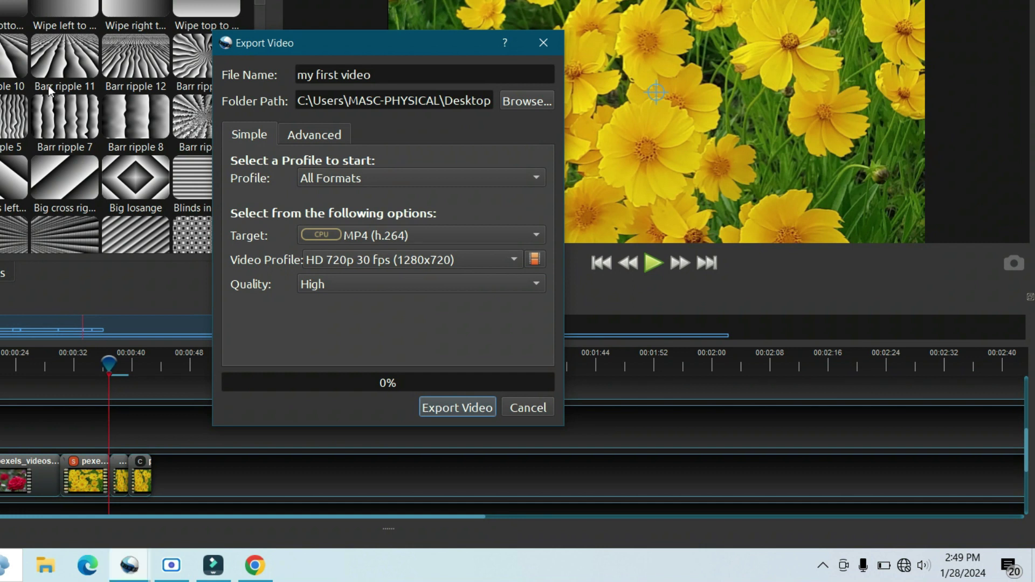
# Set the export folder to Desktop
pyautogui.click(523, 105)
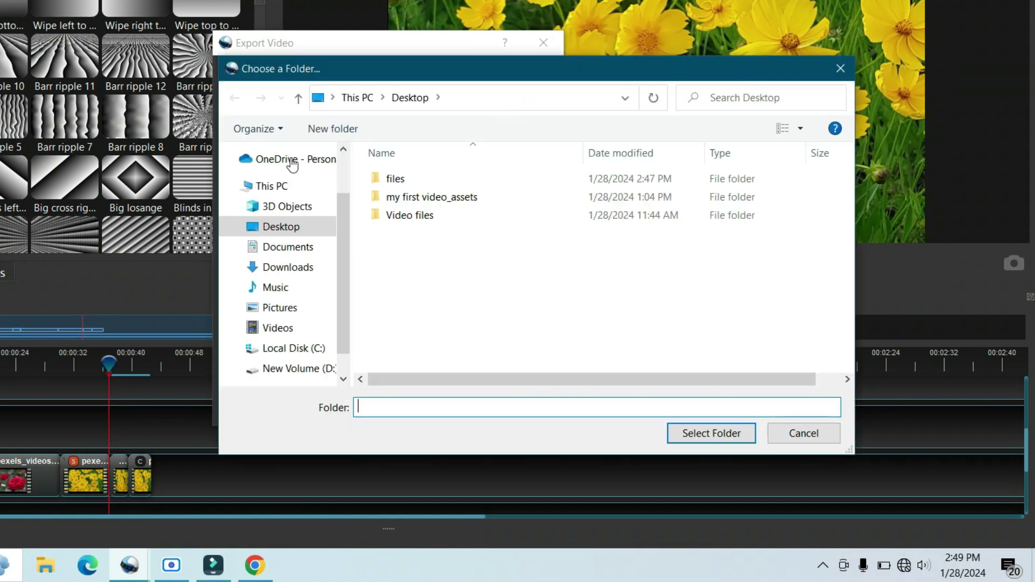
pyautogui.click(401, 102)
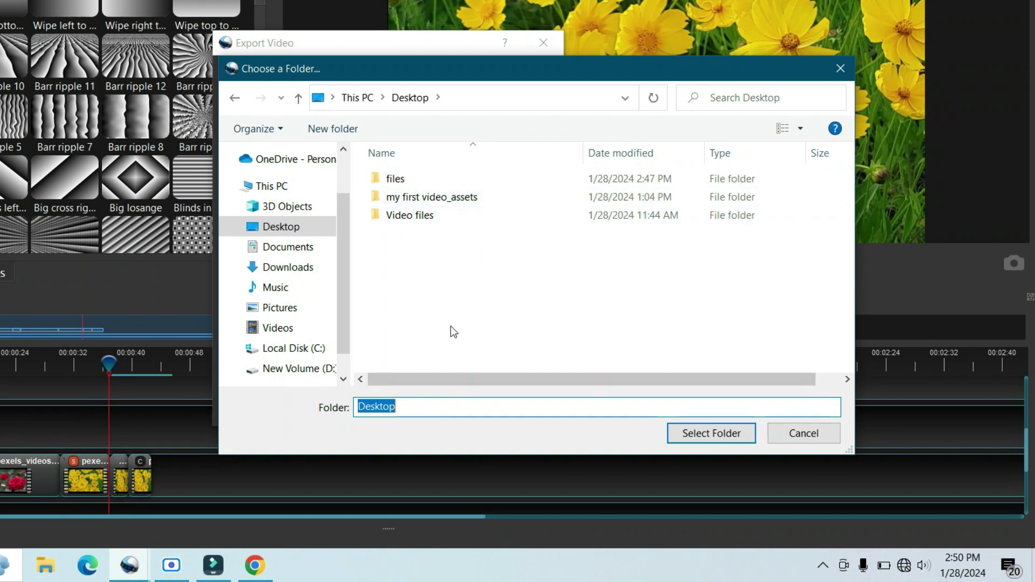
pyautogui.click(702, 435)
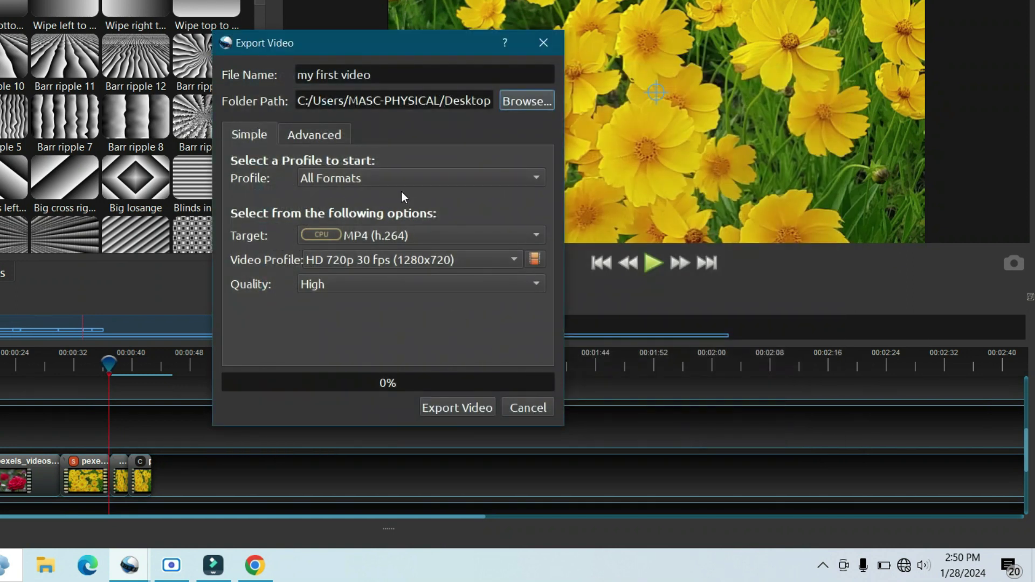
# Set the export folder to D:/openshot and export the video
pyautogui.click(529, 106)
pyautogui.doubleClick(414, 289)
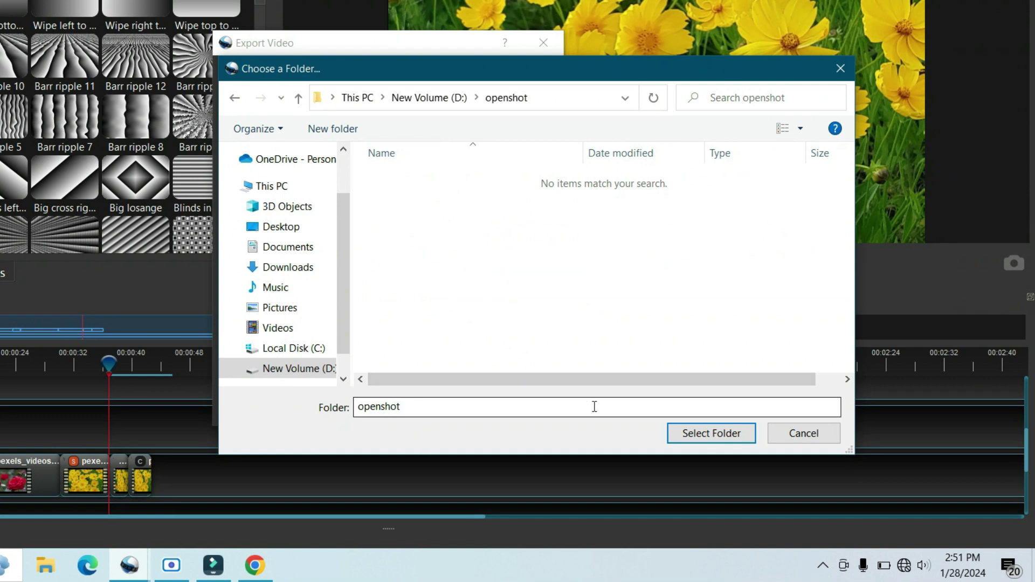
pyautogui.click(693, 435)
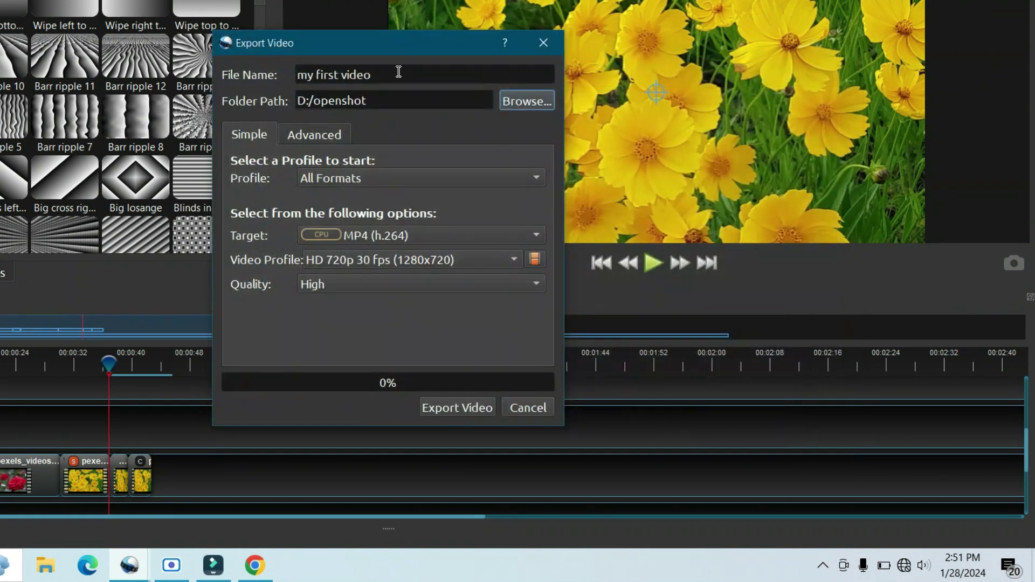
pyautogui.click(475, 407)
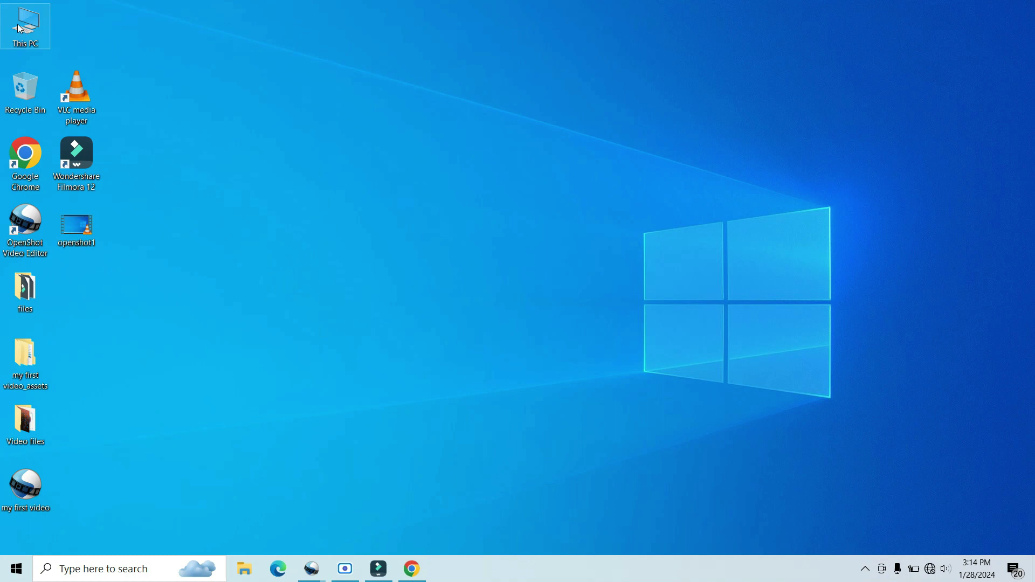
# Switch to File Explorer, play the exported my first video.mp4 from D:\openshot in VLC media player, and skip ahead through it
pyautogui.doubleClick(19, 28)
pyautogui.doubleClick(542, 397)
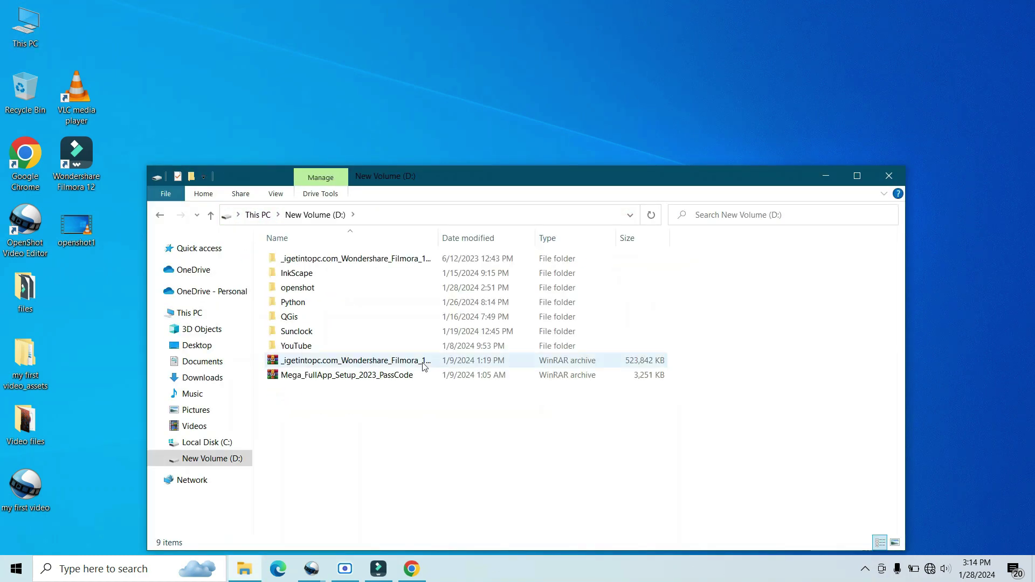
pyautogui.doubleClick(324, 287)
pyautogui.click(289, 285)
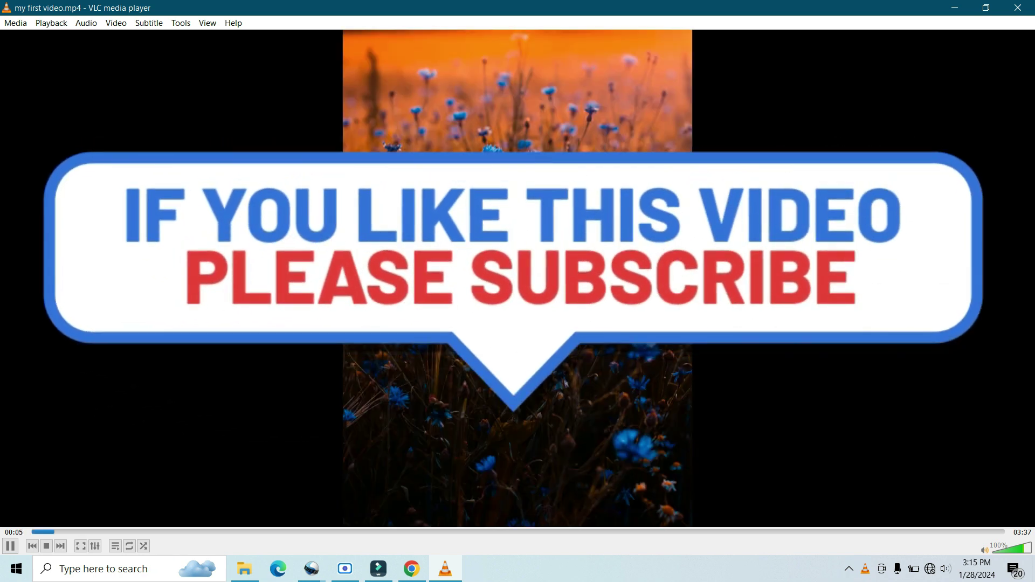
pyautogui.click(127, 531)
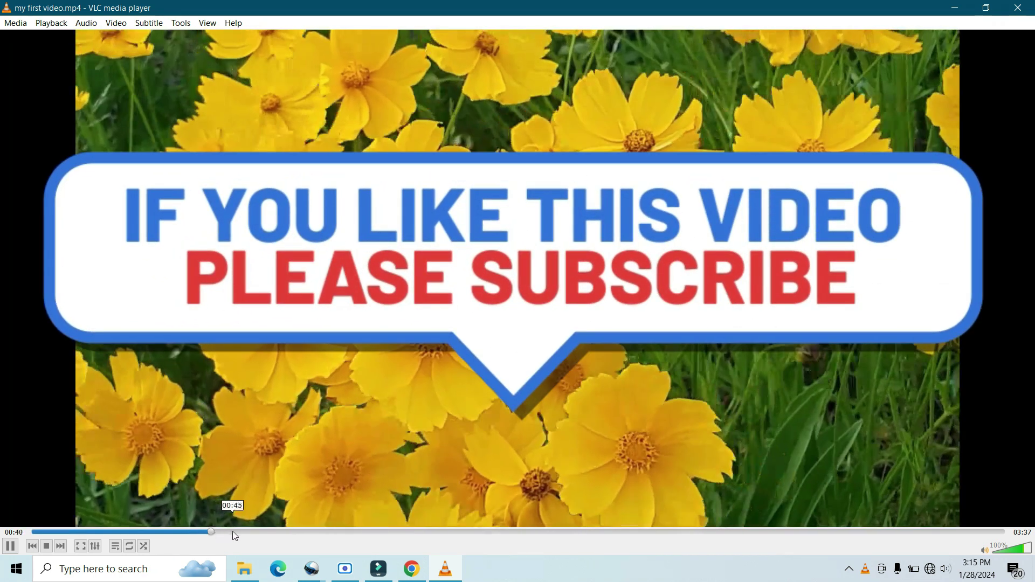